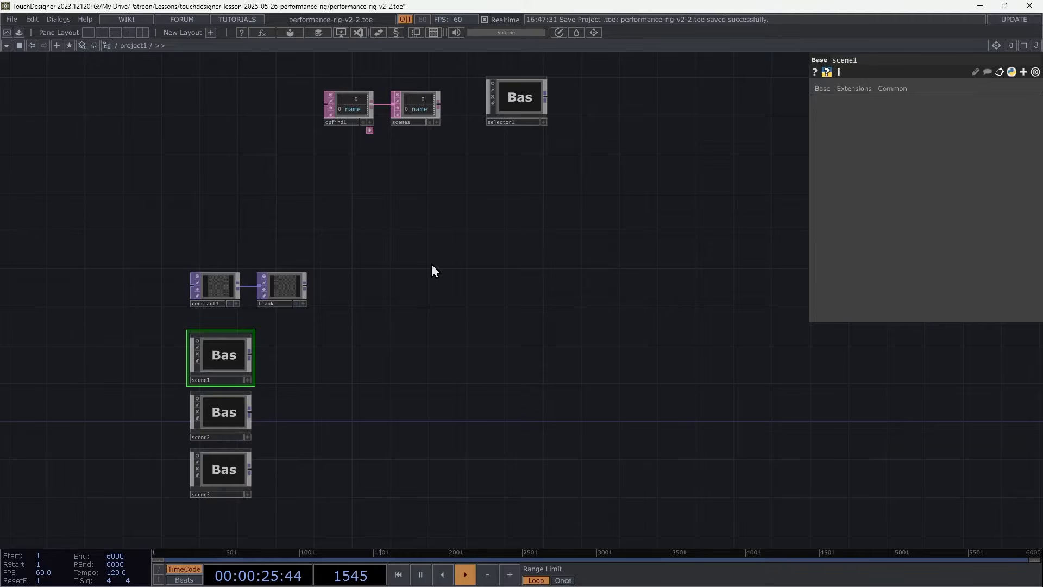
Navigate into project1 and scene1 to inspect scene1's contents and its custom Resolution parameter.
key(u)
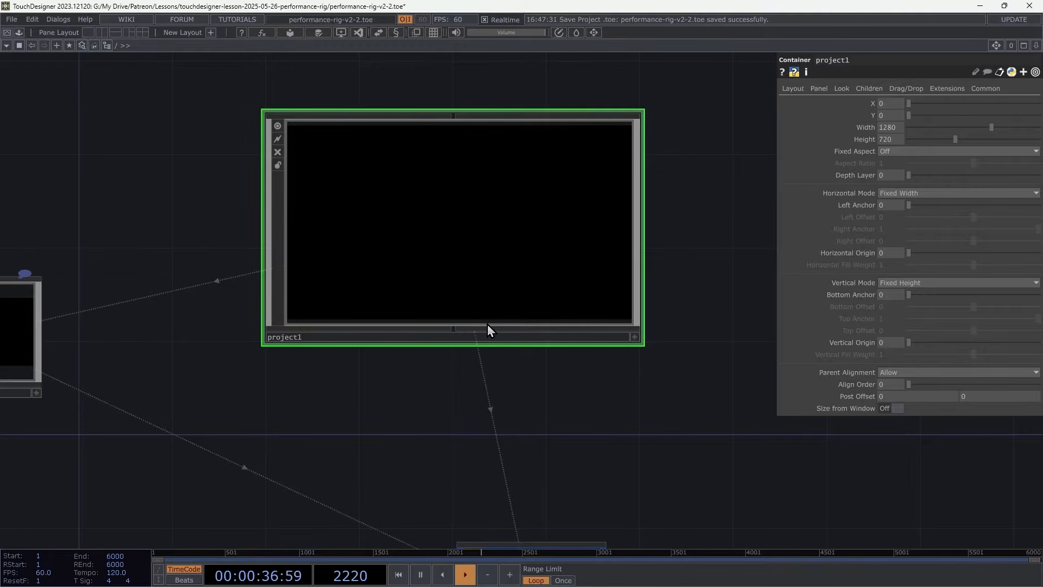
double_click(487, 290)
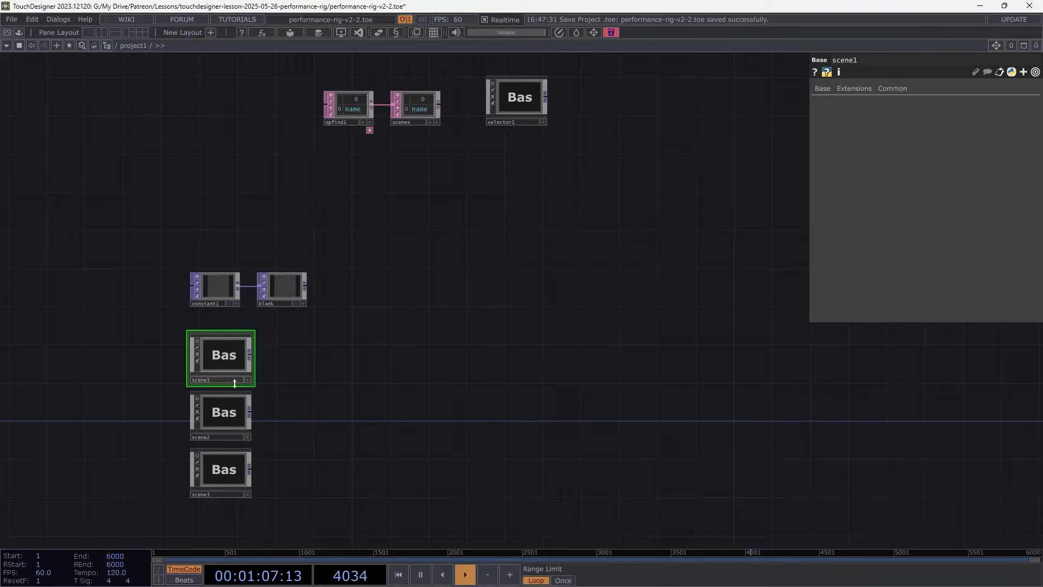
scroll(236, 384, up, 3)
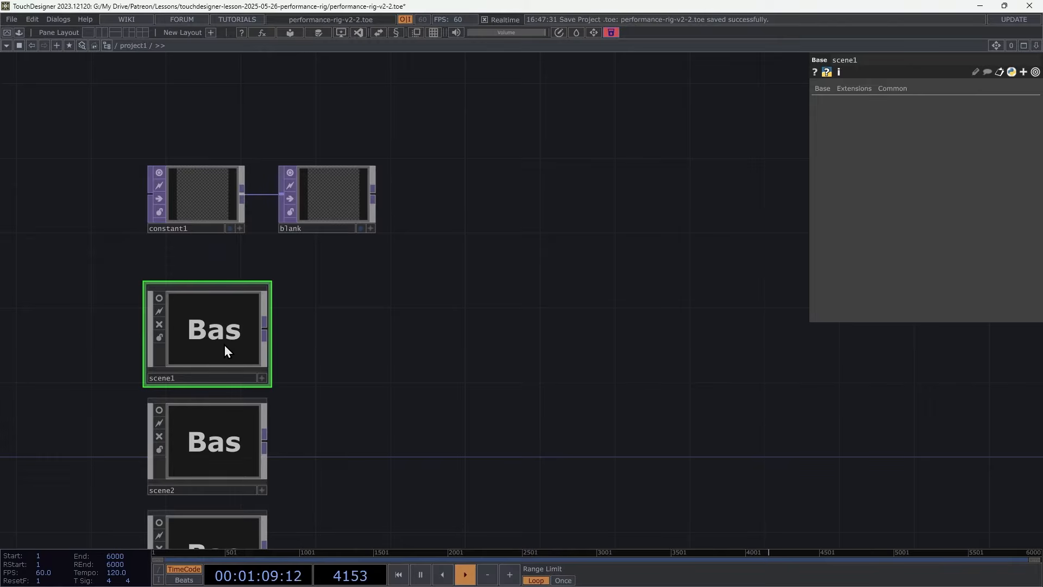
key(i)
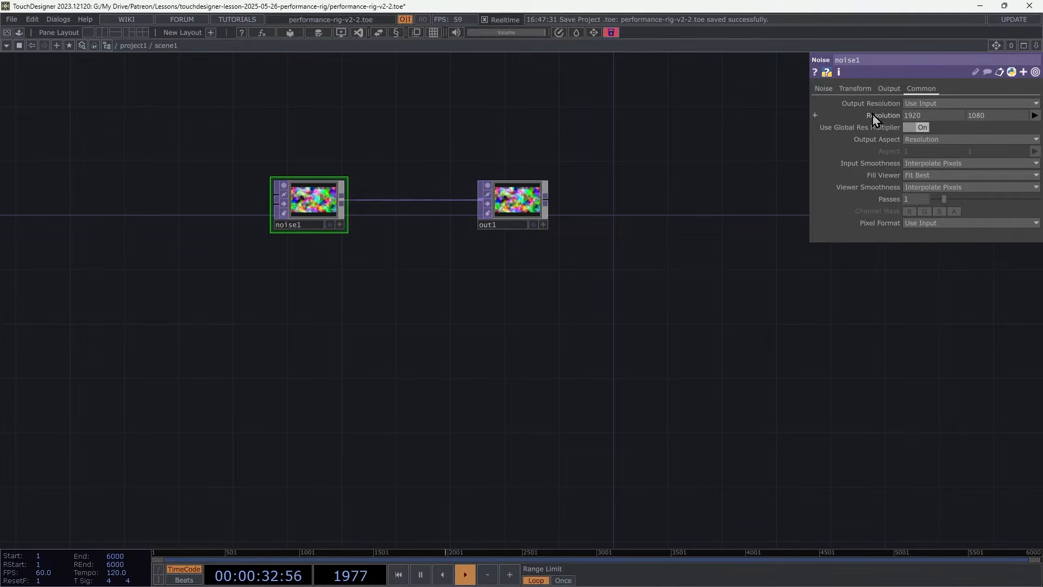
drag(577, 71, 576, 118)
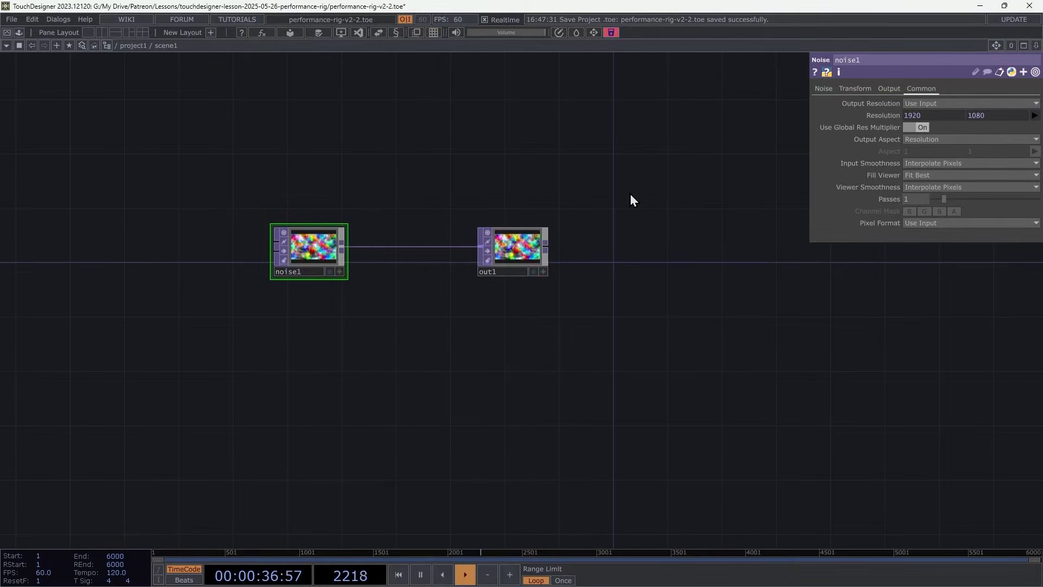
key(u)
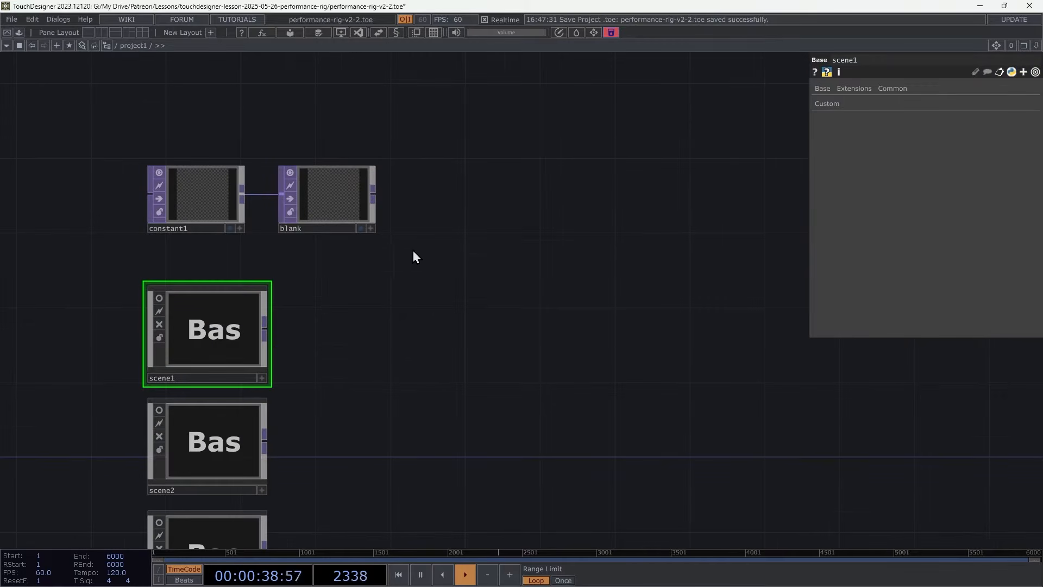
click(827, 104)
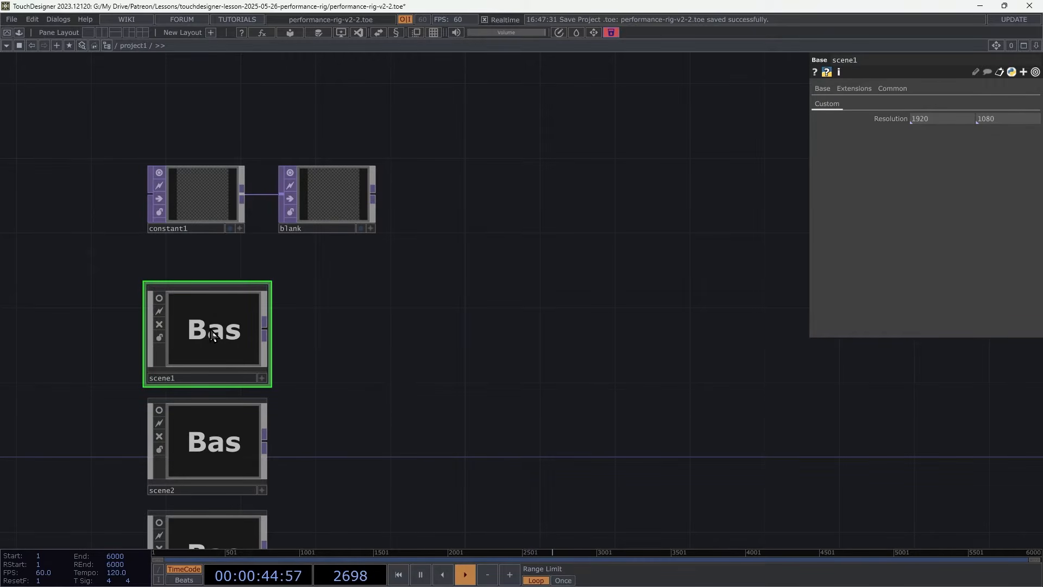
Compare the parameters of scene1, scene2 and scene3 and look inside scene2's network.
drag(330, 386, 328, 325)
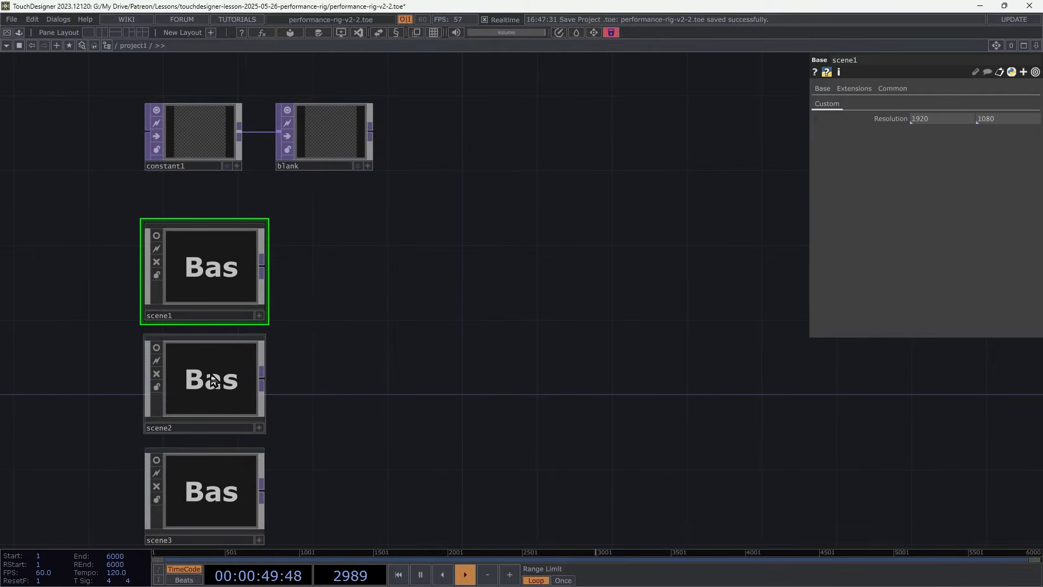
click(212, 380)
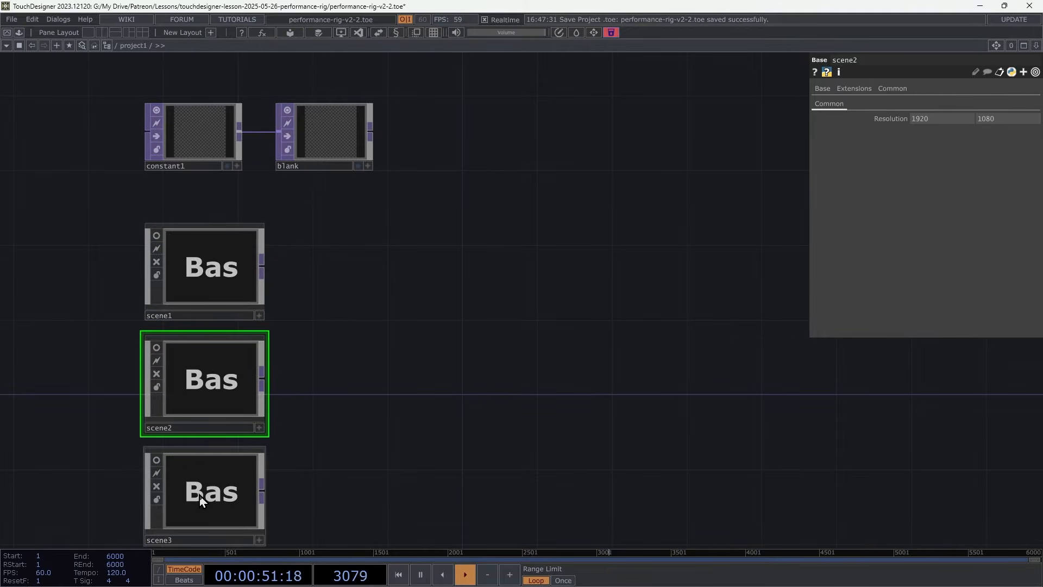
click(198, 457)
click(219, 386)
click(235, 276)
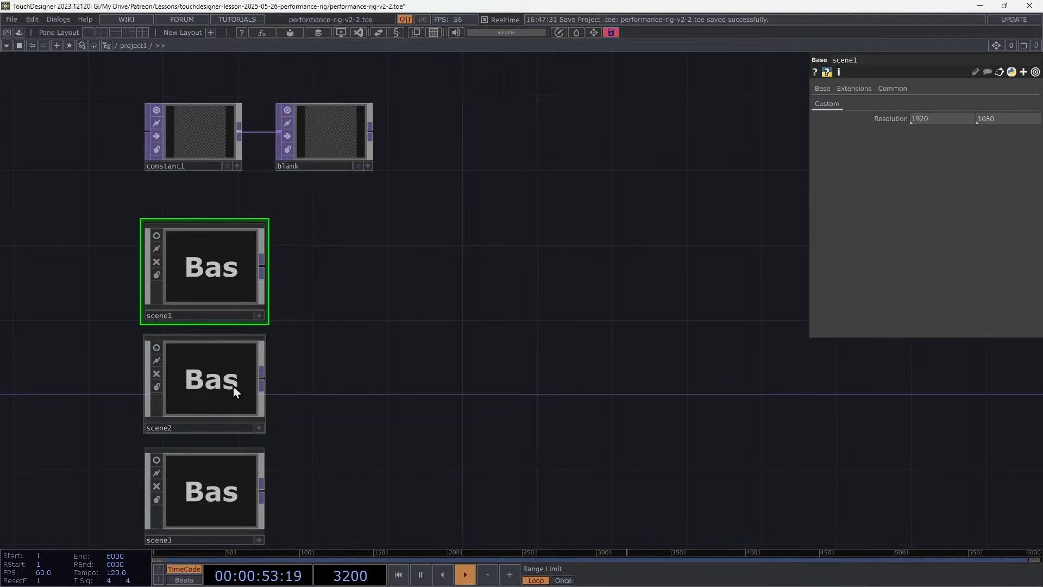
click(233, 386)
double_click(233, 383)
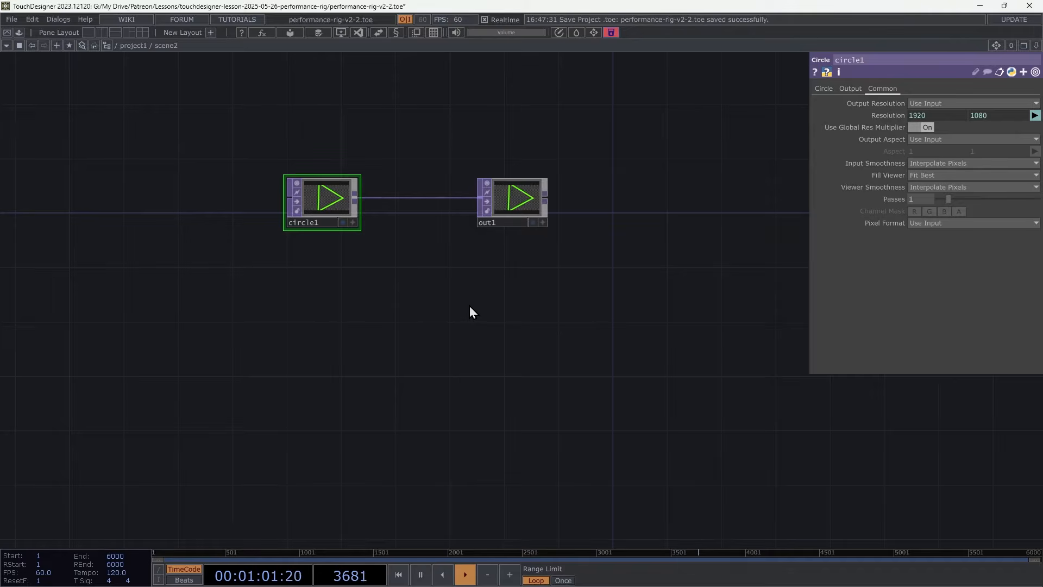
key(u)
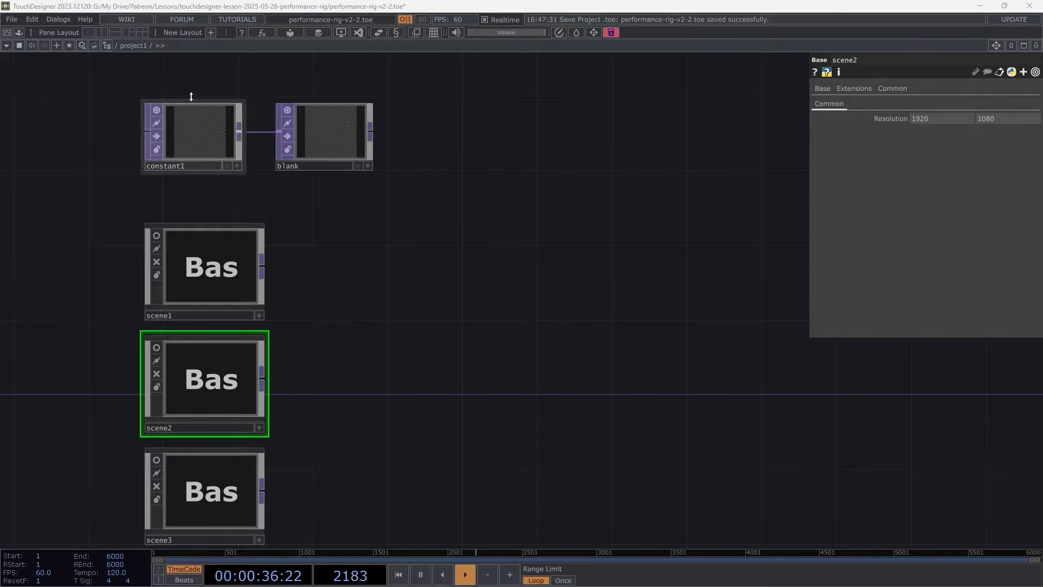
Promote scene1's Resolution parameter onto the project1 container and open project1's parameters.
click(204, 253)
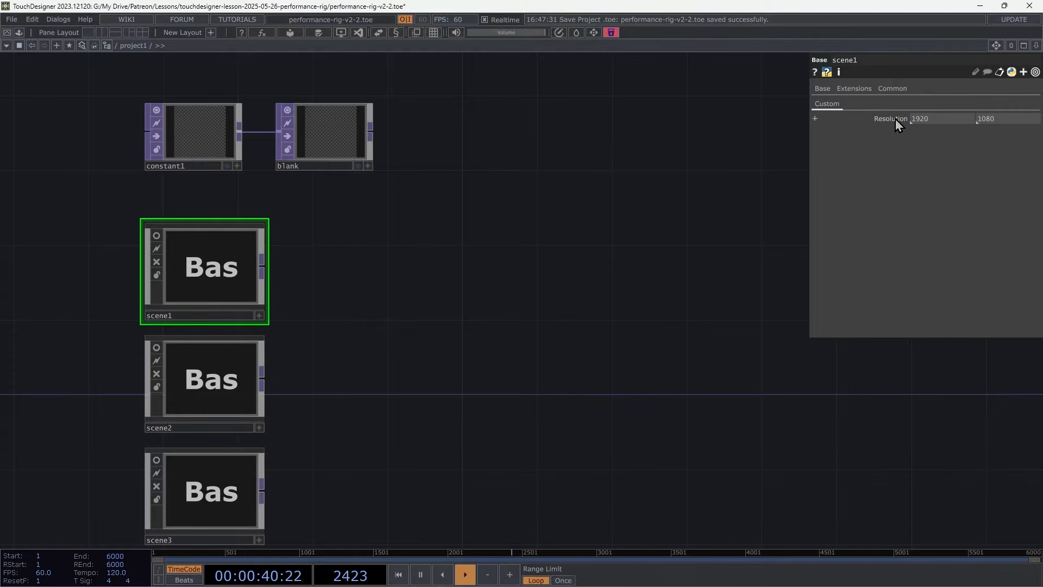
drag(895, 118, 585, 44)
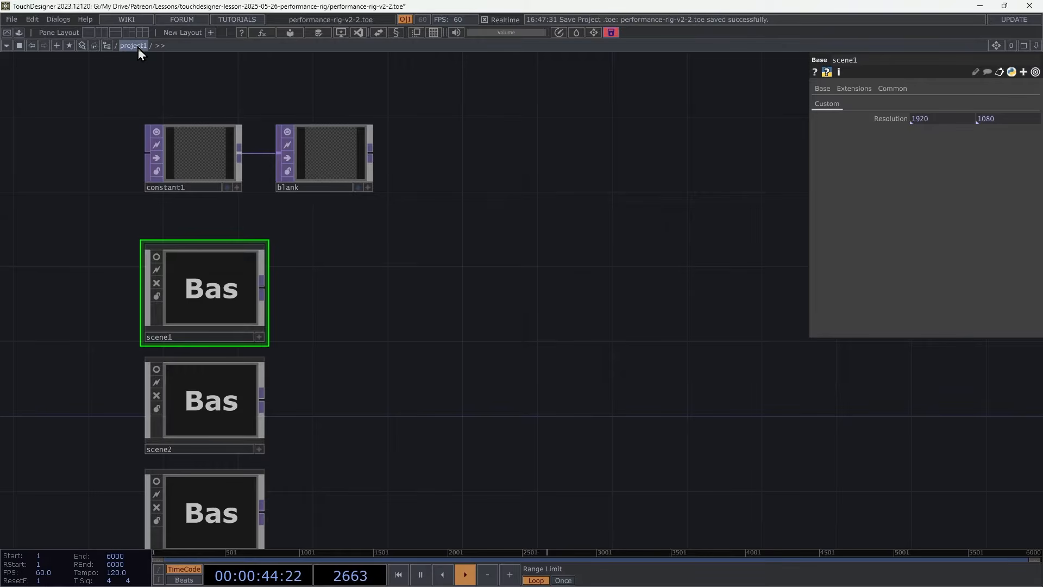
right_click(535, 265)
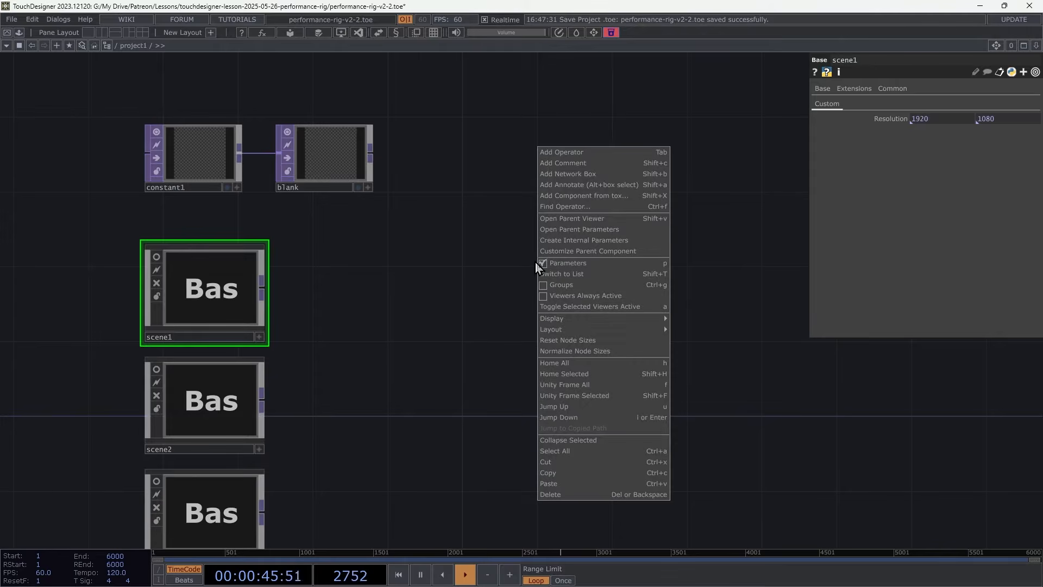
click(579, 229)
click(465, 95)
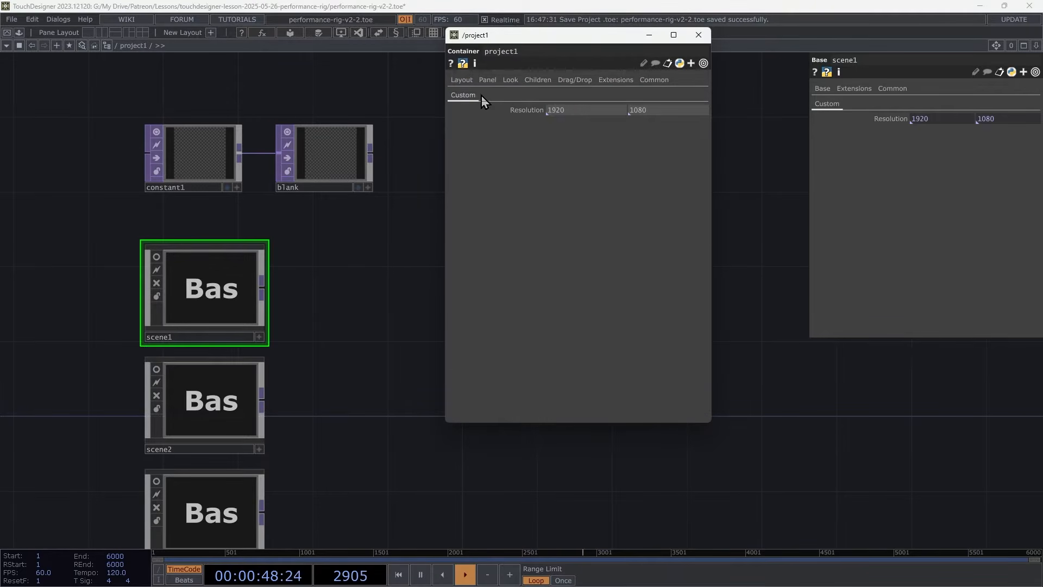
Link scene2's Resolution parameter to project1's Resolution parameter.
mouse_move(530, 110)
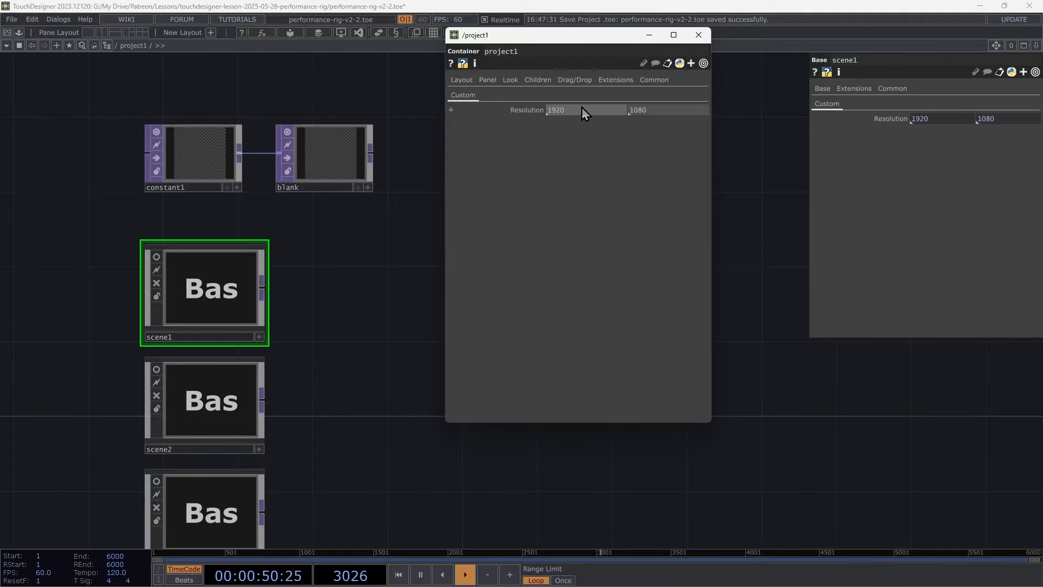
middle_drag(581, 112, 607, 87)
click(231, 401)
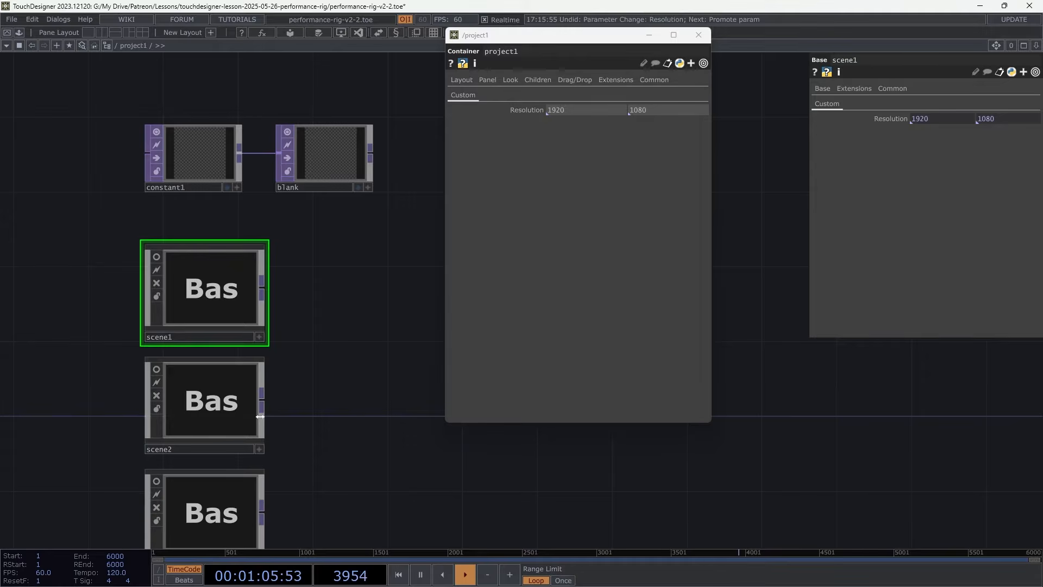
click(220, 409)
shift+click(234, 504)
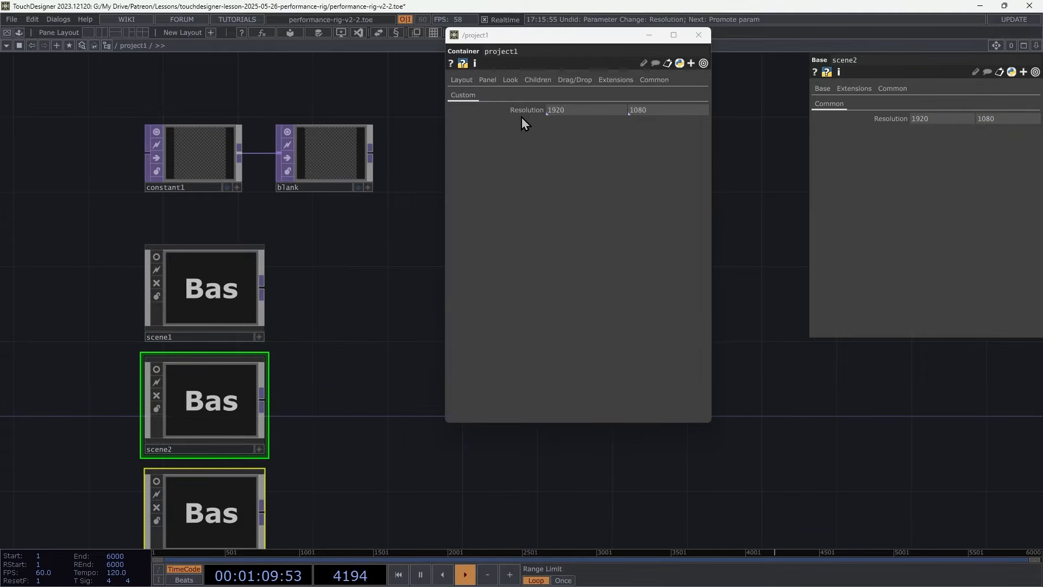
drag(530, 108, 704, 149)
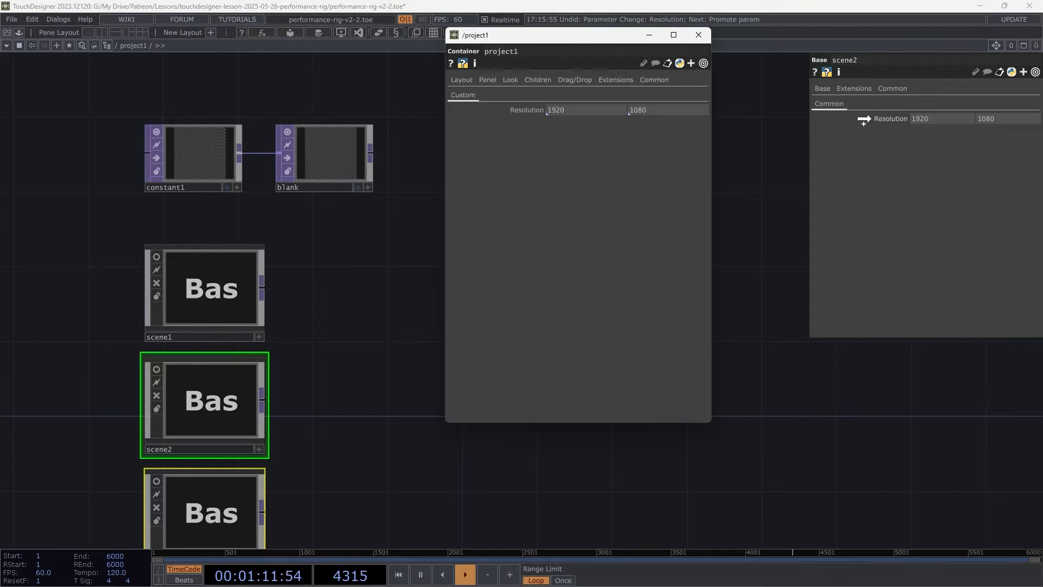
drag(863, 119, 864, 120)
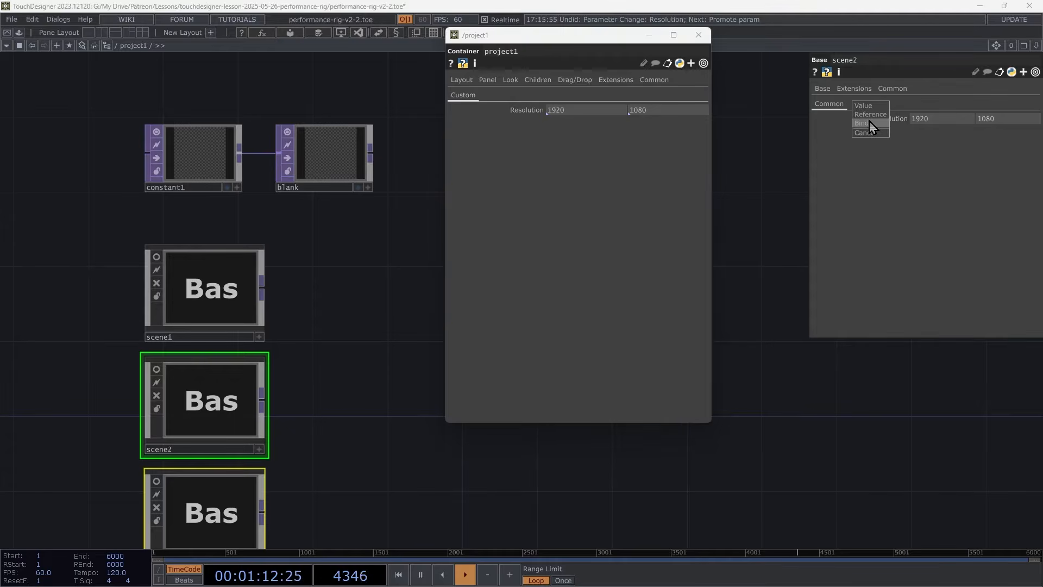
Set project1's Resolution width to 1820 and check the resolution of each scene.
click(215, 403)
click(237, 488)
click(210, 297)
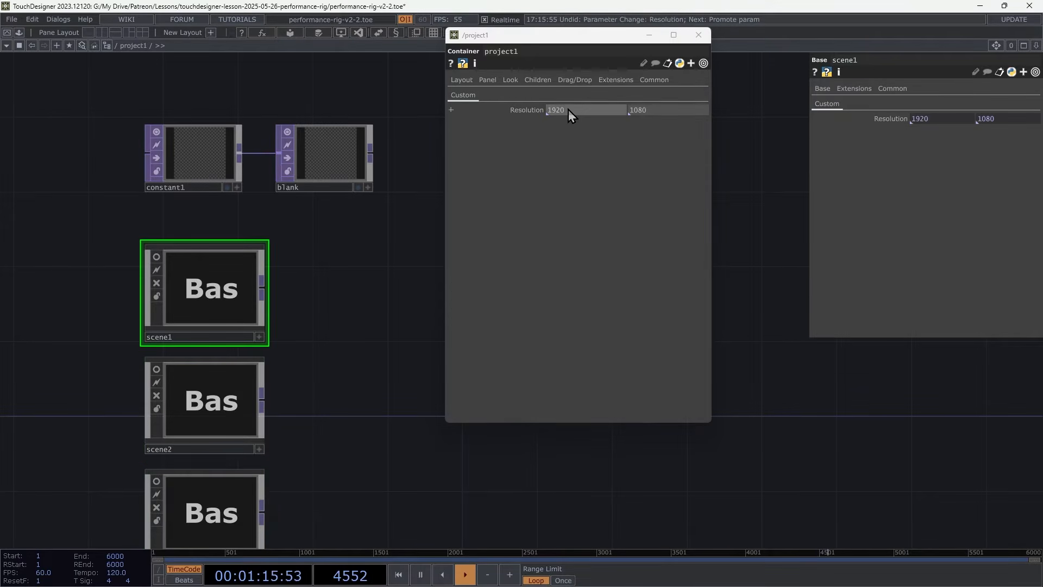
middle_drag(592, 111, 581, 90)
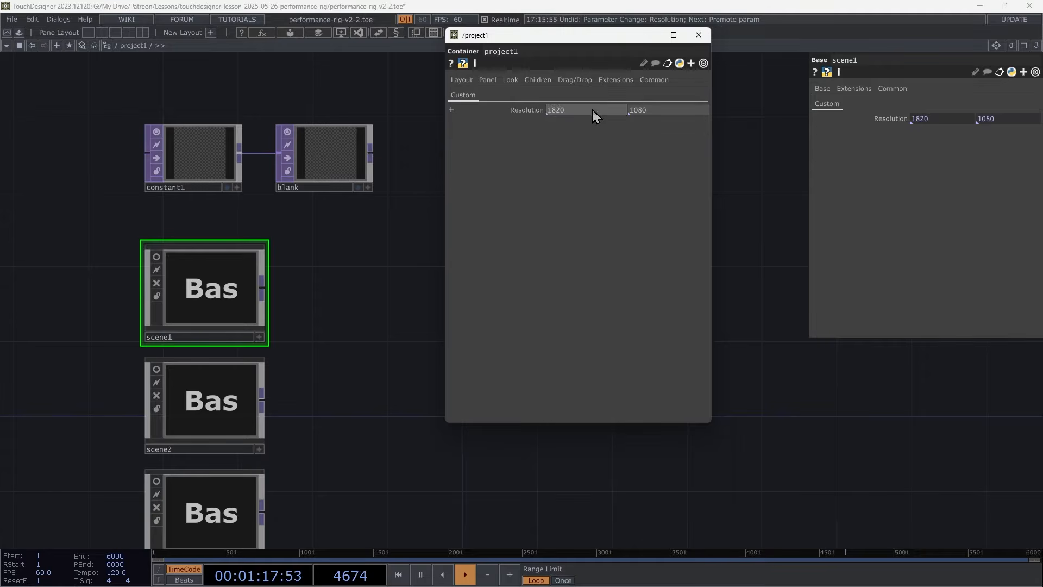
click(226, 418)
click(212, 505)
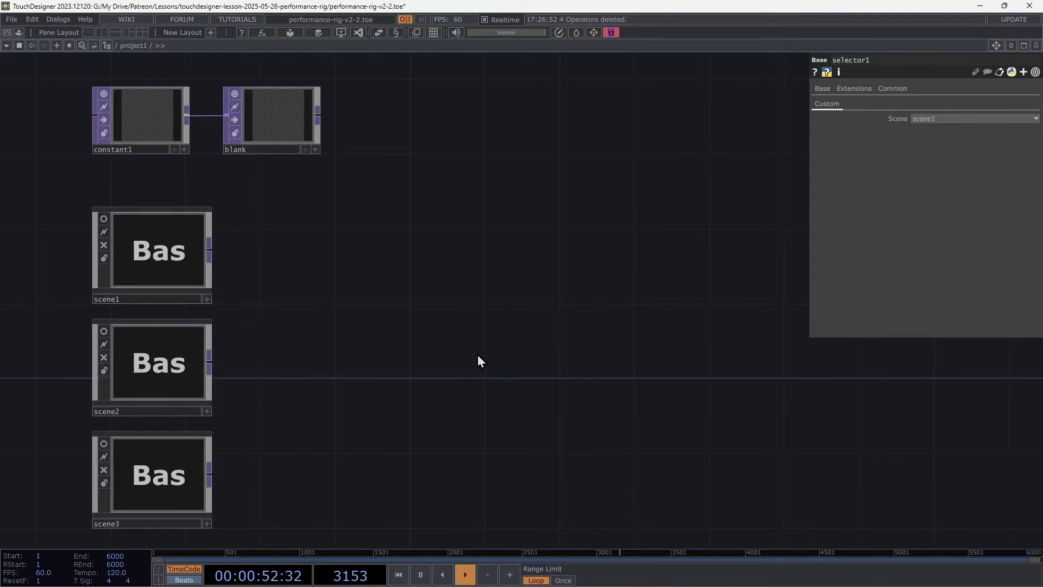
Add a Switch TOP to the project1 network near the scenes.
key(Tab)
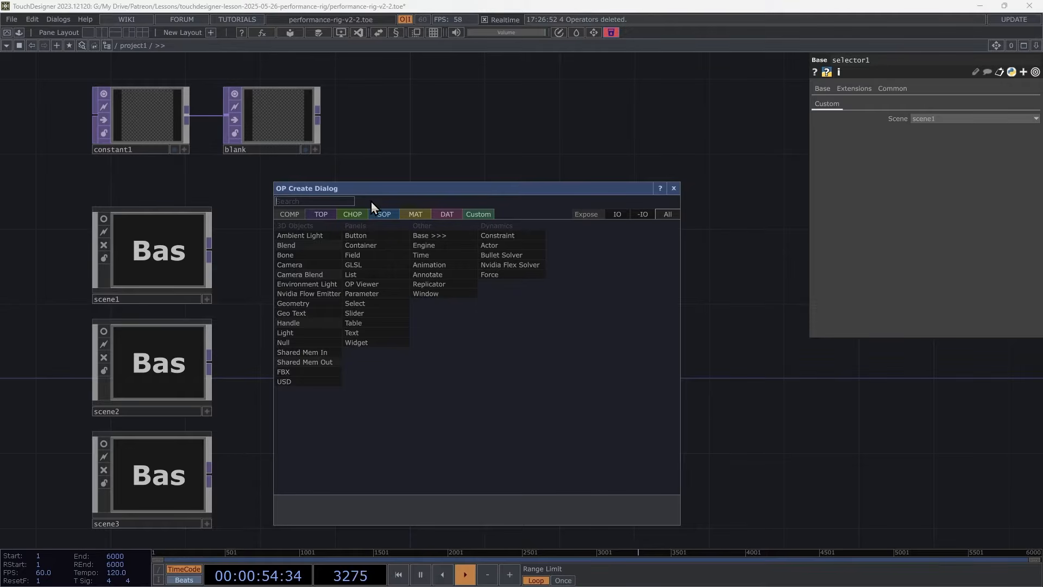
click(321, 214)
text(sw)
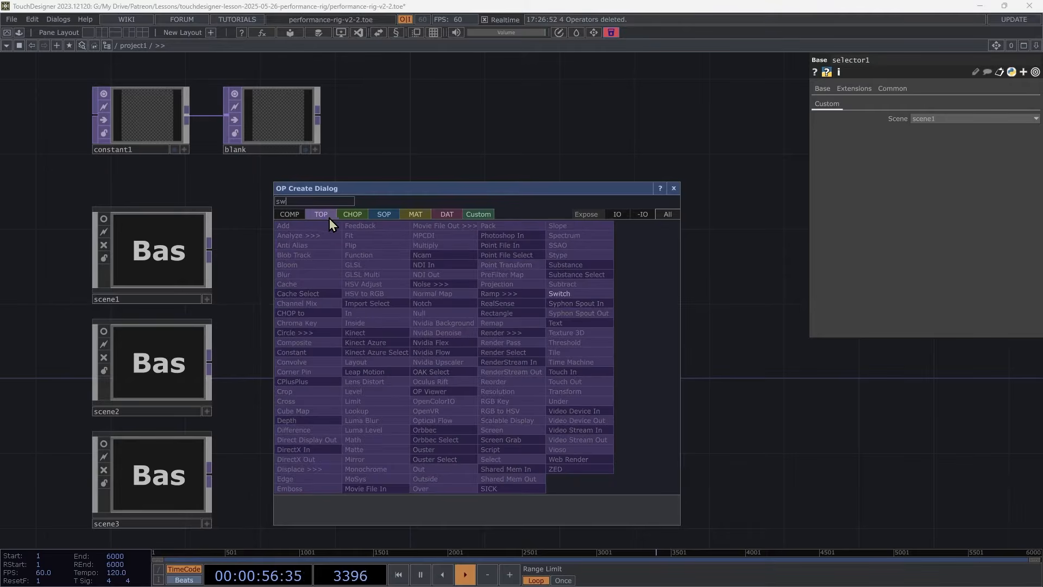
click(576, 293)
click(418, 387)
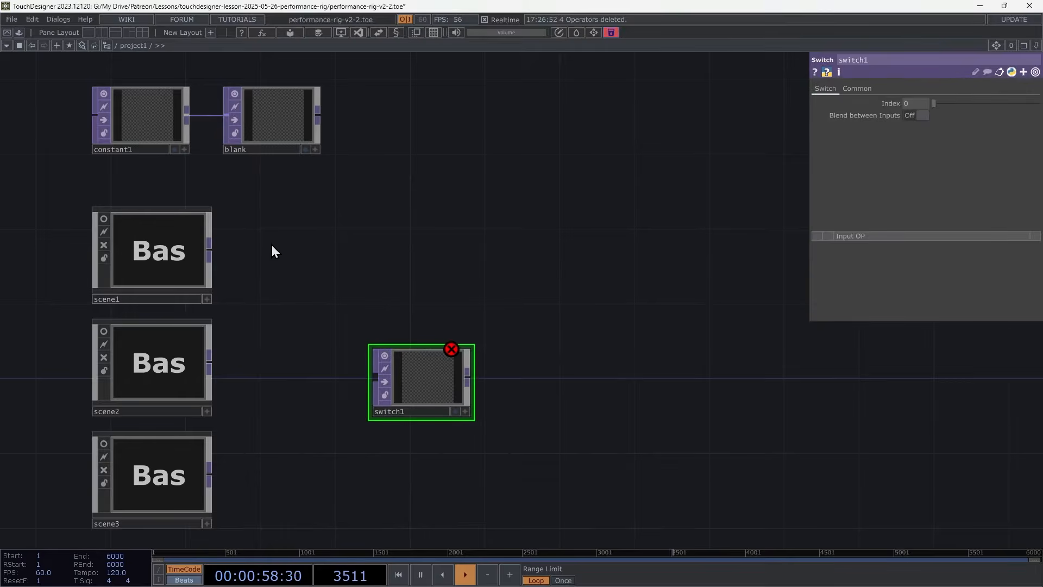
Connect scene1, scene2 and scene3 into switch1 and scrub its Index parameter.
drag(255, 231, 402, 387)
click(440, 388)
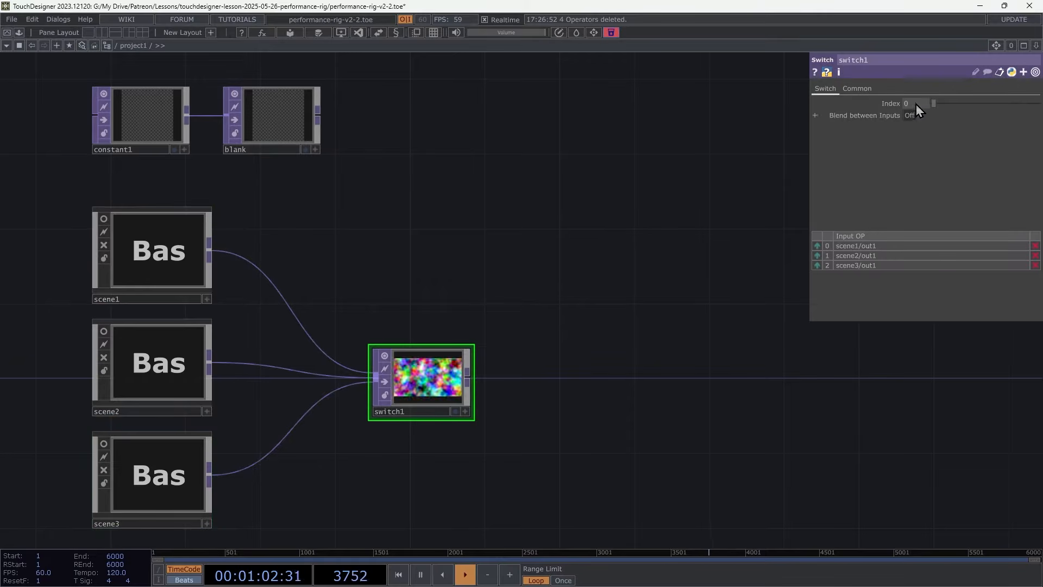
mouse_move(917, 103)
middle_down()
mouse_move(919, 92)
mouse_move(954, 94)
mouse_move(924, 94)
middle_up()
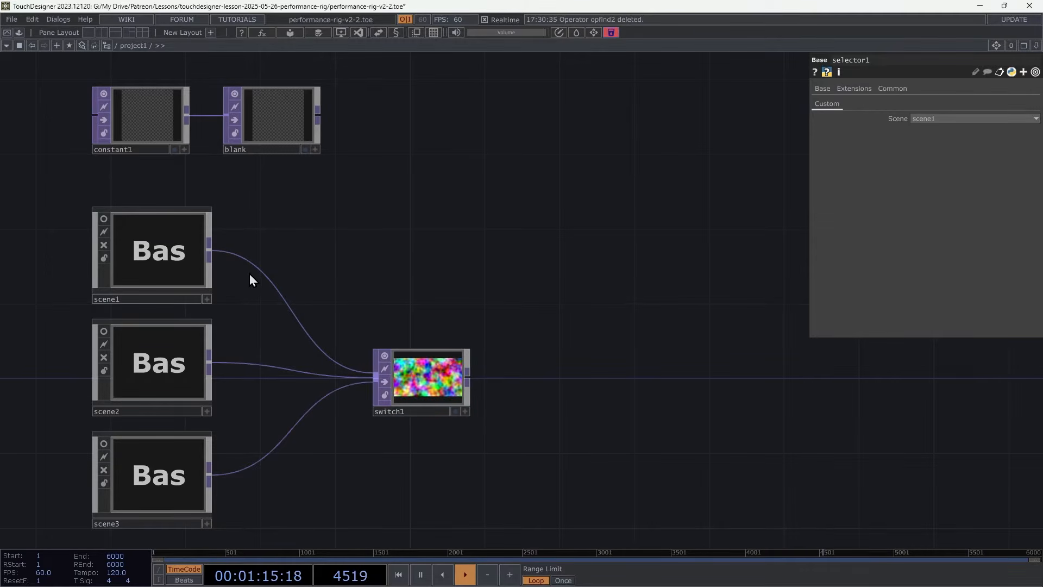
Select all three scene components and give them the tag scene.
drag(249, 273, 130, 468)
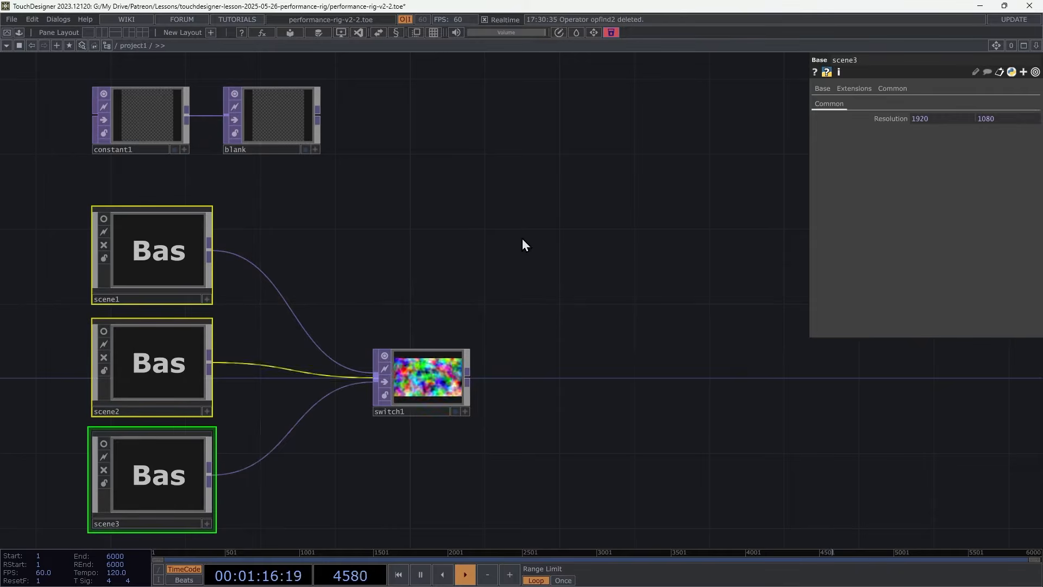
click(976, 72)
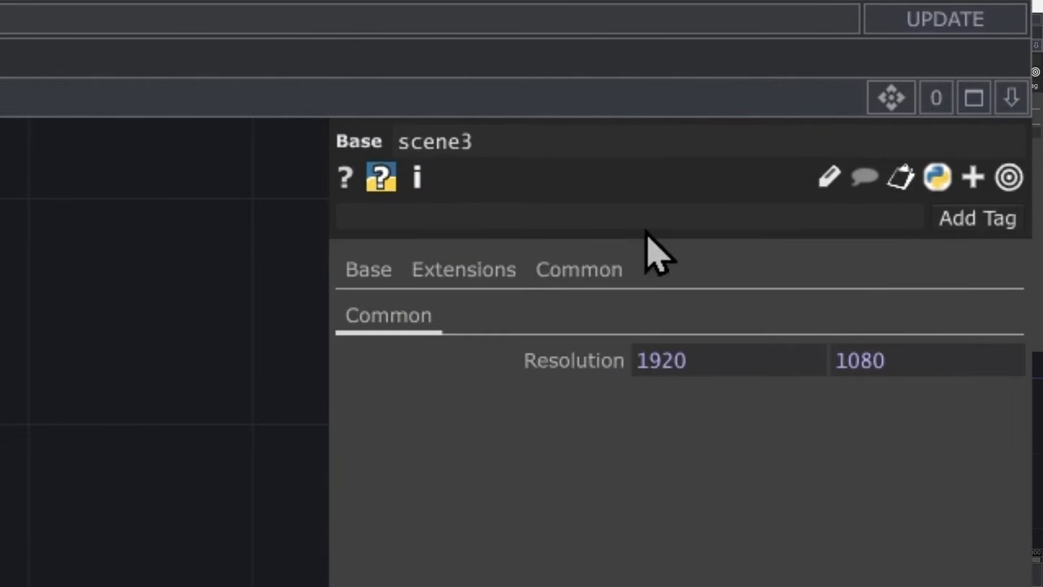
click(642, 210)
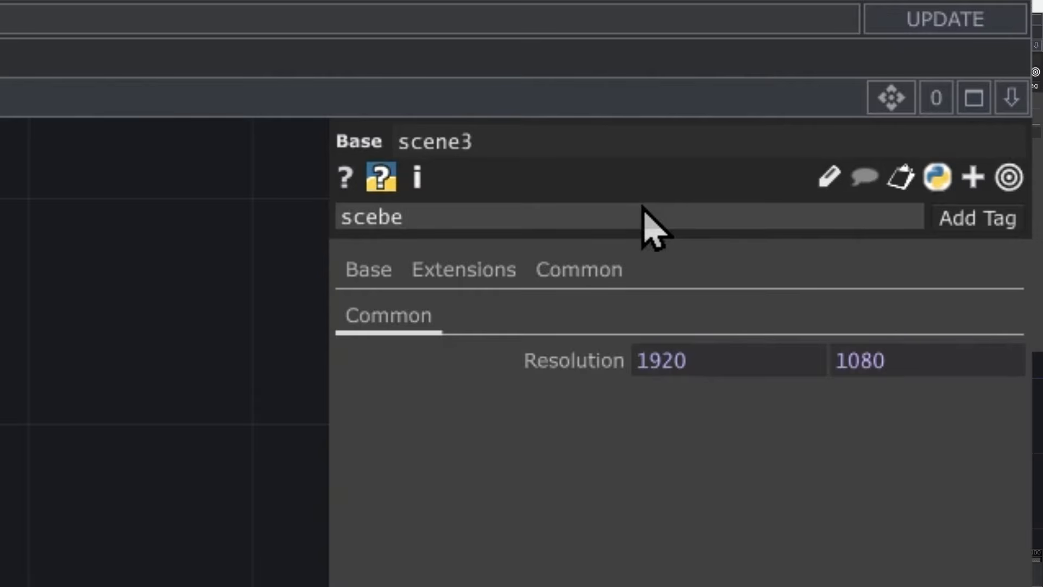
text(scebe)
key(BackSpace)
key(BackSpace)
key(Return)
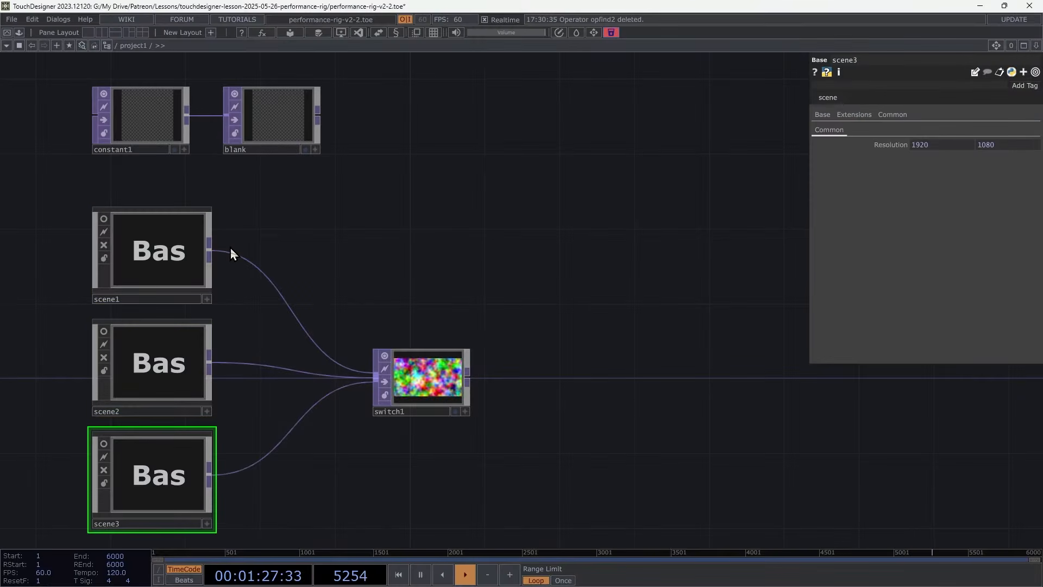
Add an OP Find DAT to the project1 network above the scenes.
click(172, 361)
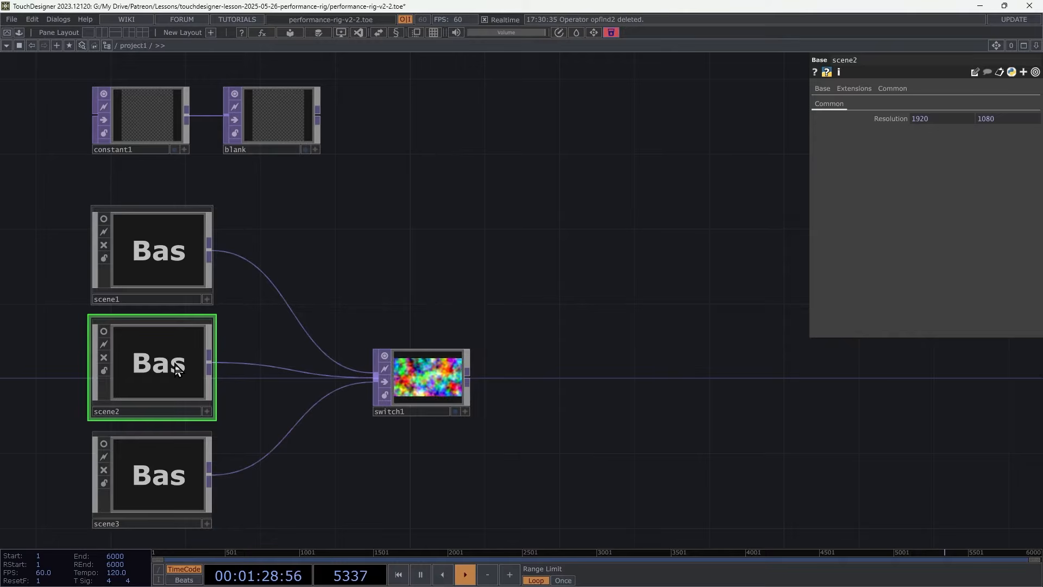
click(163, 262)
middle_drag(163, 262, 330, 247)
key(Tab)
click(492, 39)
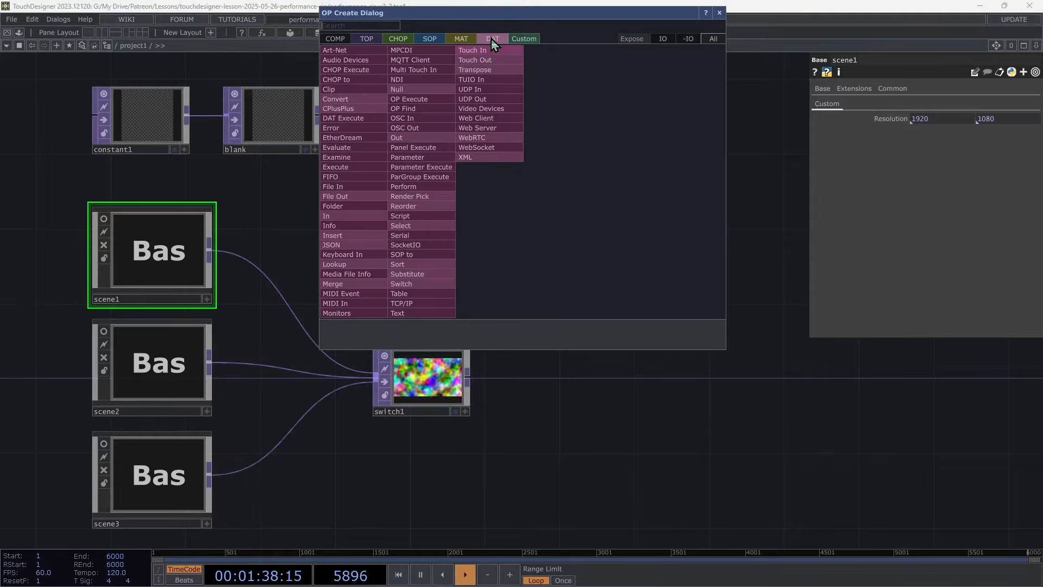
click(446, 118)
click(500, 142)
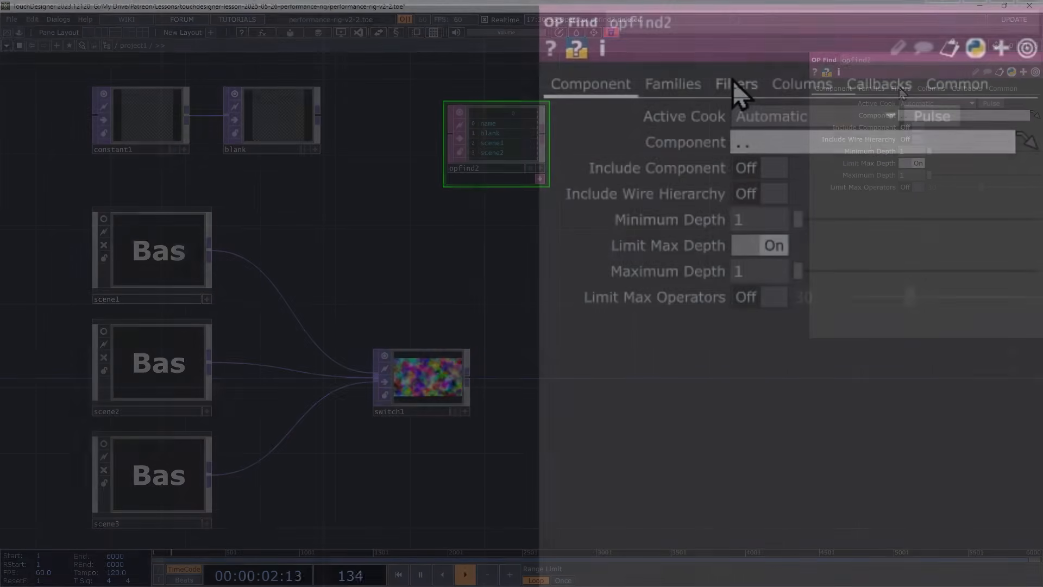
Set the OP Find DAT's Tags filter to scene.
click(901, 88)
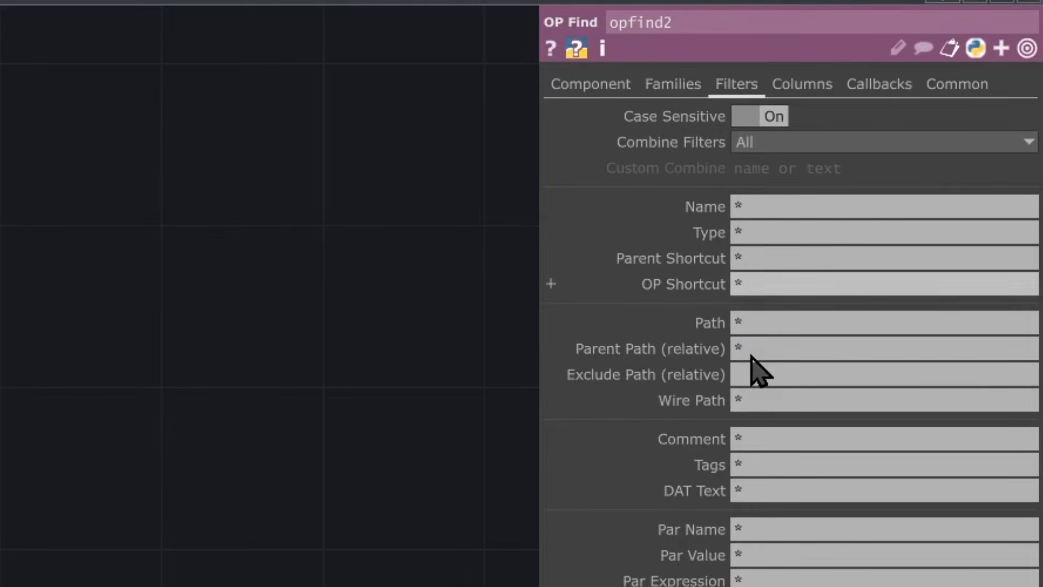
click(760, 468)
text(scene)
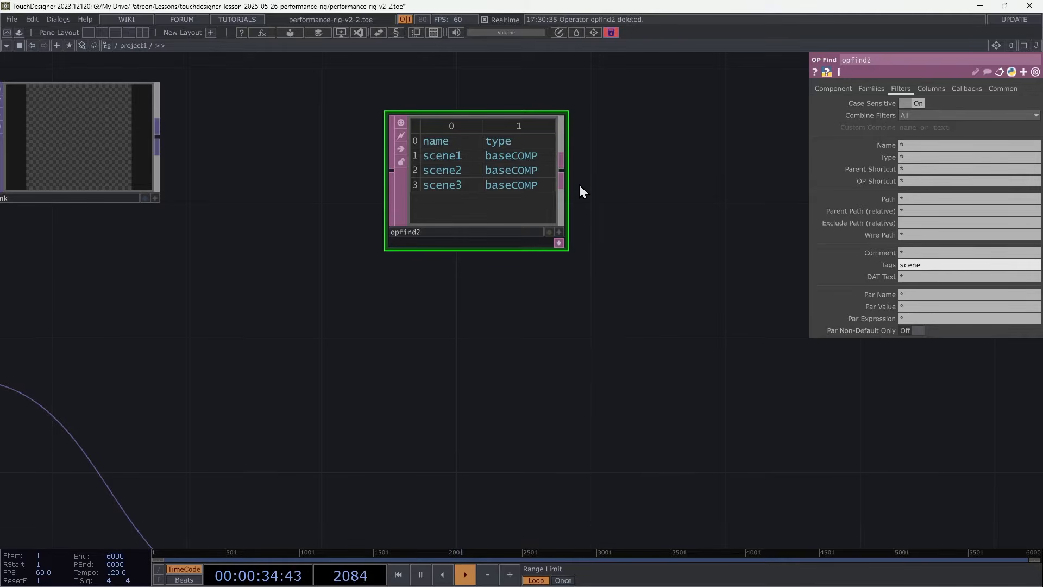
Append a Null DAT to opfind2 and rename it scene_table.
key(alt+n)
click(689, 177)
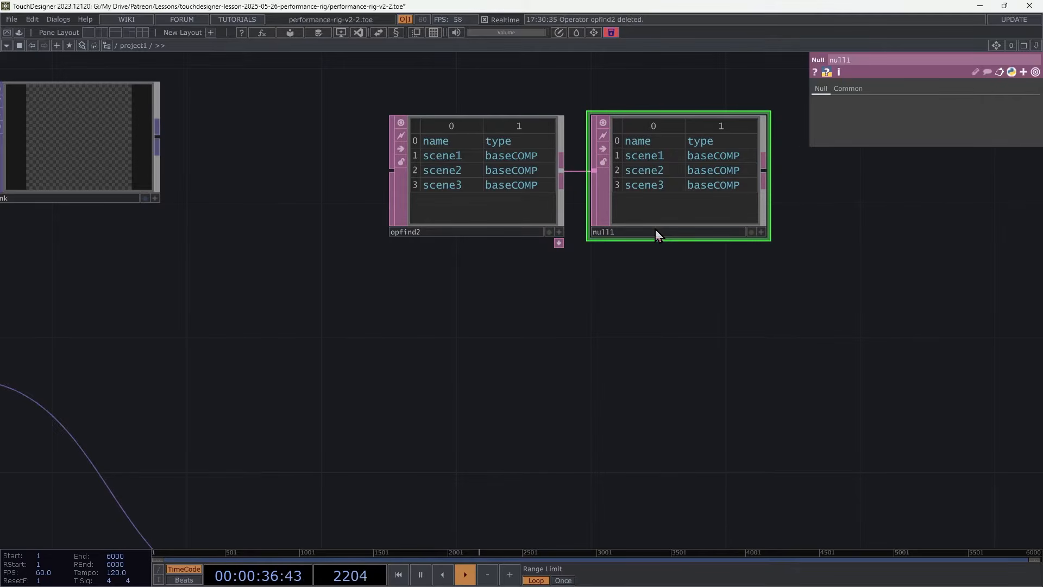
click(656, 232)
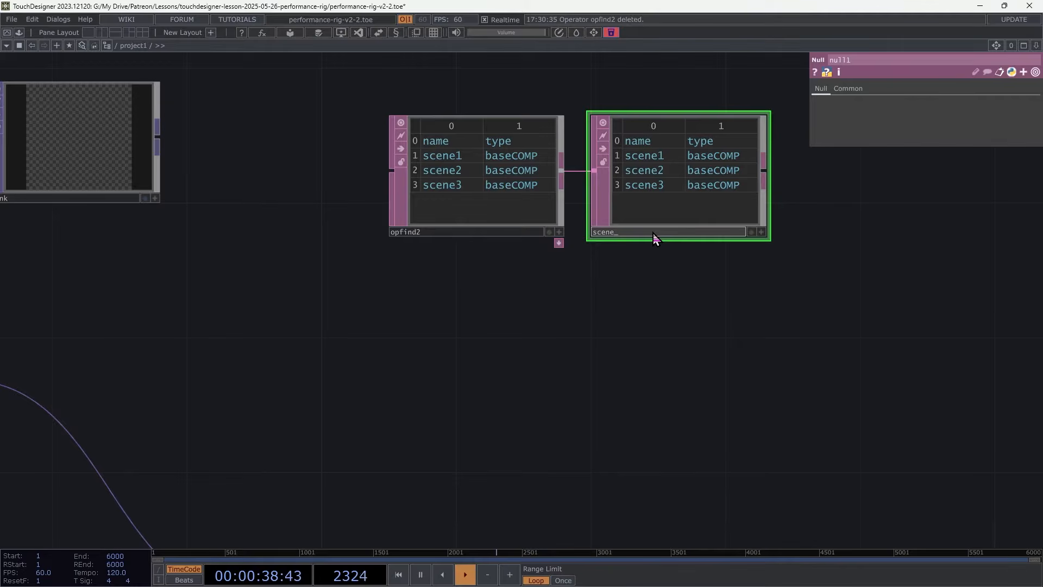
text(scene_table)
key(Return)
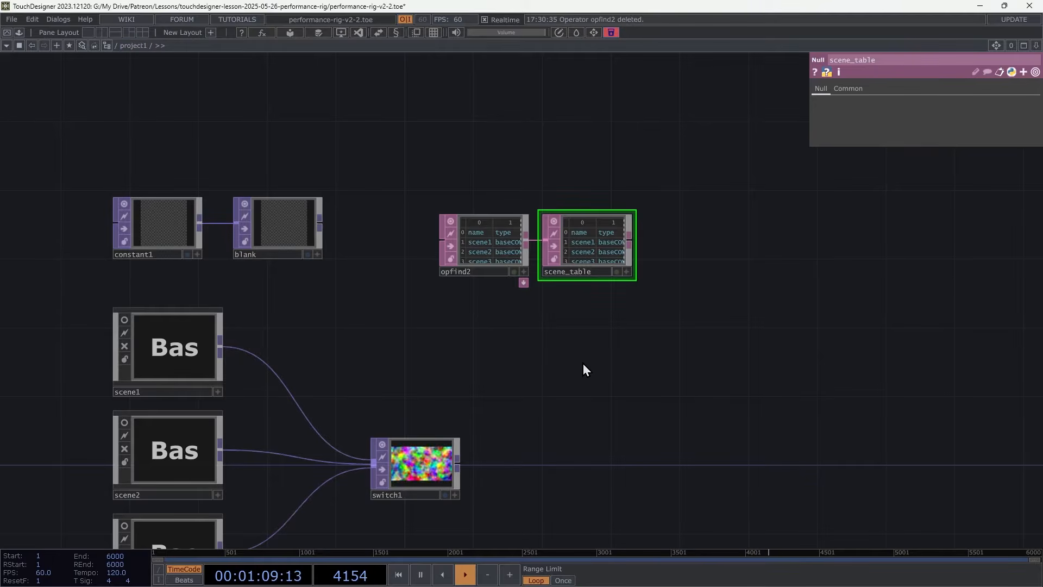
Add a Base COMP beside scene_table and name it scene_selector.
key(Tab)
click(398, 224)
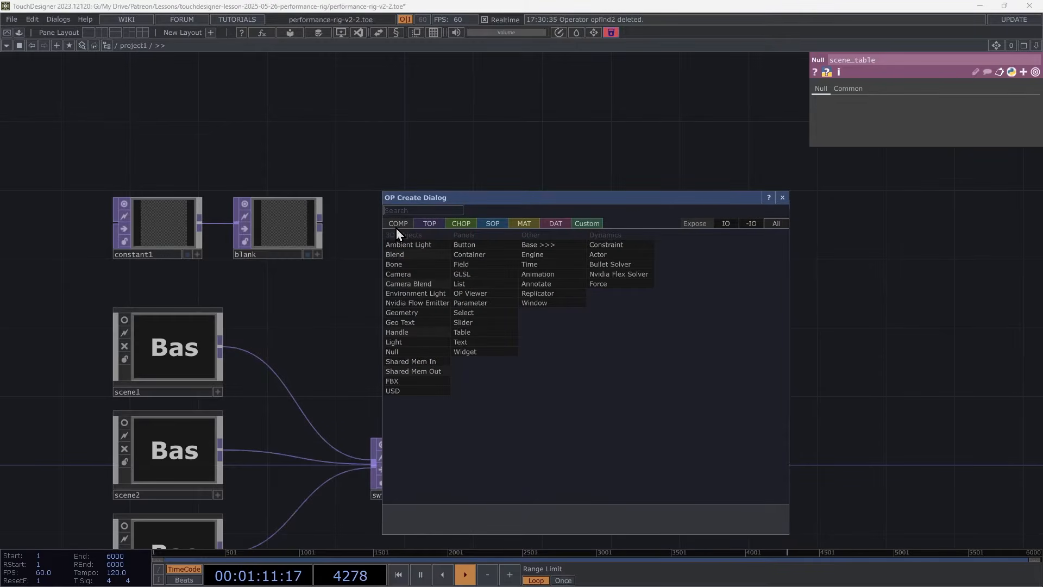
click(537, 243)
click(617, 379)
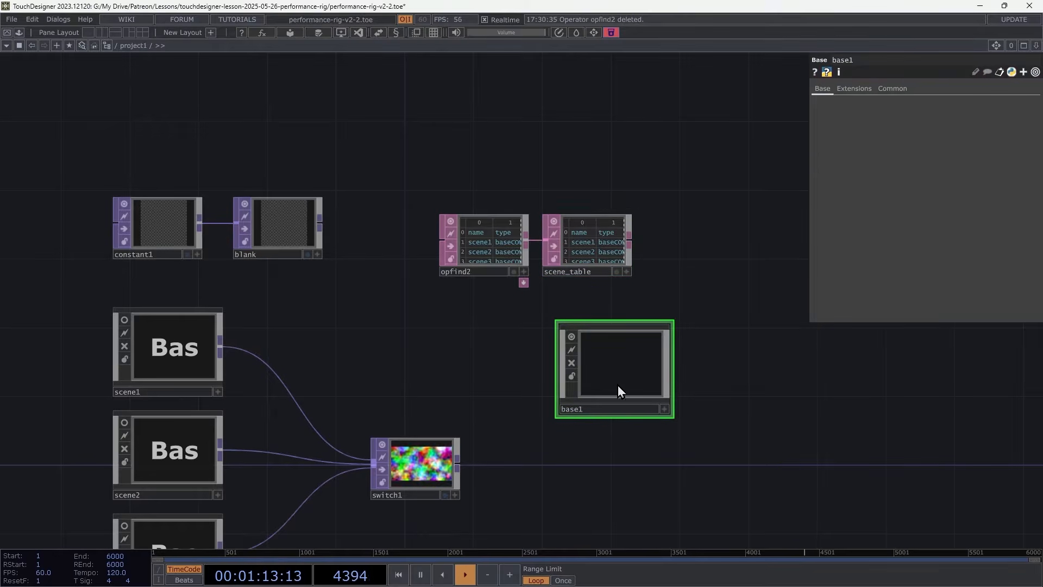
click(607, 410)
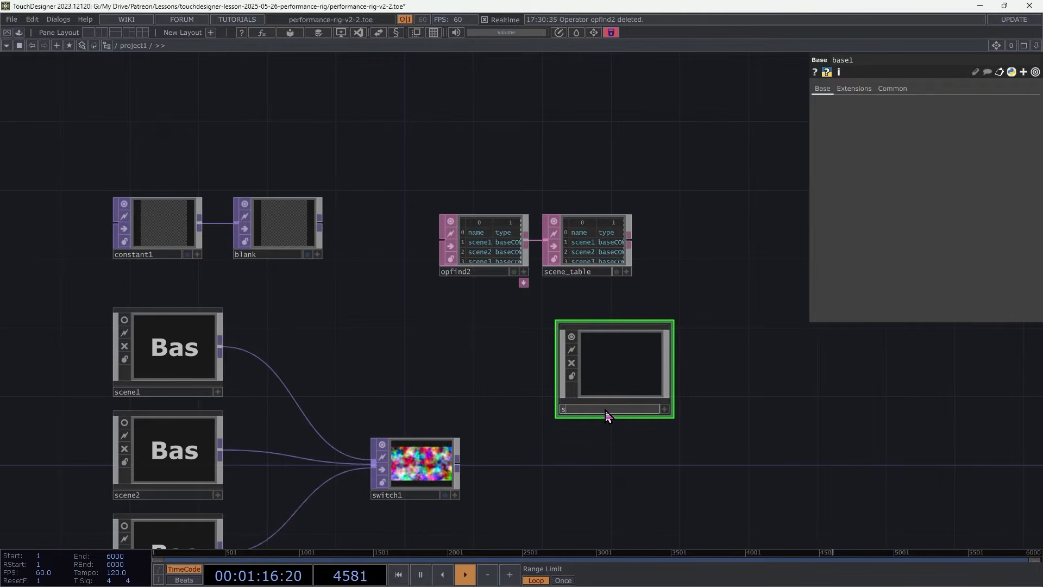
text(scene_selec)
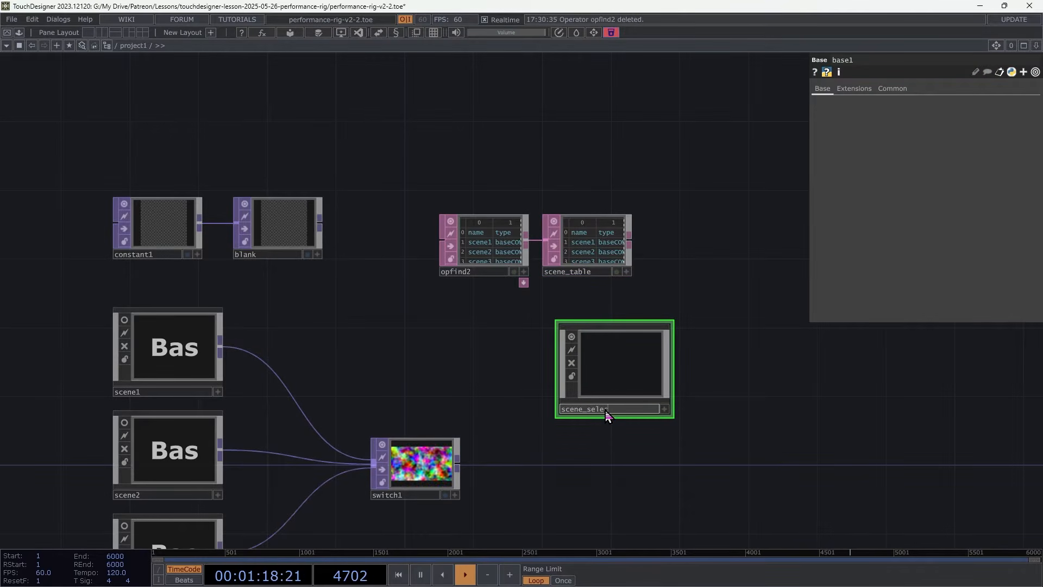
text(tor)
key(Return)
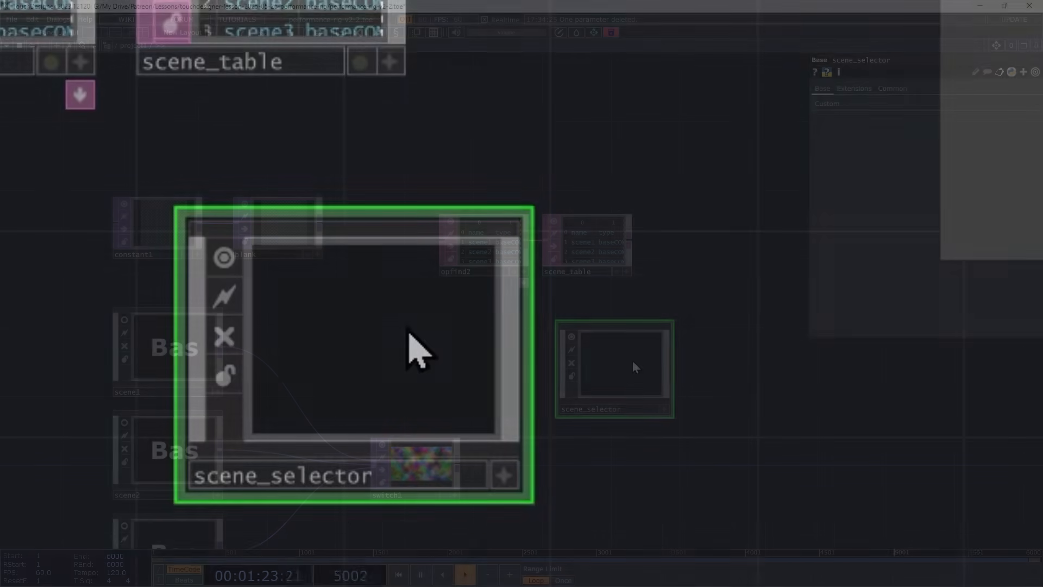
Customize scene_selector by adding a Menu custom parameter named Scene.
right_click(632, 361)
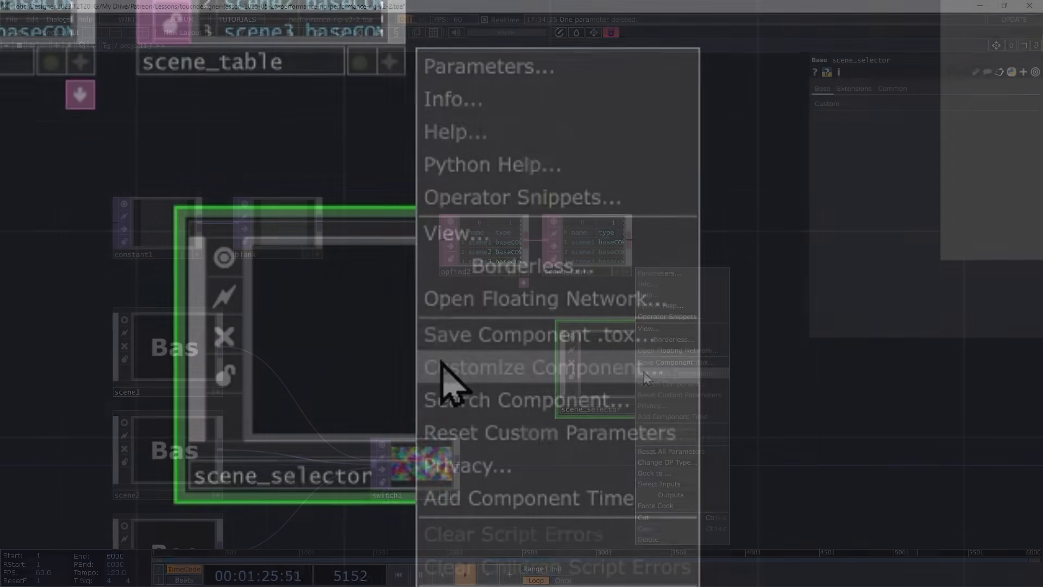
click(434, 367)
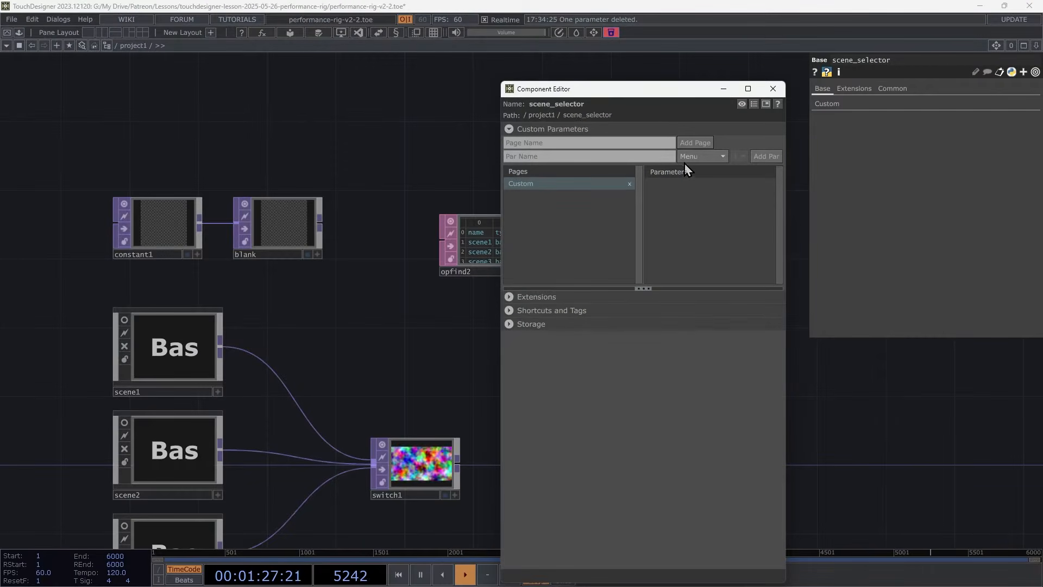
click(701, 156)
click(689, 265)
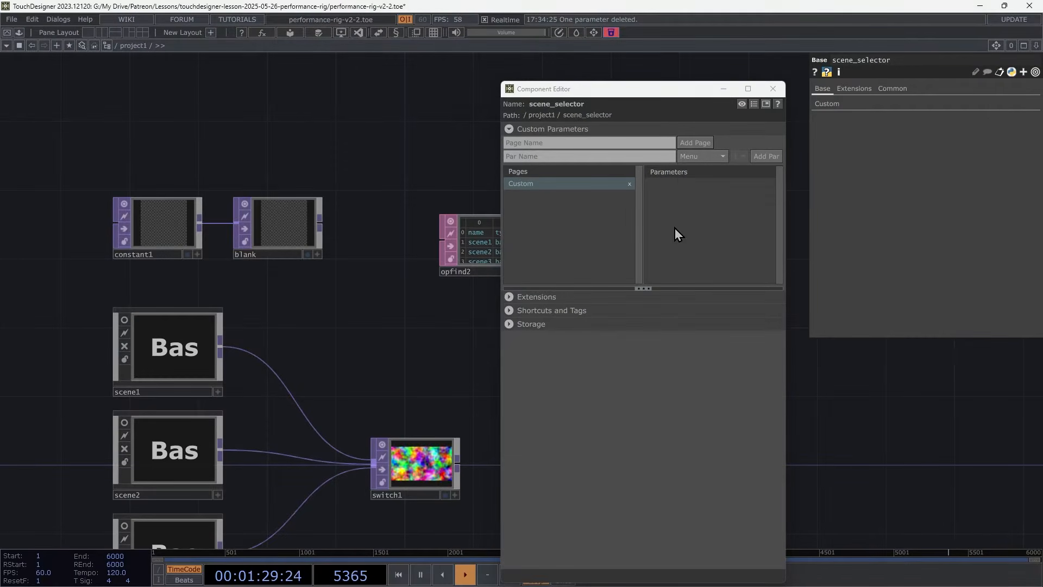
click(626, 158)
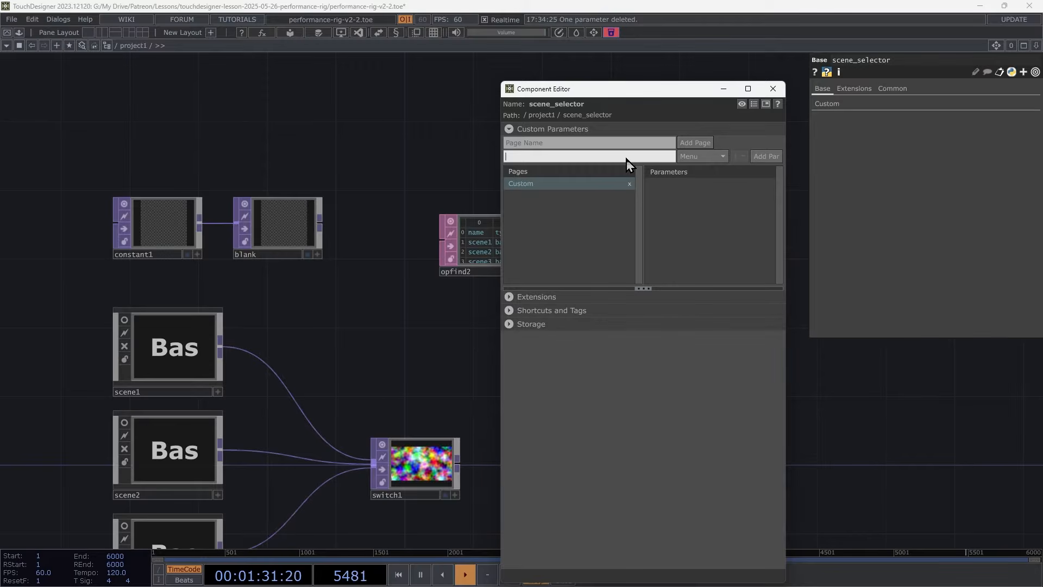
click(774, 157)
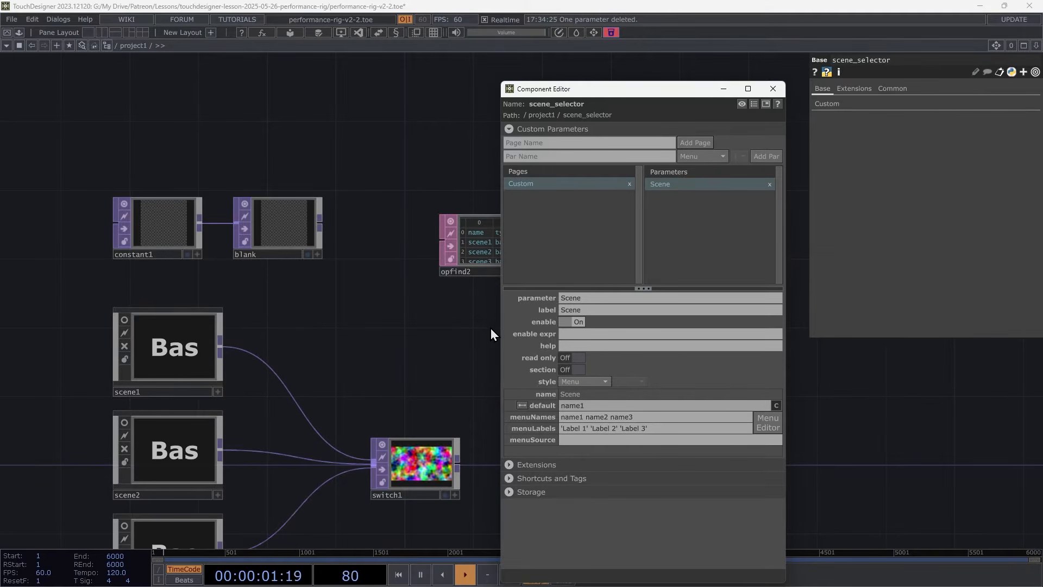
Set the Scene parameter's menu source to tdu.TableMenu(op('scene_table')) and choose scene1 from the Scene menu.
click(575, 440)
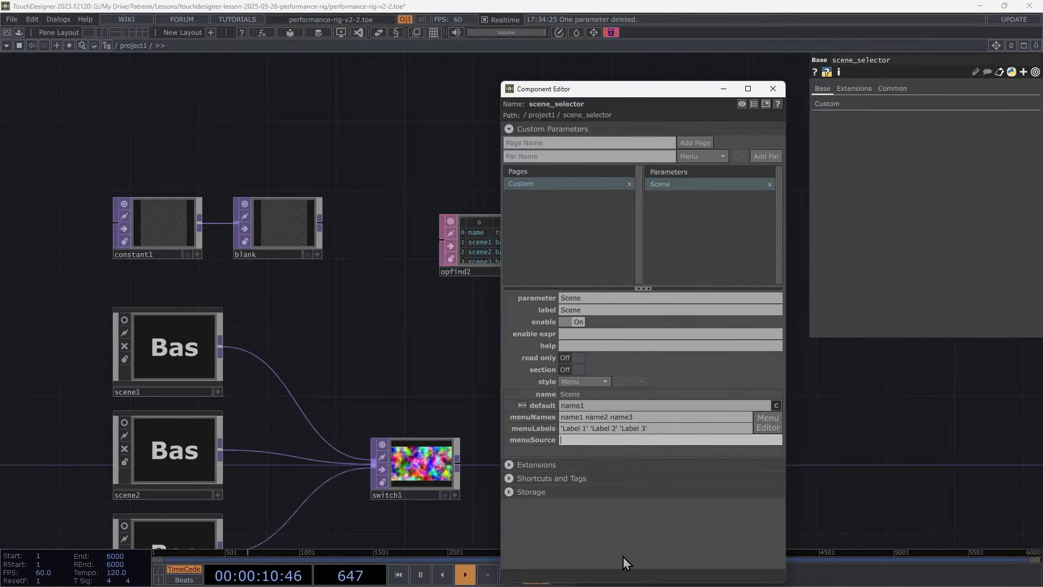
text(tdu)
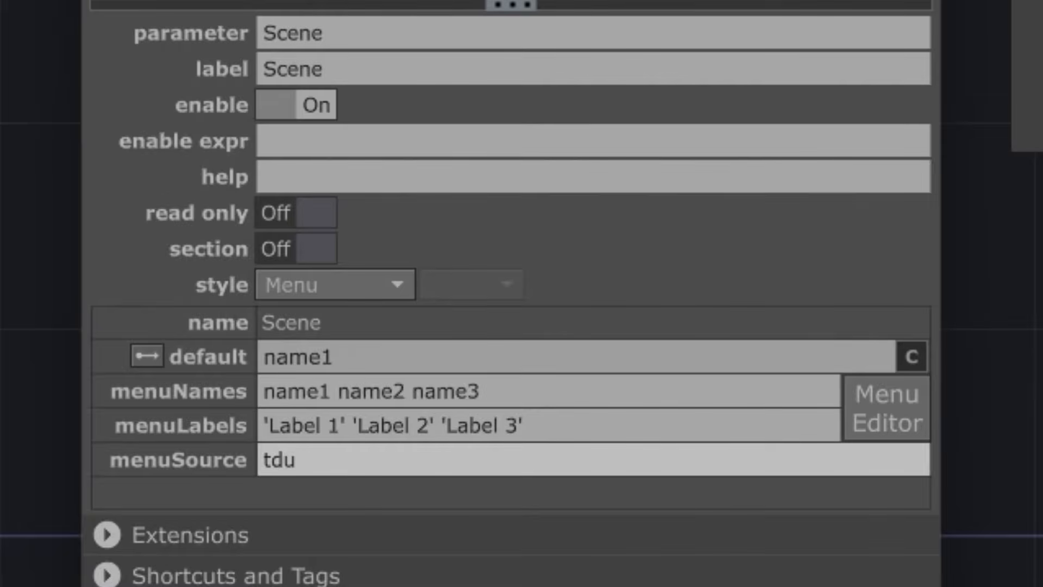
text(.TableMenu(op()
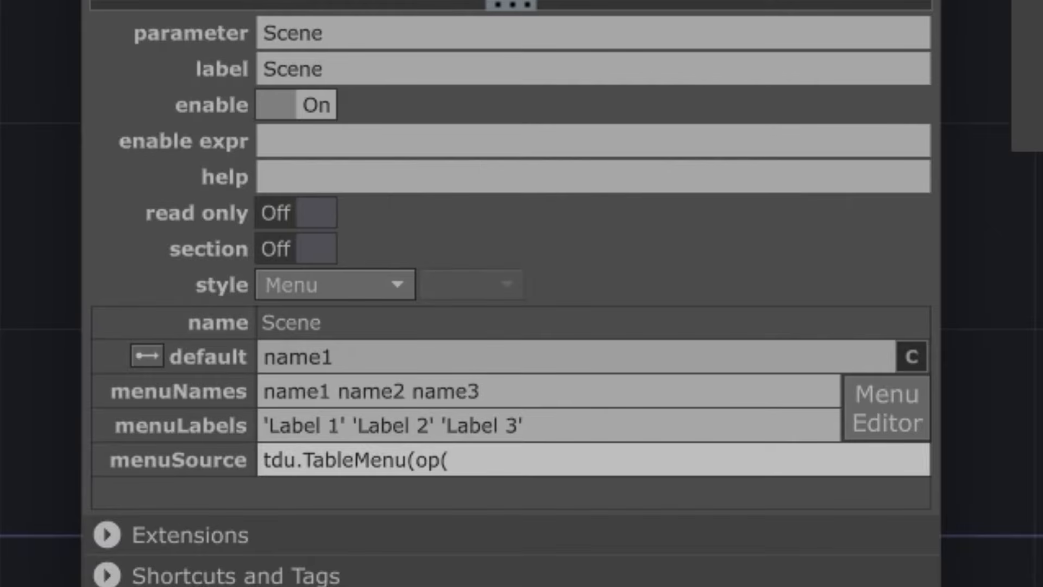
text('scene_table)
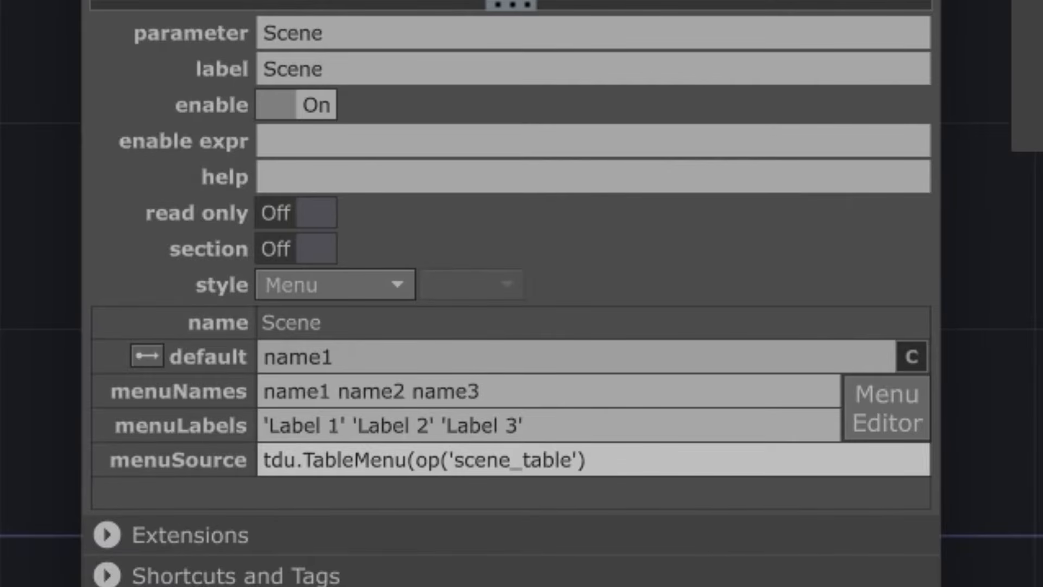
key(Return)
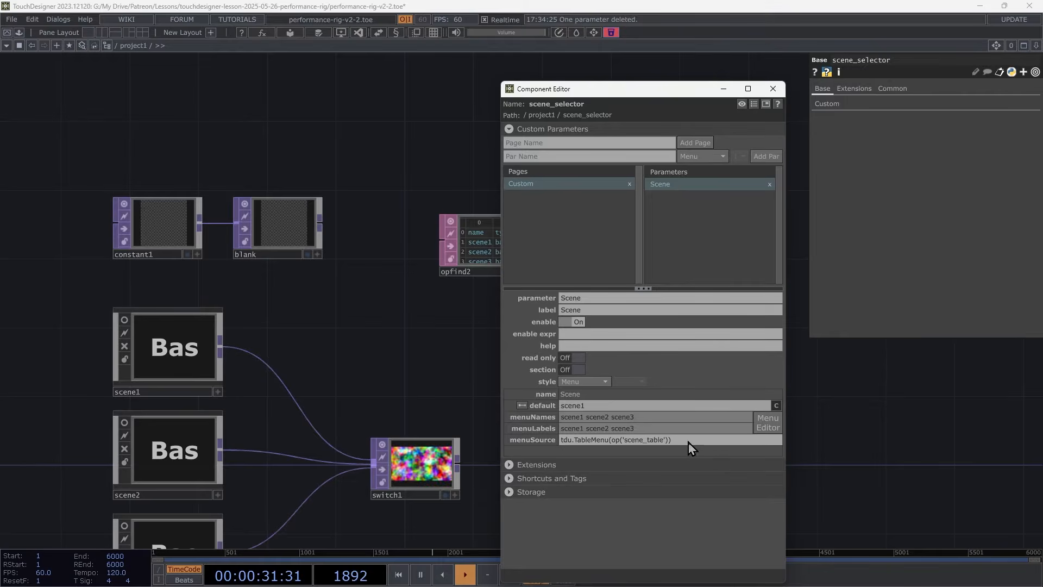
click(773, 91)
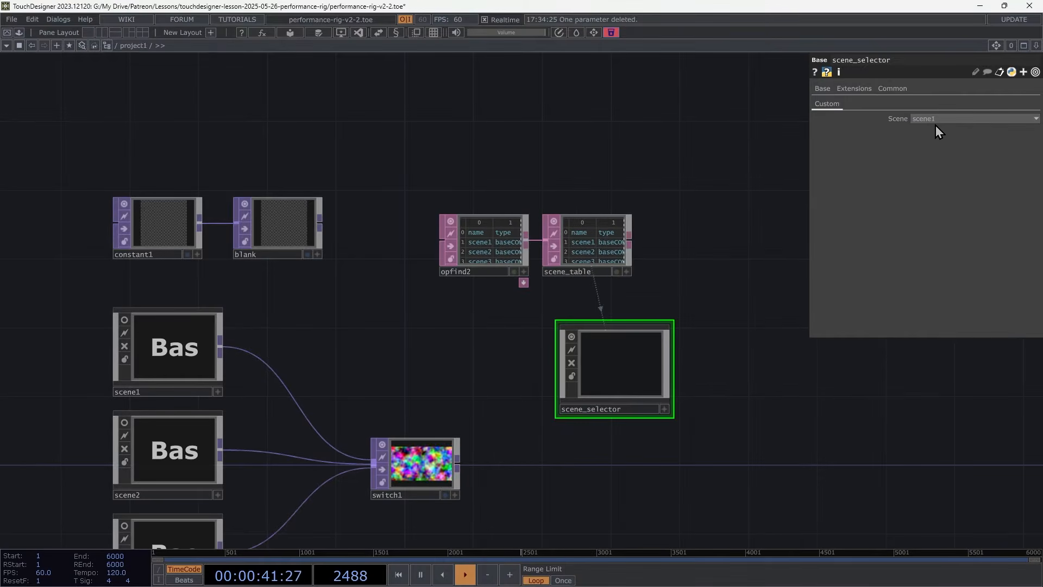
click(937, 118)
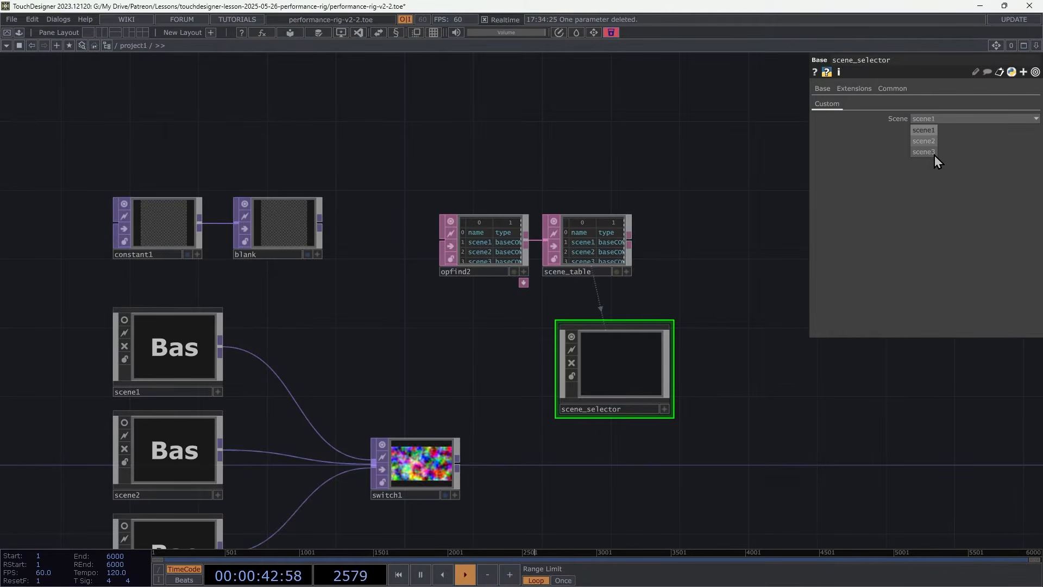
click(928, 118)
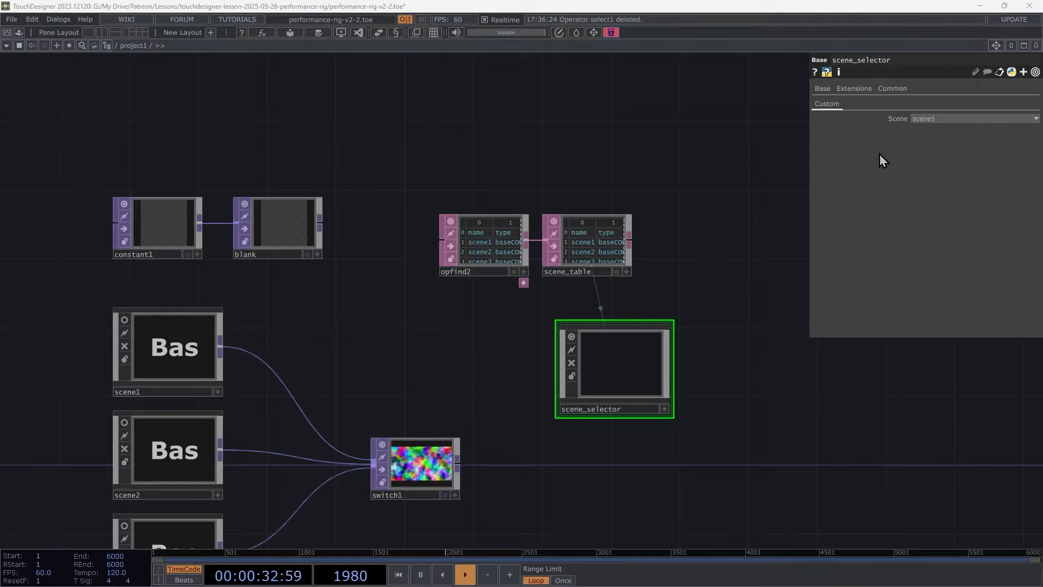
Inside scene_selector, add a Select TOP.
double_click(610, 362)
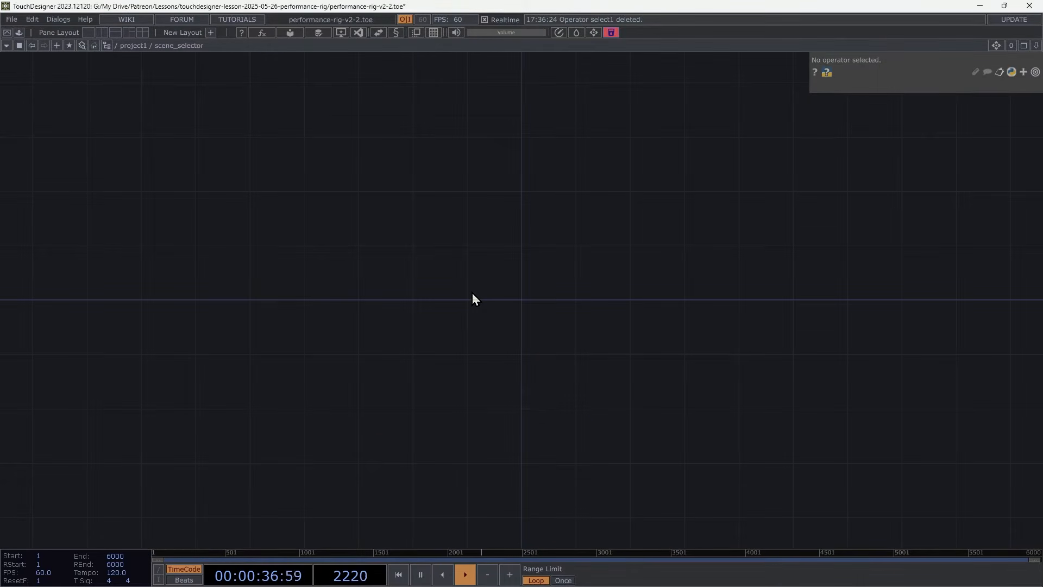
key(Tab)
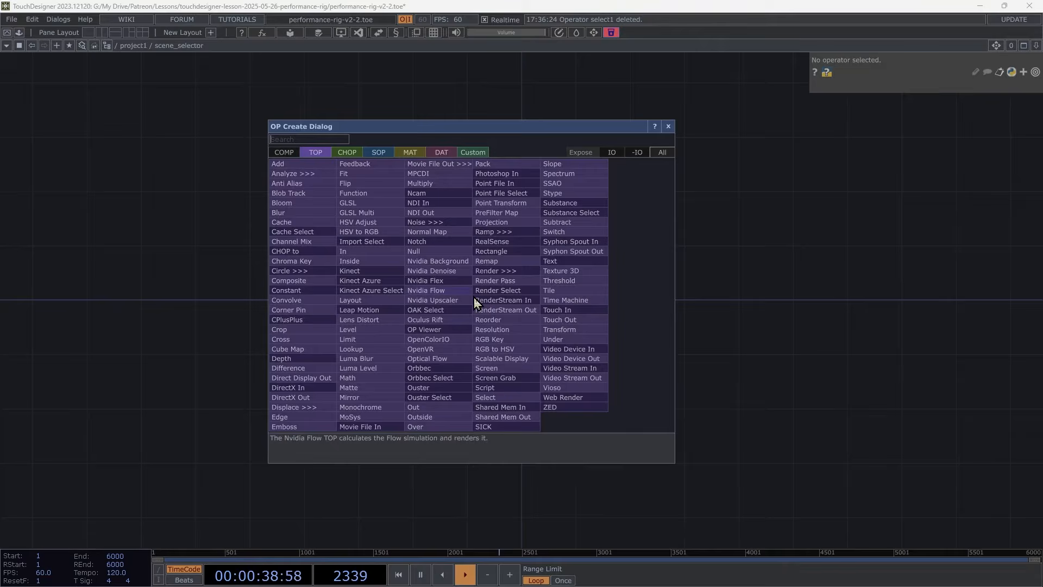
click(487, 397)
click(424, 288)
Set select1's TOP parameter to the expression parent().par.Scene.
click(887, 102)
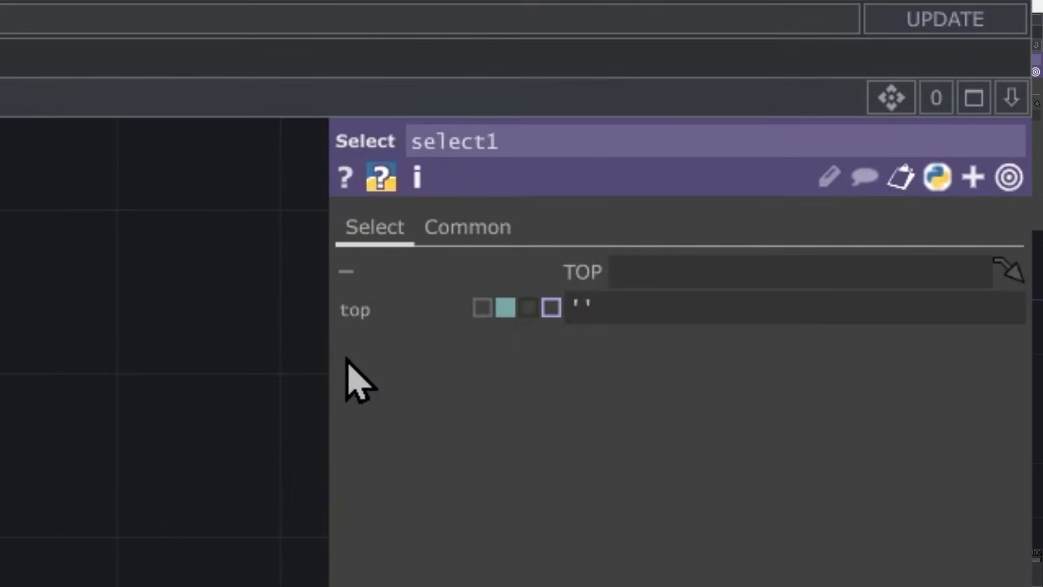
click(723, 297)
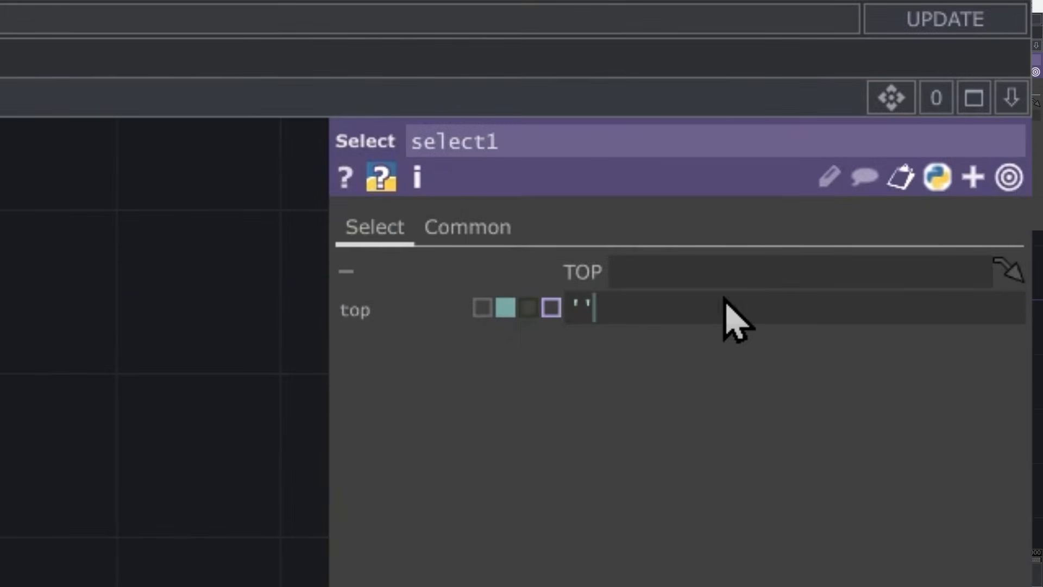
key(ctrl+a)
text(p)
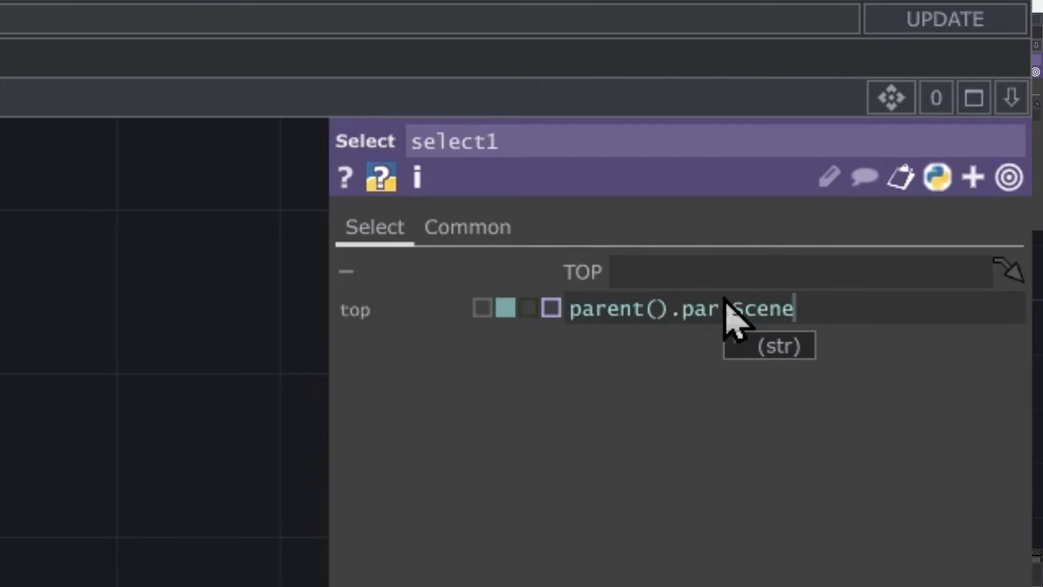
key(Return)
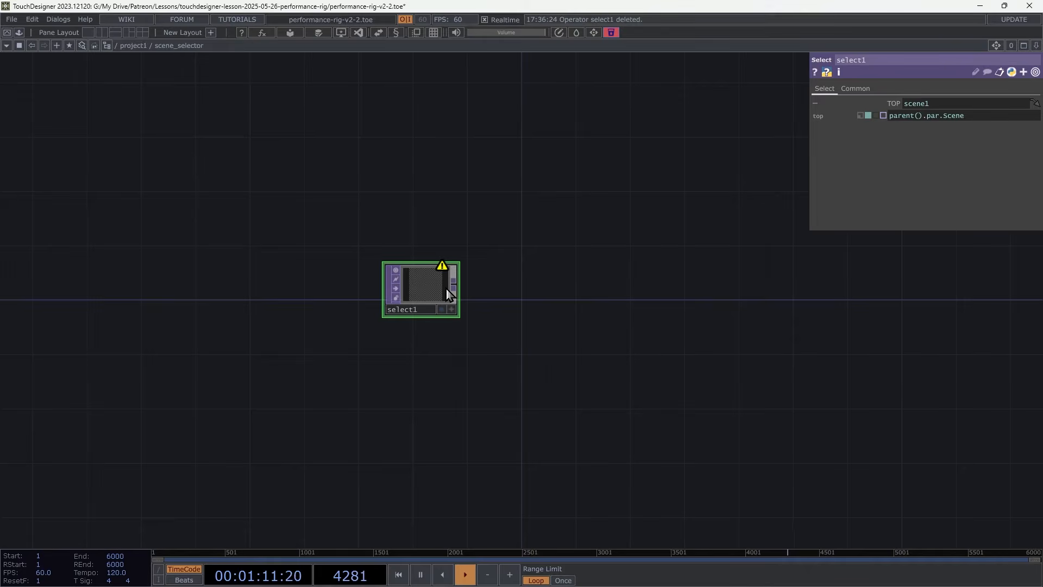
Return to project1 and turn on the Path column in opfind2.
key(u)
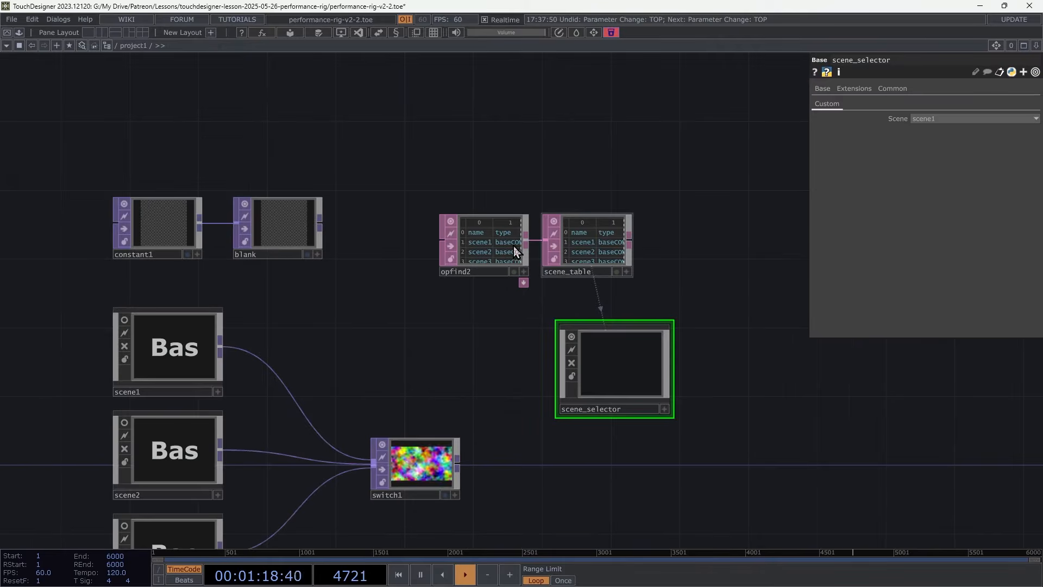
click(506, 240)
scroll(506, 240, up, 5)
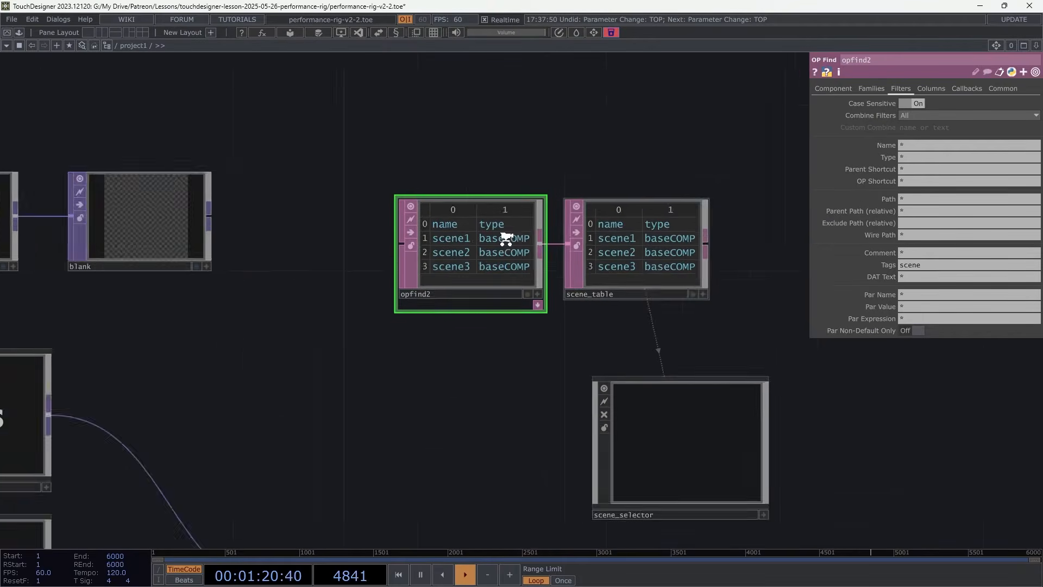
click(932, 89)
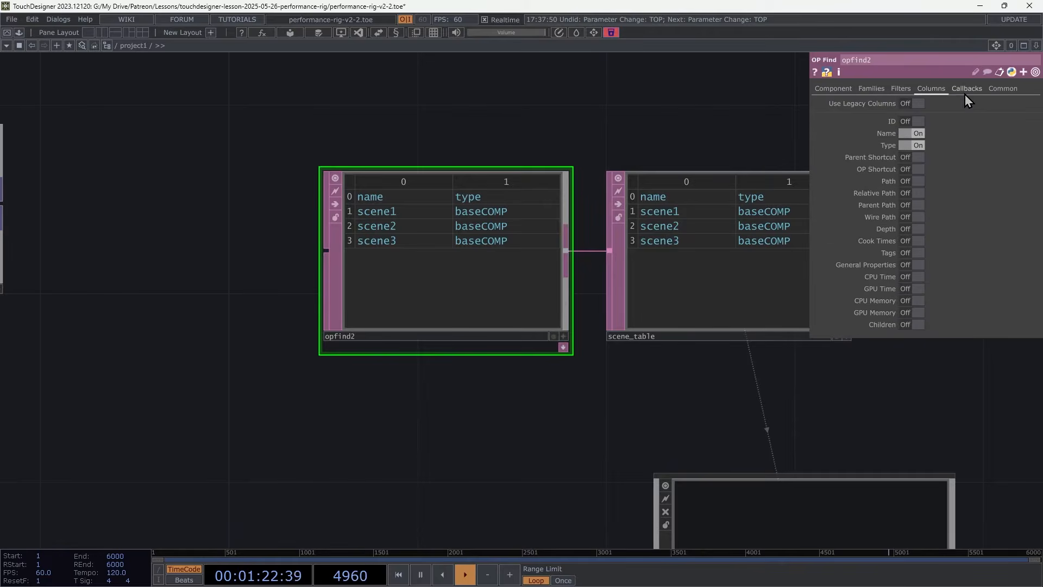
click(918, 181)
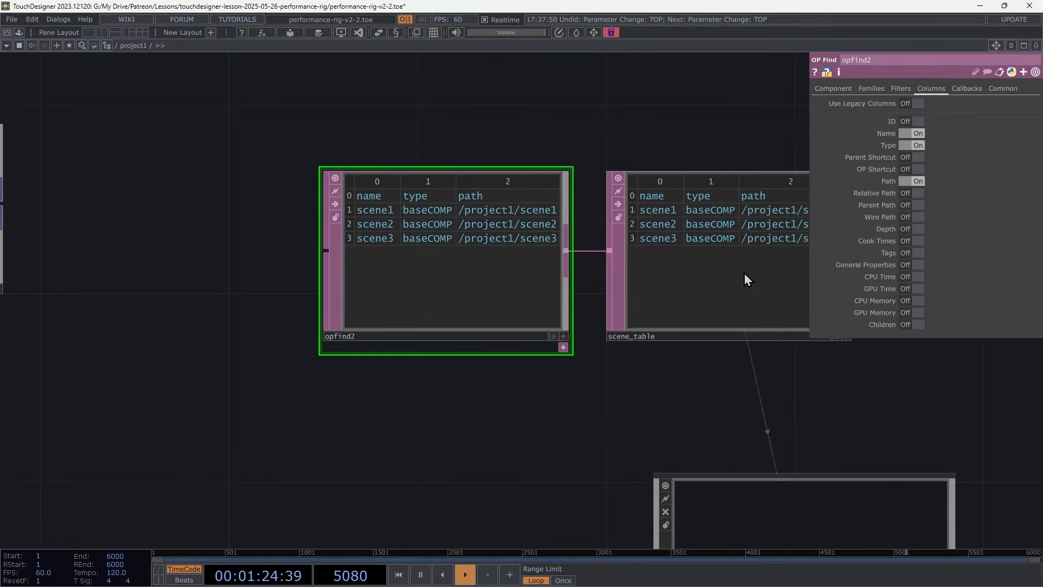
Turn off the Type column in opfind2.
click(917, 145)
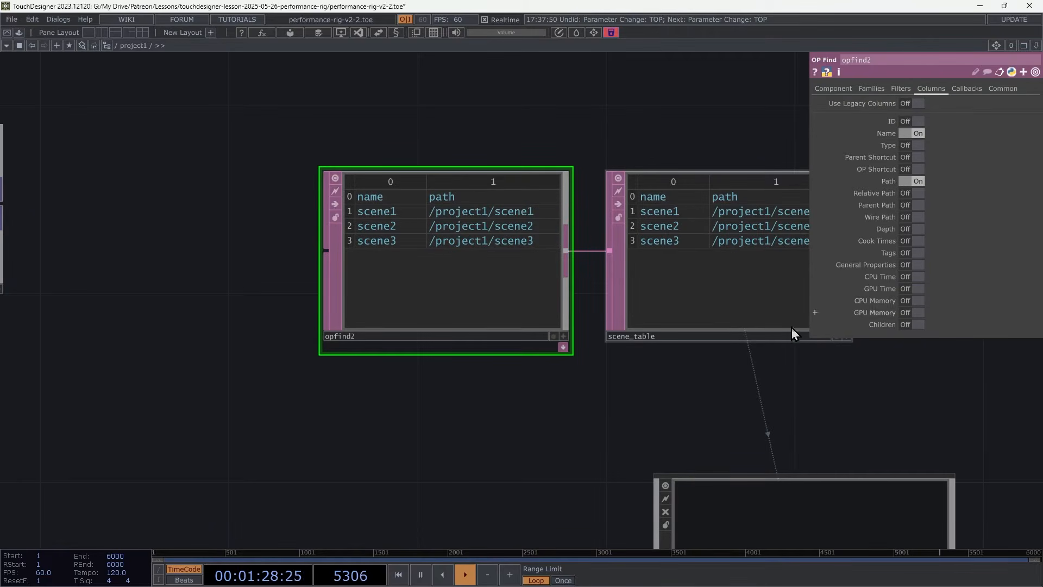
drag(732, 397, 579, 108)
Customize scene_selector, set the Scene menu source to tdu.TableMenu(op('scene_table'), nameCol='path', labelCol='name'), and choose scene2.
right_click(596, 305)
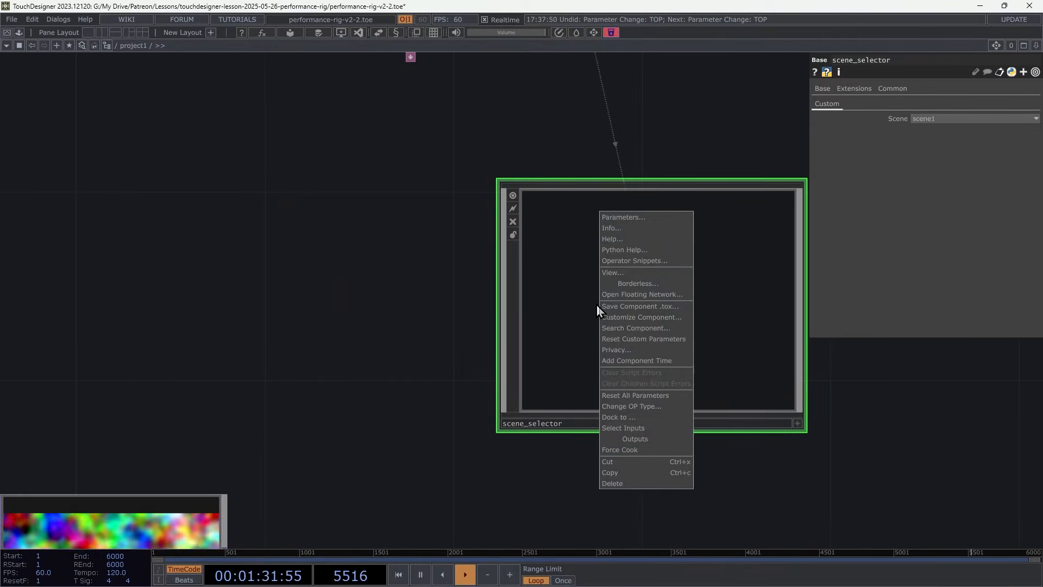
click(630, 316)
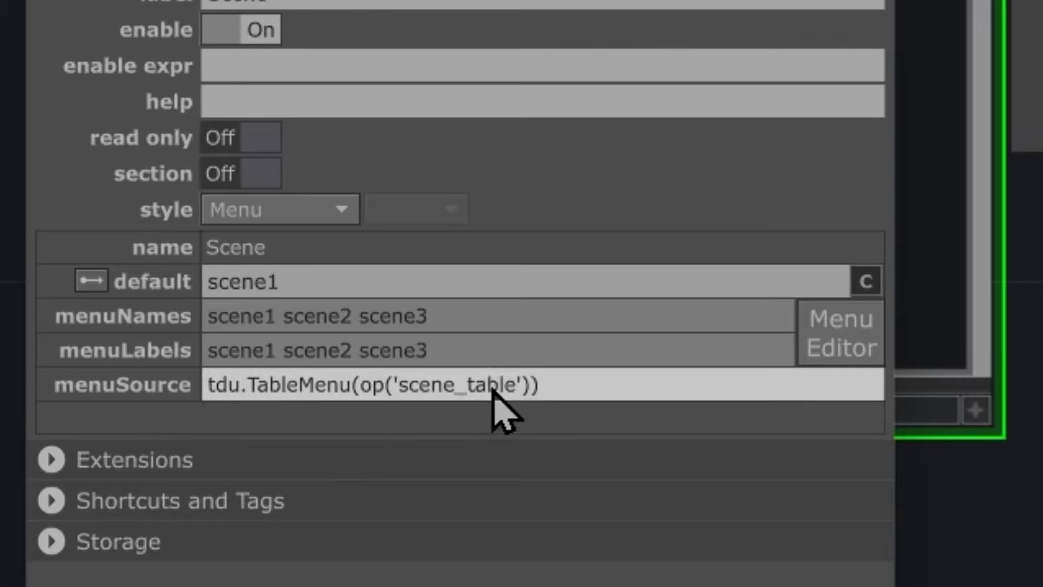
click(531, 385)
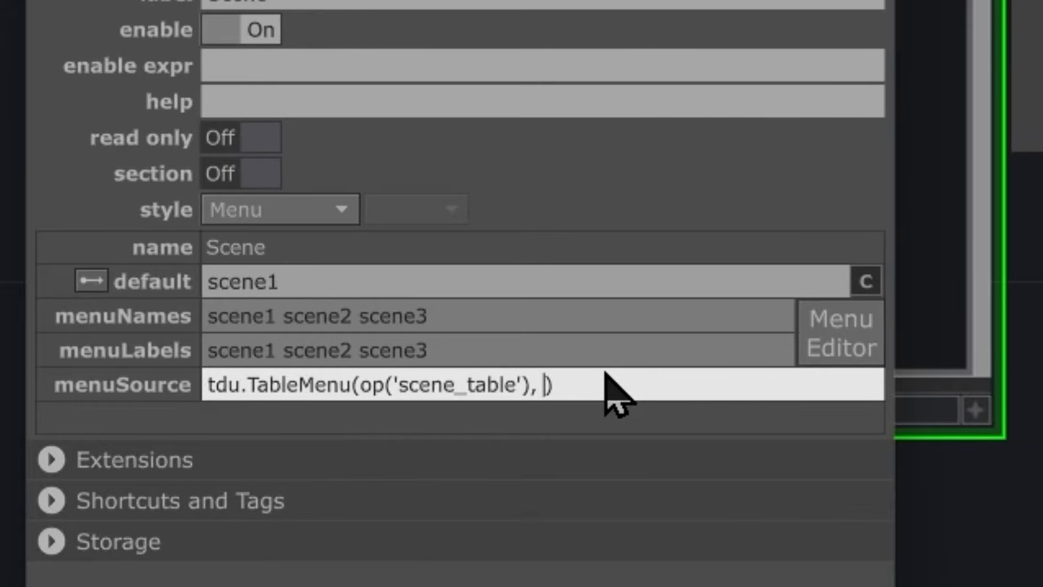
text(ameCol=')
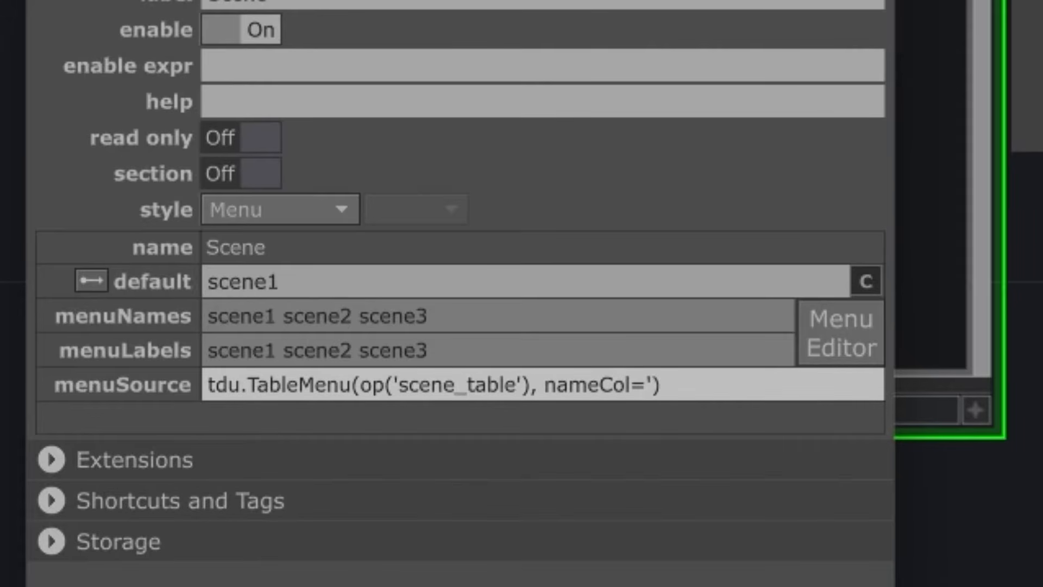
text(path)
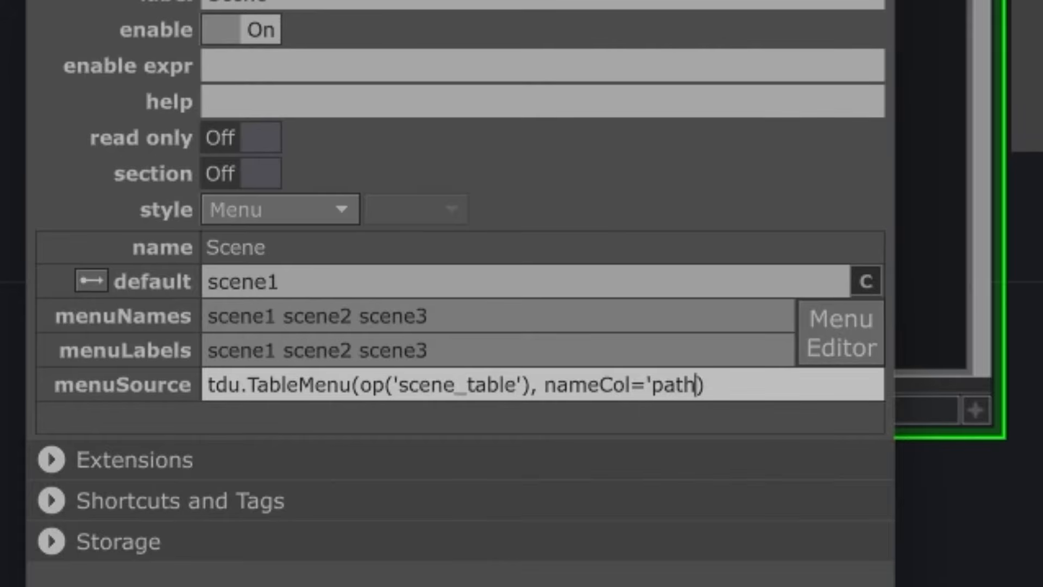
text(', labelCol='na)
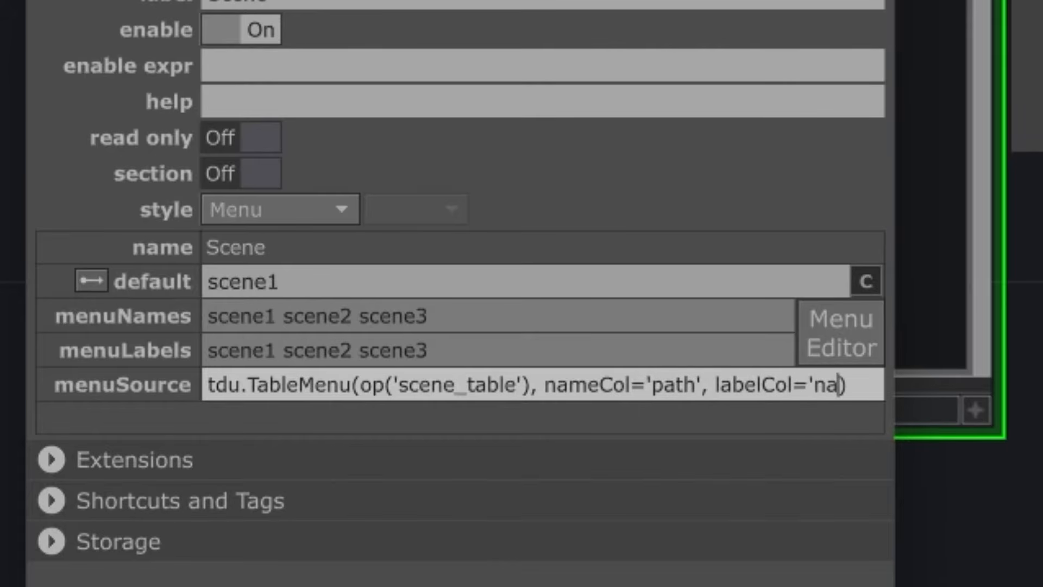
text(me')
key(Return)
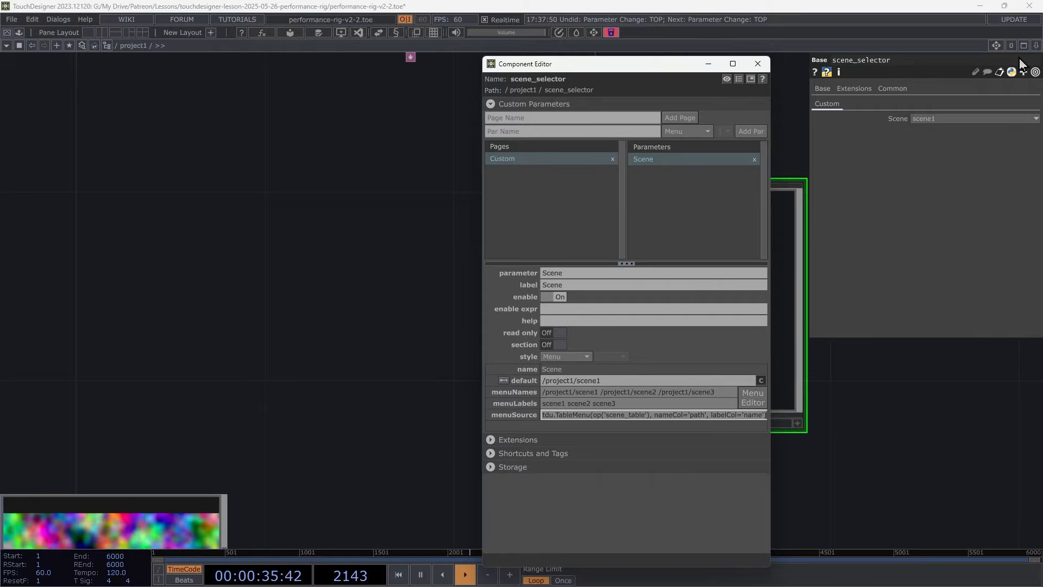
click(948, 119)
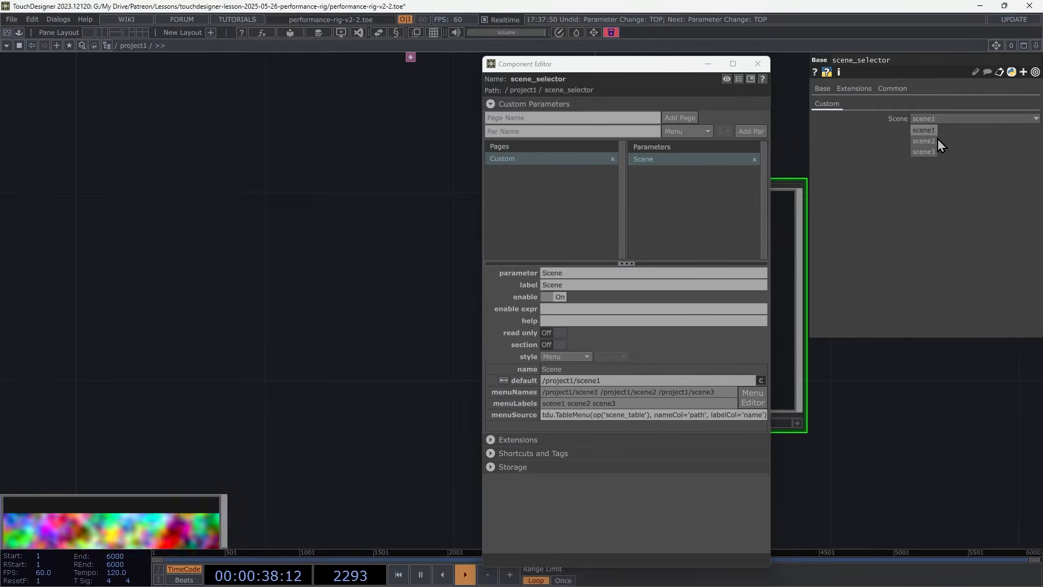
click(923, 141)
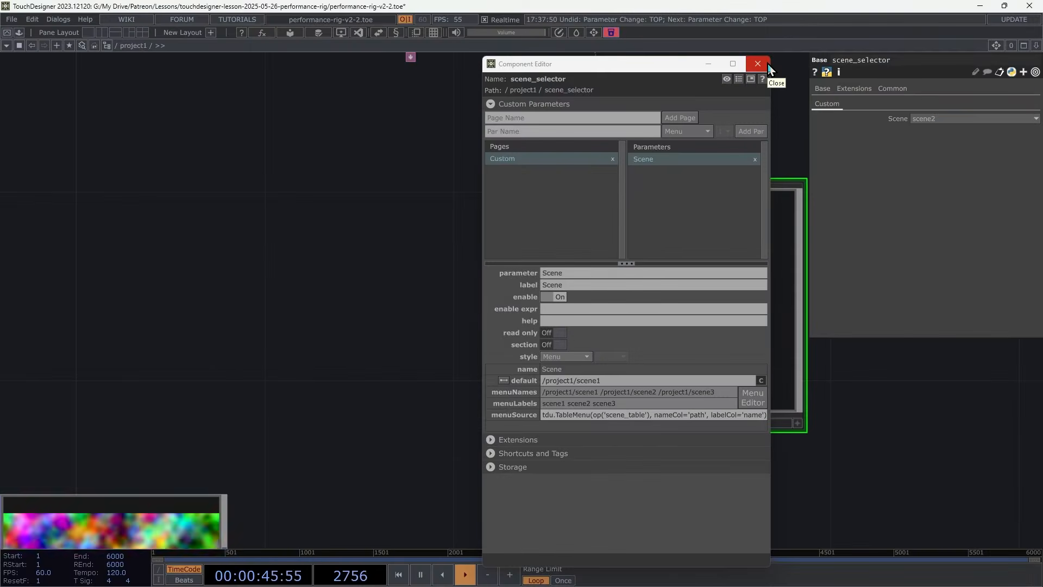
Inside scene_selector, set select1's TOP expression to op(parent().par.Scene).op('out1').
click(173, 152)
key(i)
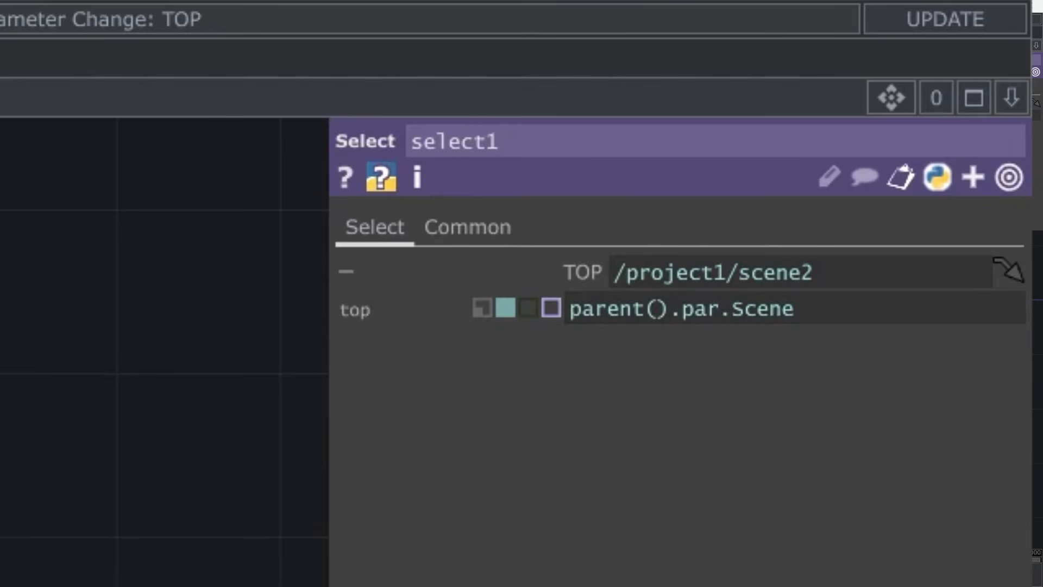
click(845, 318)
key(ctrl+c)
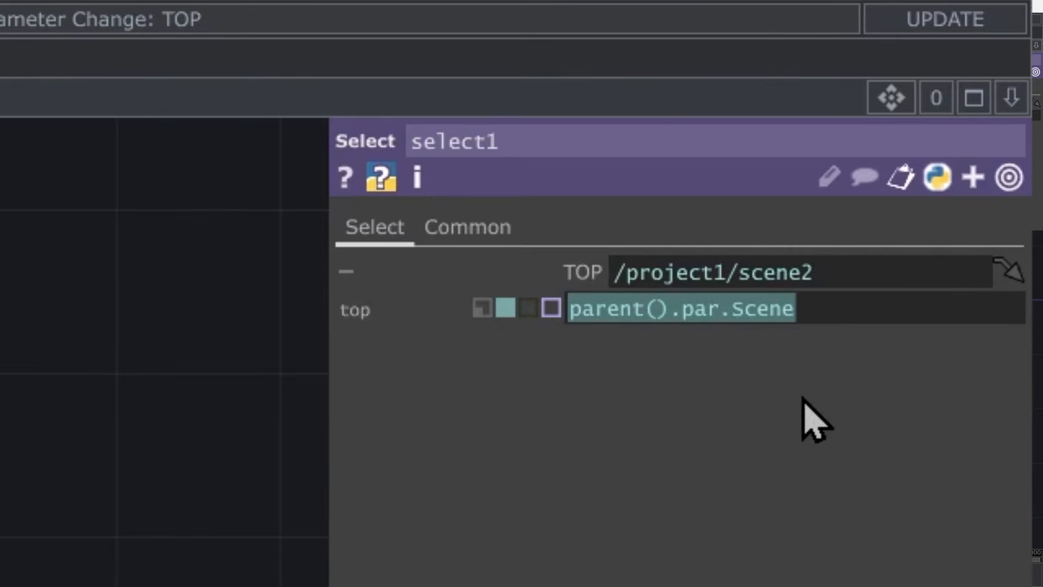
key(BackSpace)
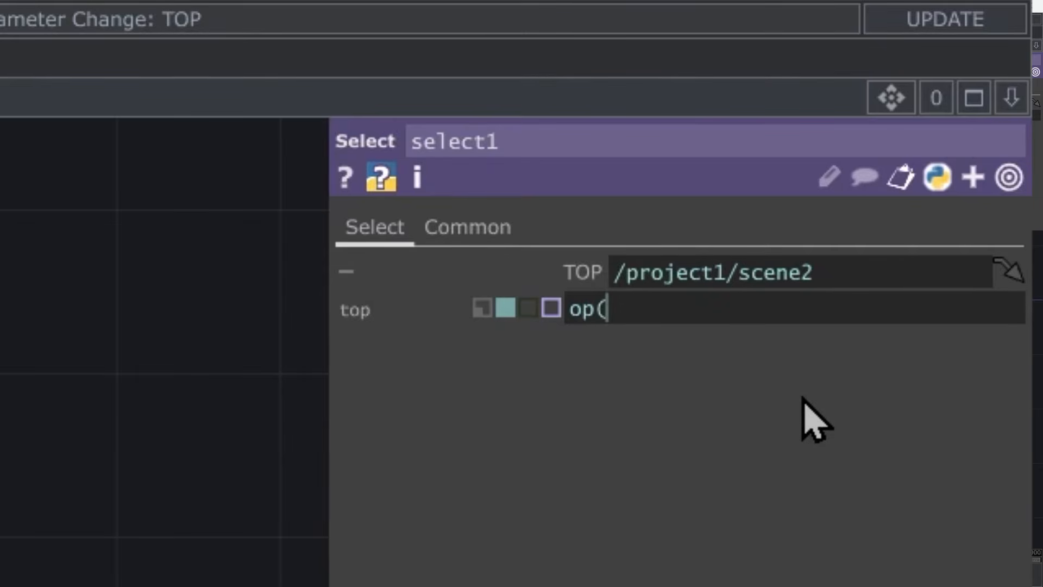
text(op()
key(ctrl+v)
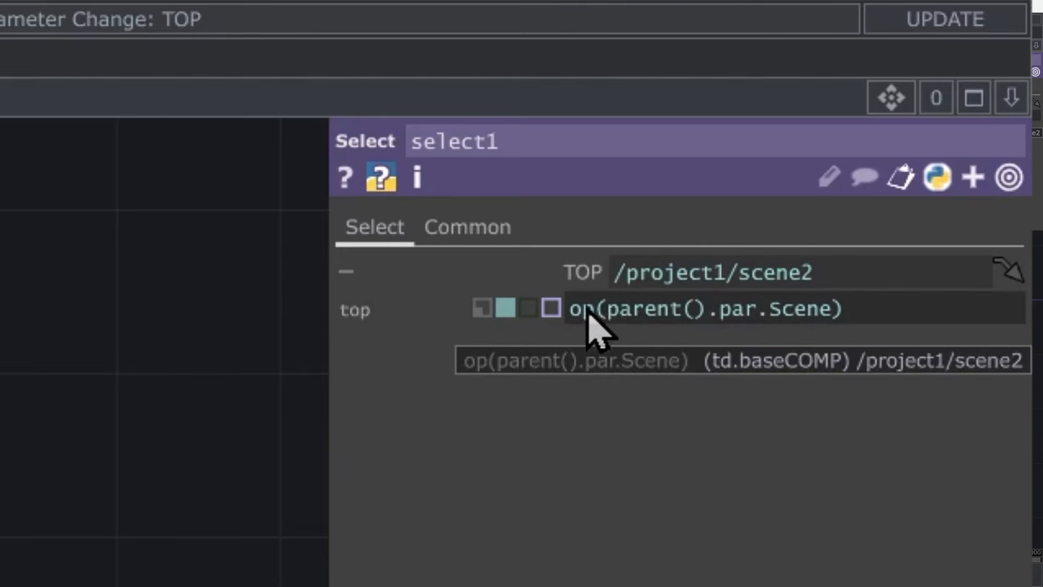
click(886, 308)
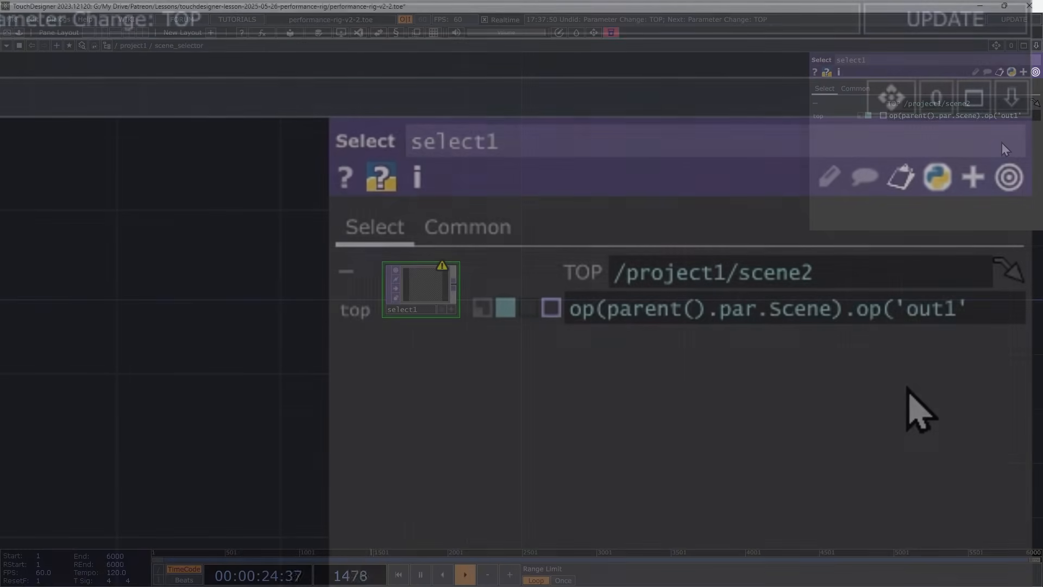
text())
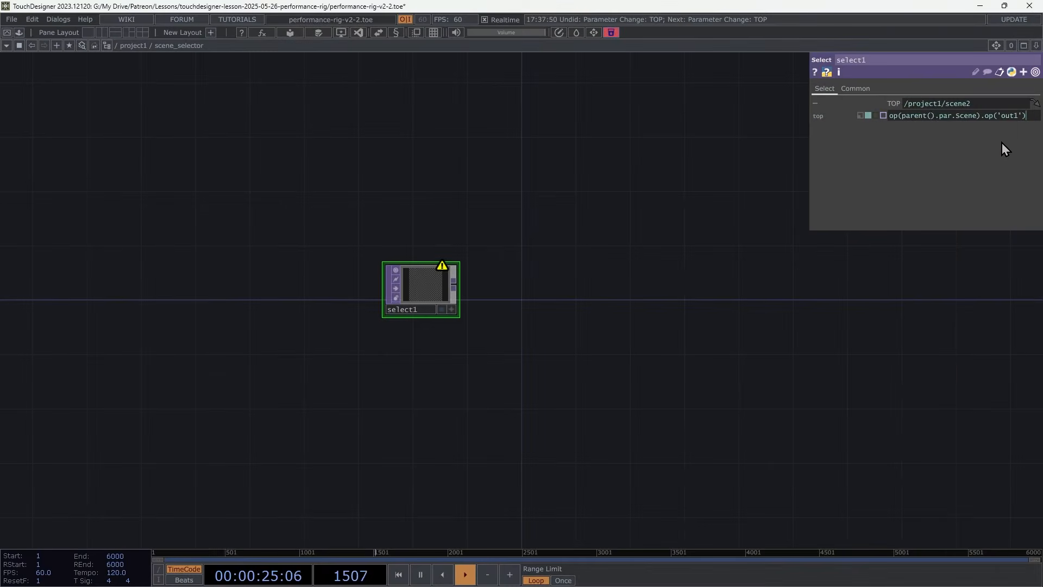
key(Return)
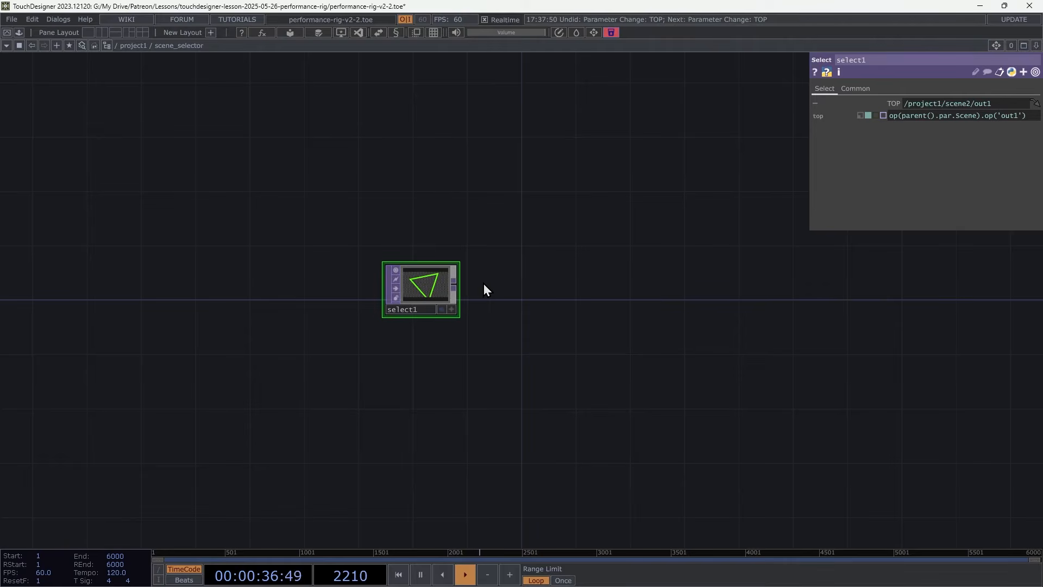
Add an Out TOP fed by select1, then return to project1.
click(454, 286)
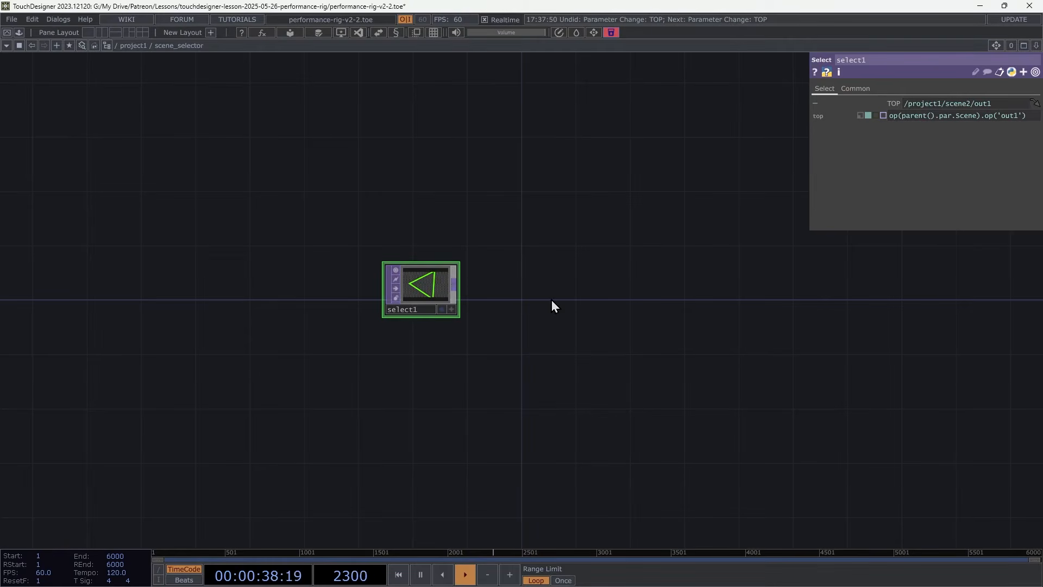
click(616, 307)
click(576, 418)
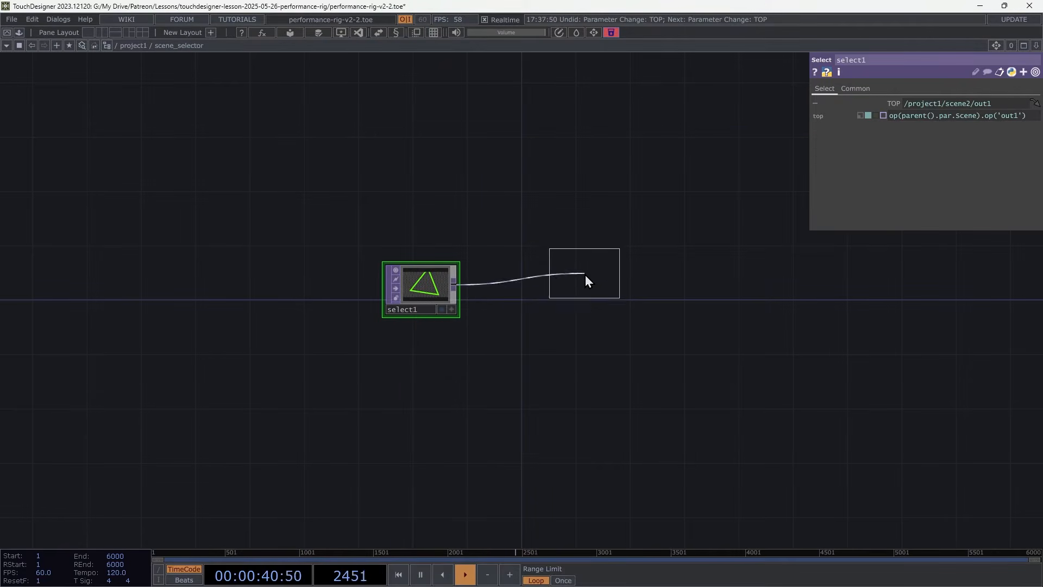
click(582, 294)
key(u)
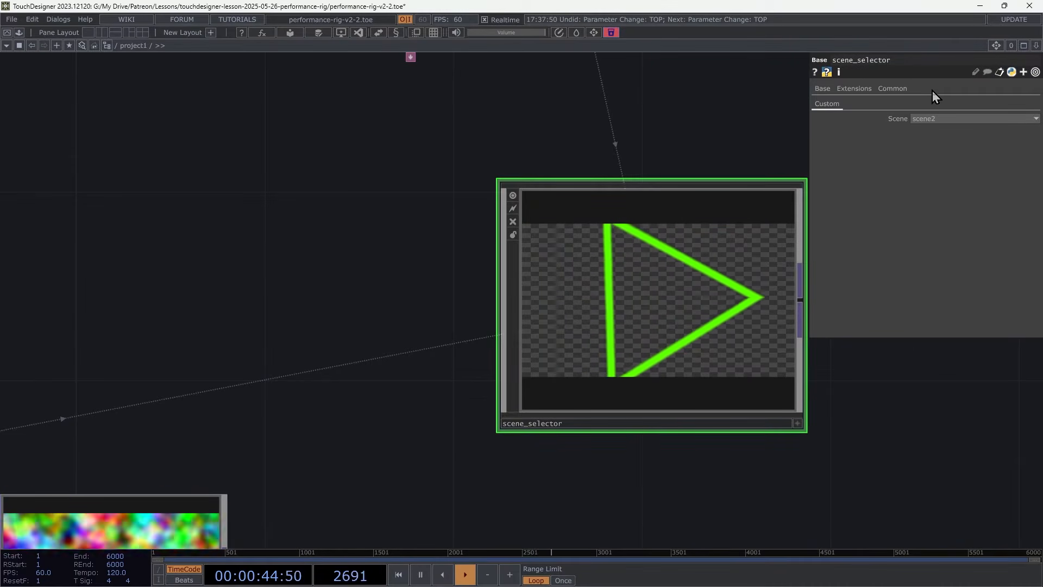
Switch scene_selector's Scene menu to scene1 and then to scene3.
click(933, 119)
click(924, 130)
click(931, 121)
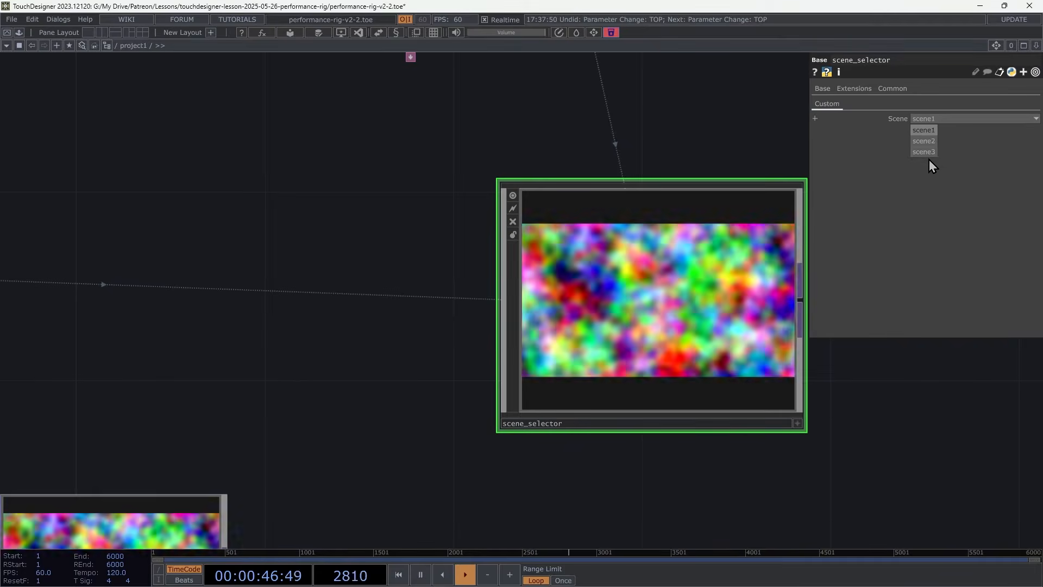
click(930, 152)
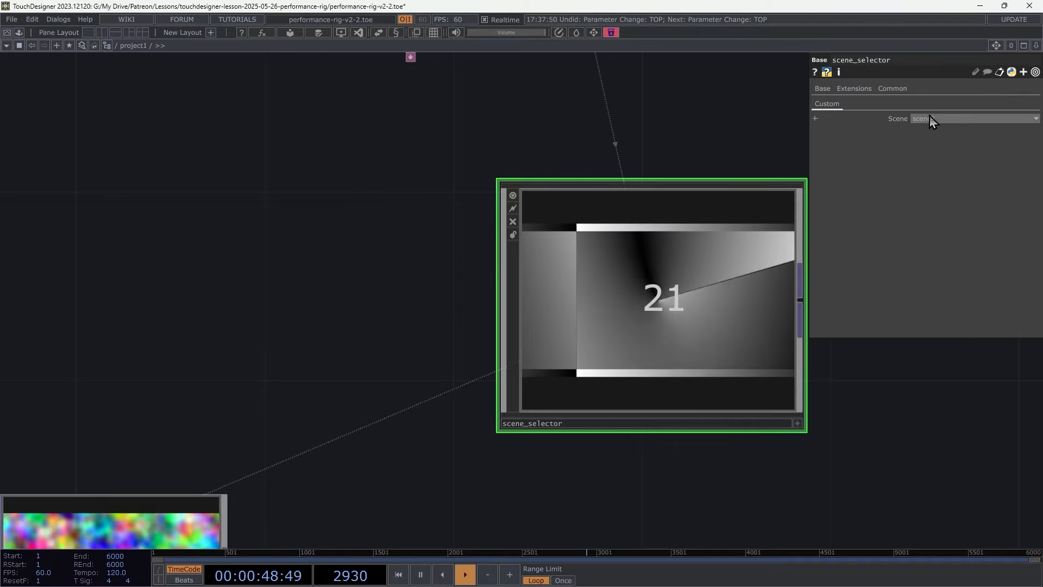
Turn off scene_selector's node viewer.
scroll(339, 290, down, 6)
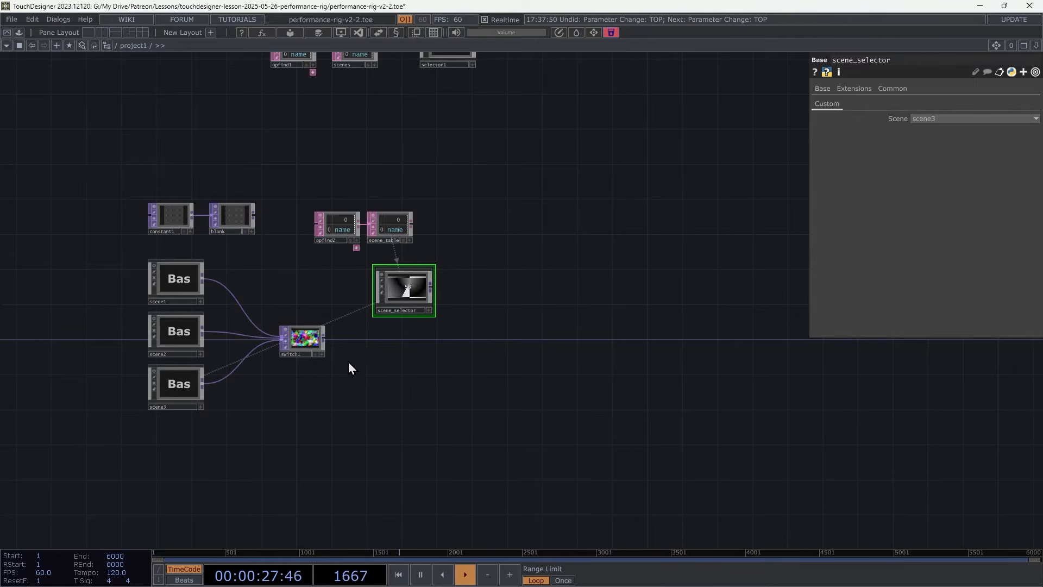
scroll(399, 342, up, 3)
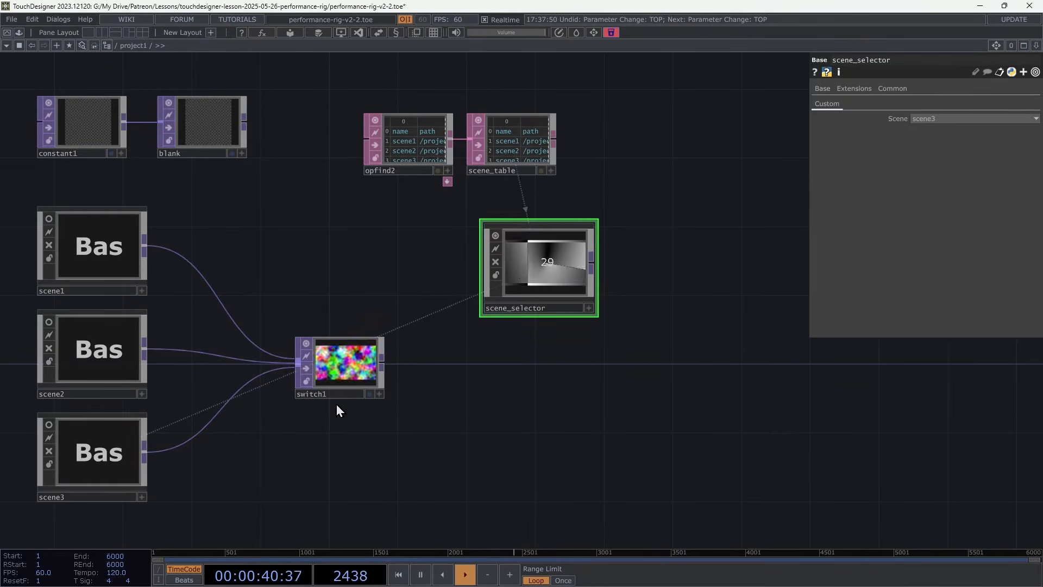
click(495, 235)
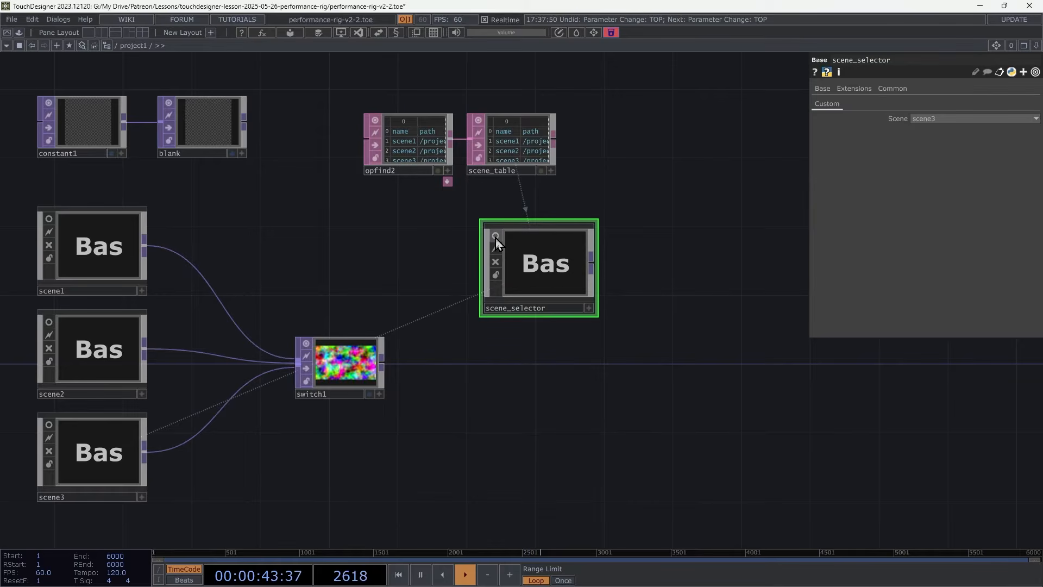
Set switch1's Index to 1.
click(351, 369)
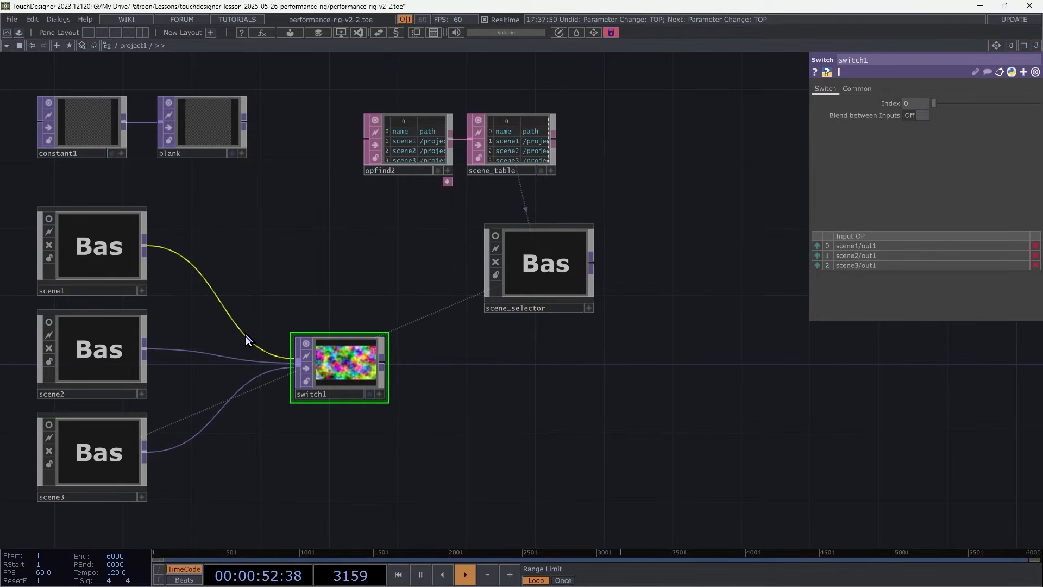
click(918, 106)
text(1)
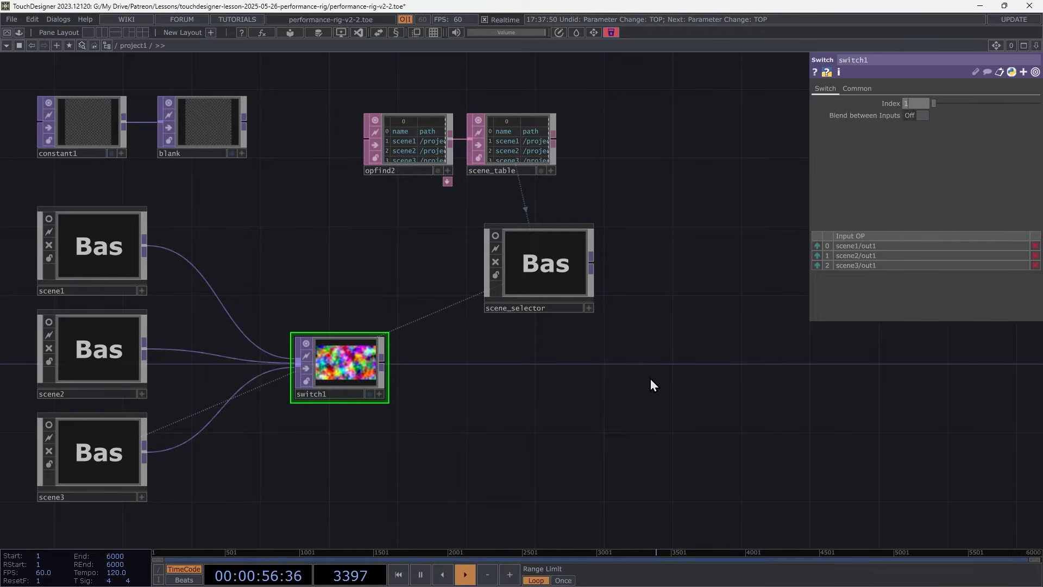
key(Return)
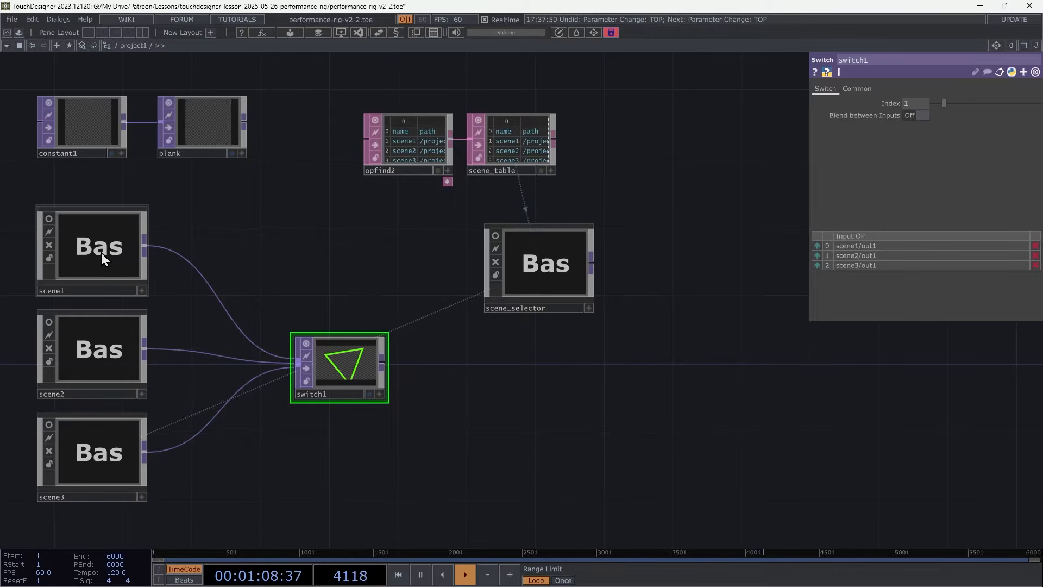
Turn on Blend between Inputs in switch1 and slide the Index back to 0.
click(918, 116)
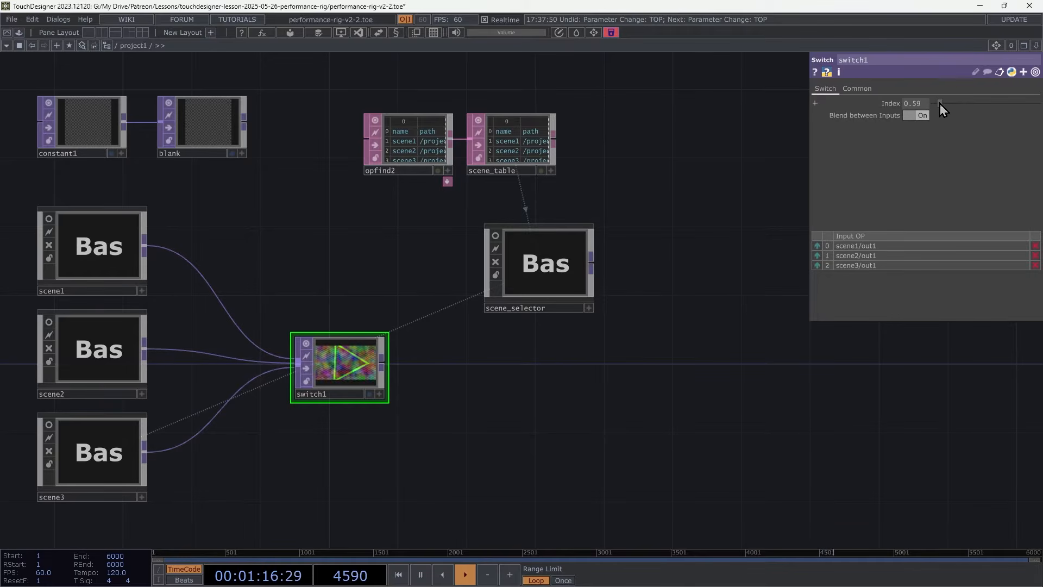
drag(940, 103, 939, 104)
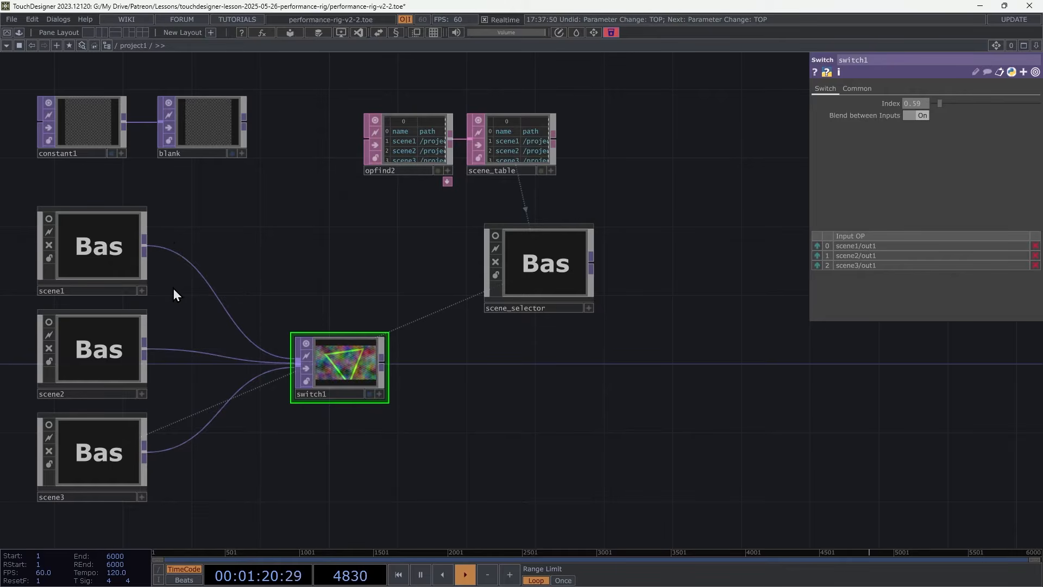
drag(941, 103, 935, 105)
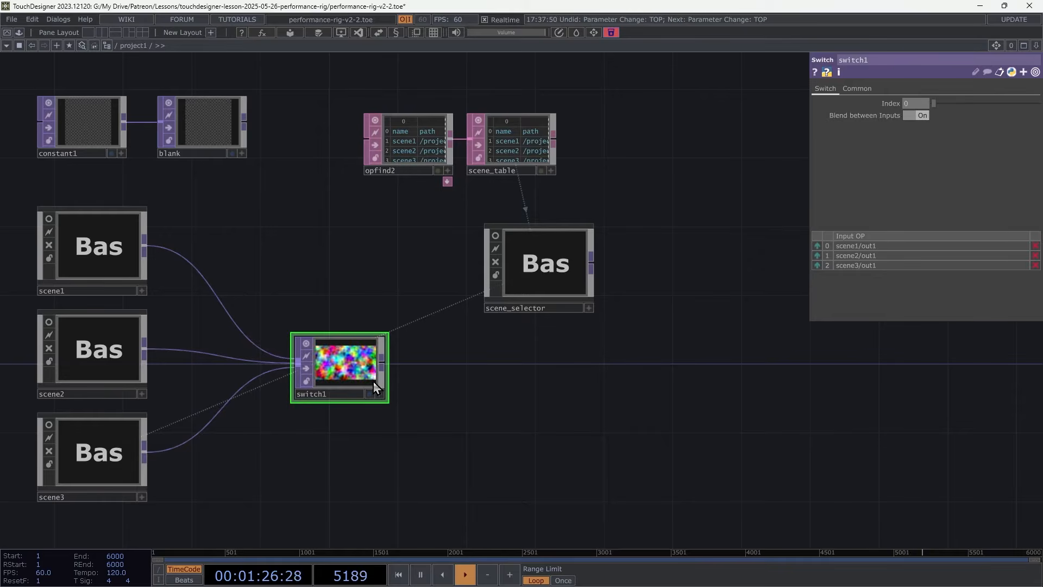
Turn off switch1's node viewer and turn scene_selector's viewer back on.
click(514, 268)
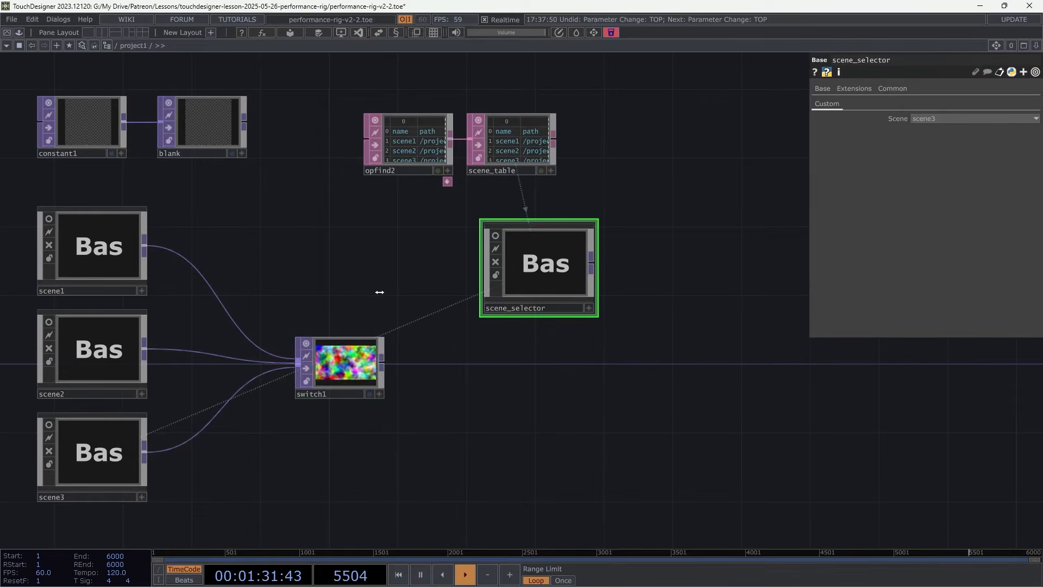
click(306, 344)
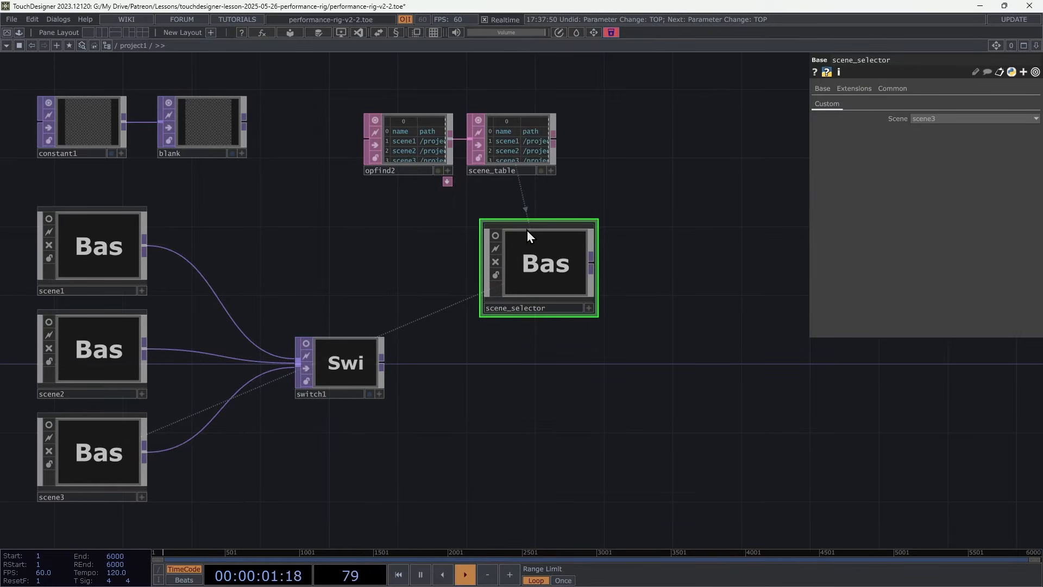
click(496, 235)
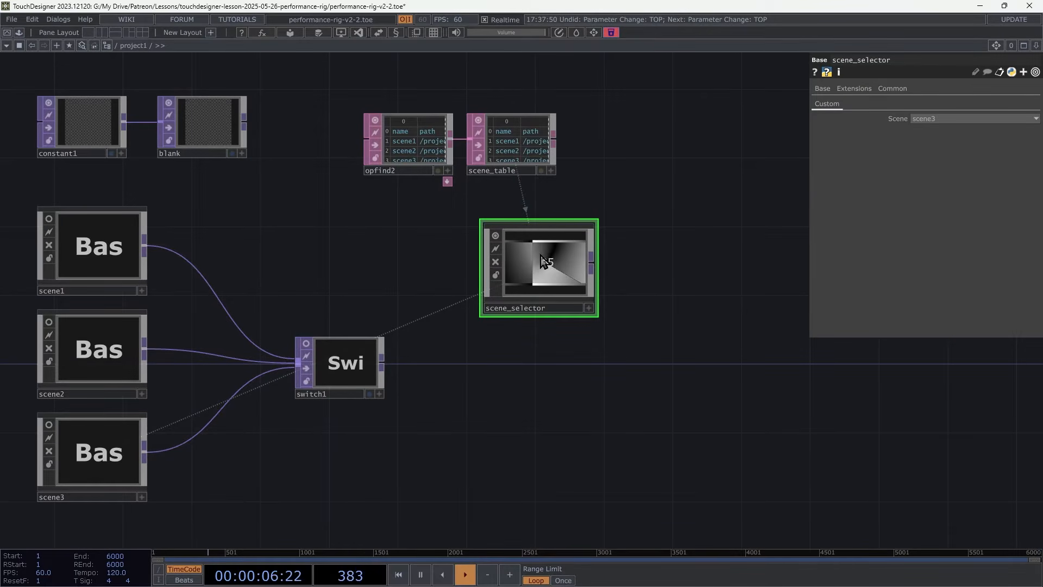
Append a Null TOP to scene_selector's output.
click(592, 266)
click(686, 295)
click(651, 263)
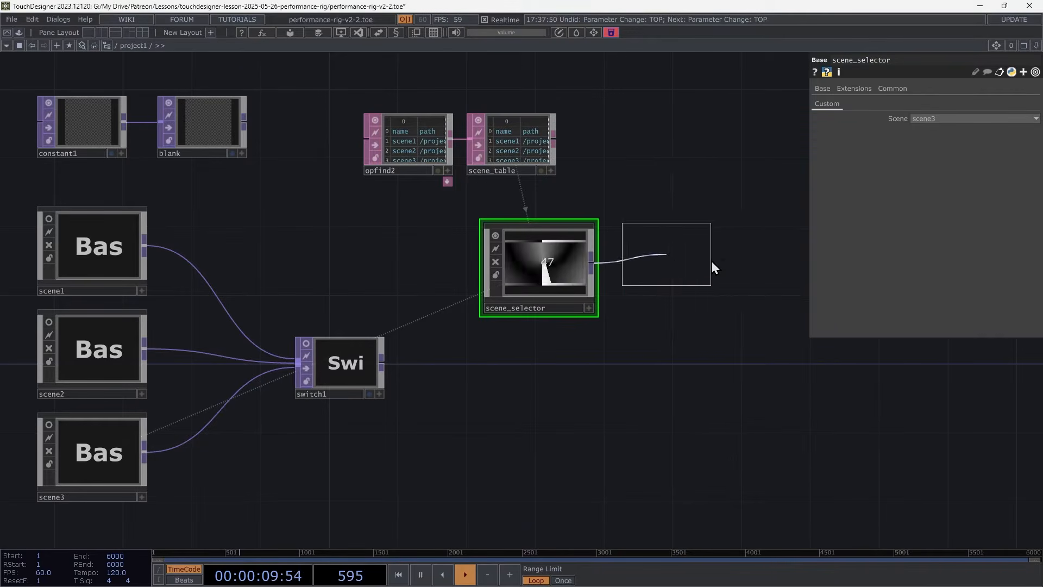
click(711, 262)
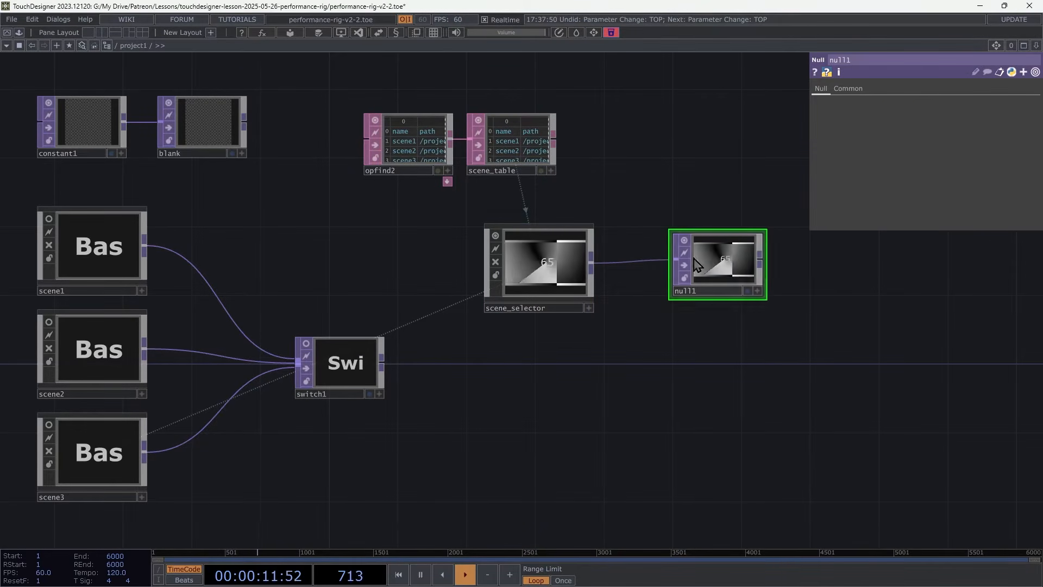
Inspect the scene3 and scene2 components' info pop-ups.
click(563, 271)
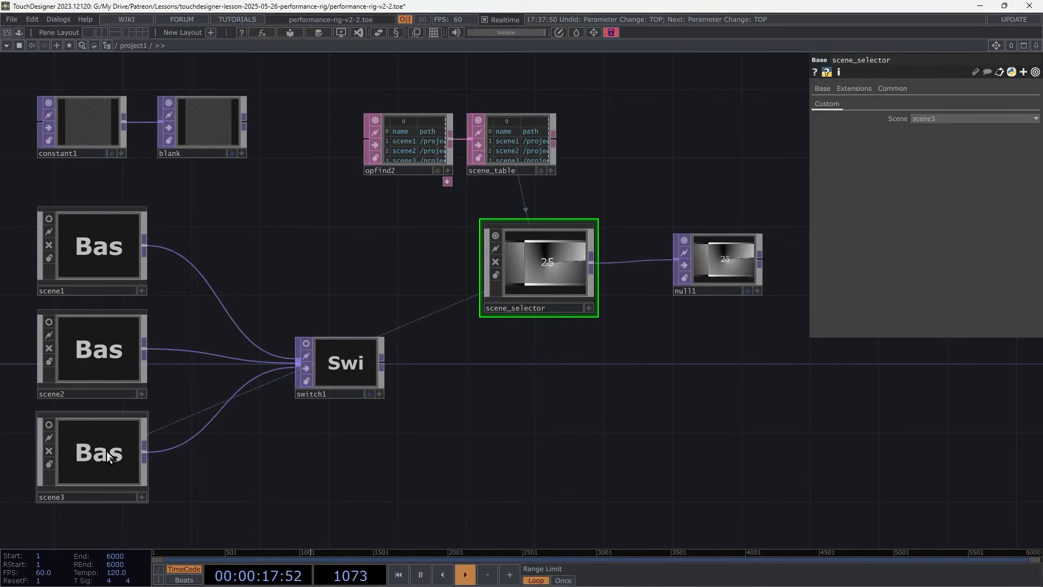
middle_click(136, 481)
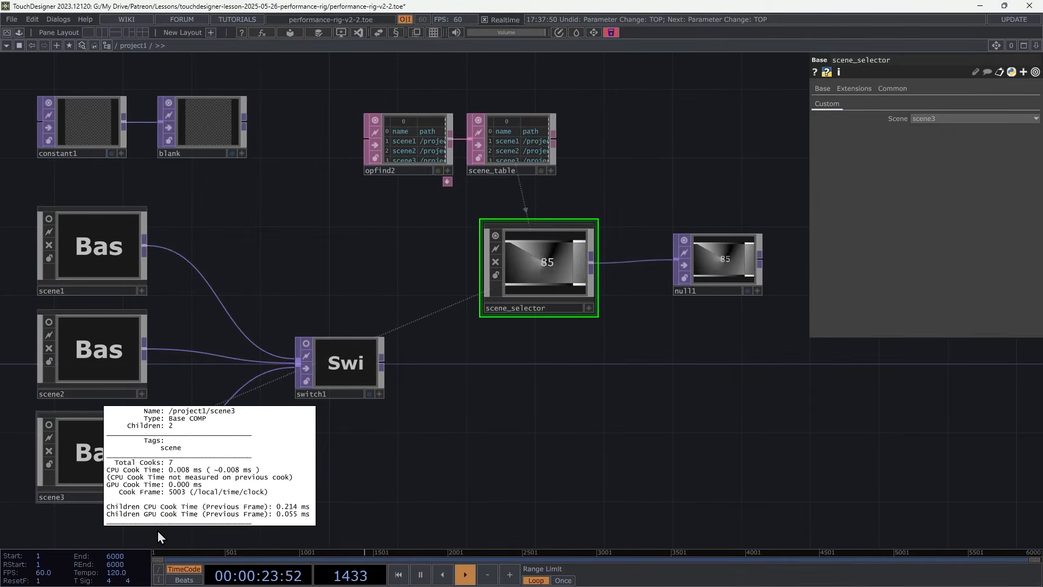
middle_click(97, 346)
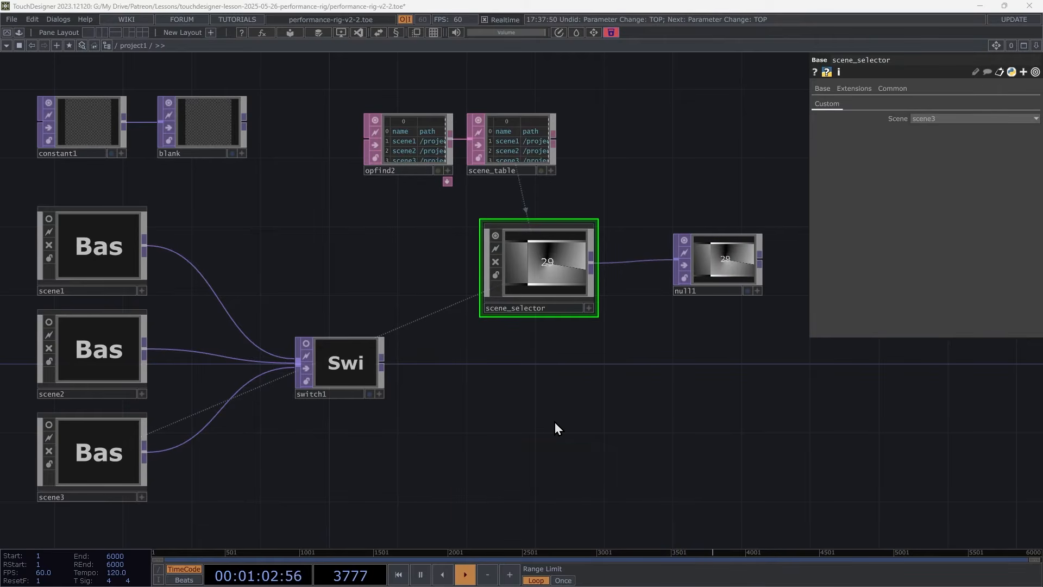
Preview switch1 while sliding its Index to about 0.31 to blend between scenes.
click(308, 345)
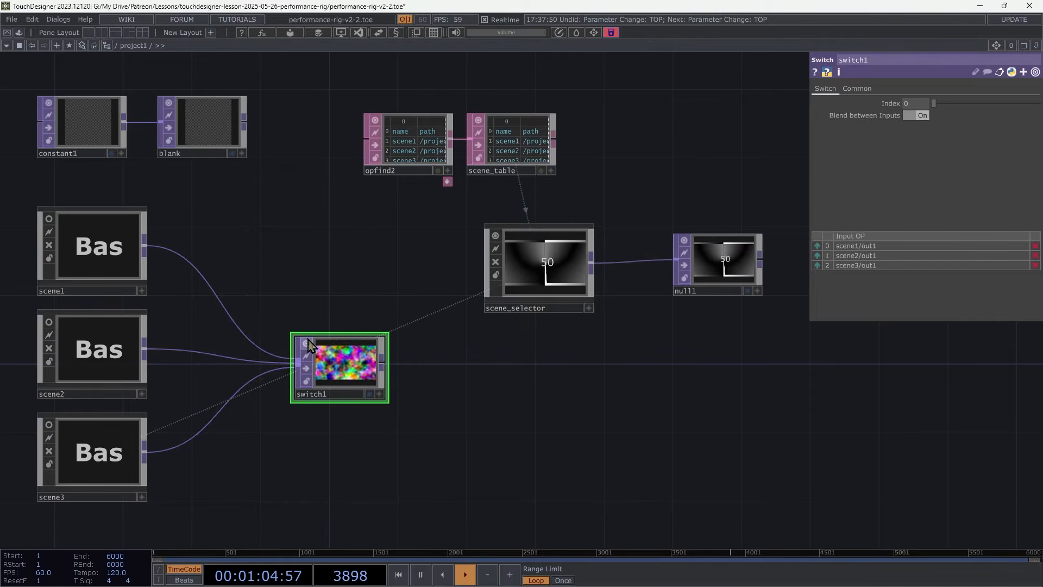
drag(937, 103, 842, 148)
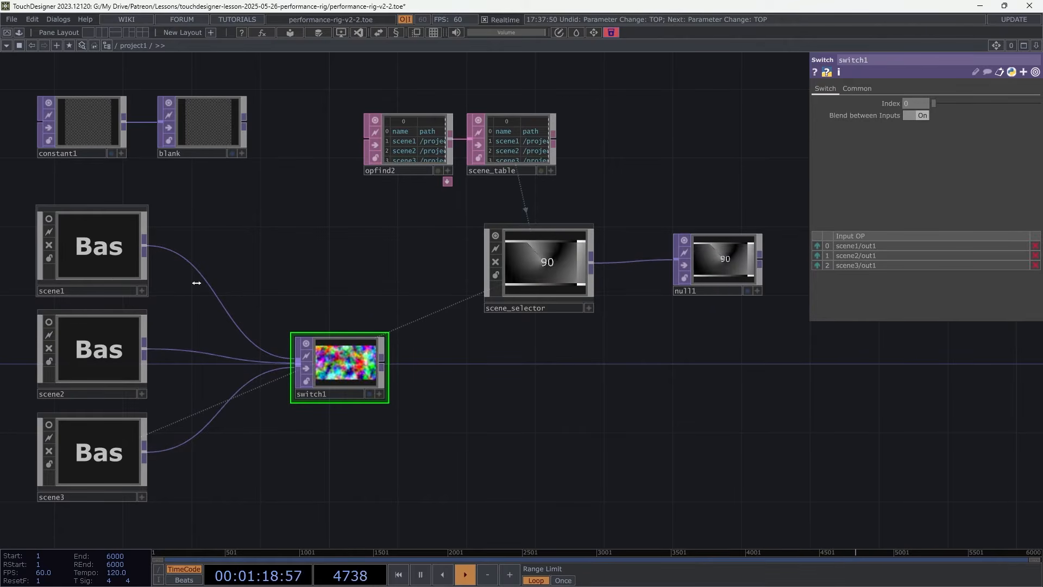
click(106, 261)
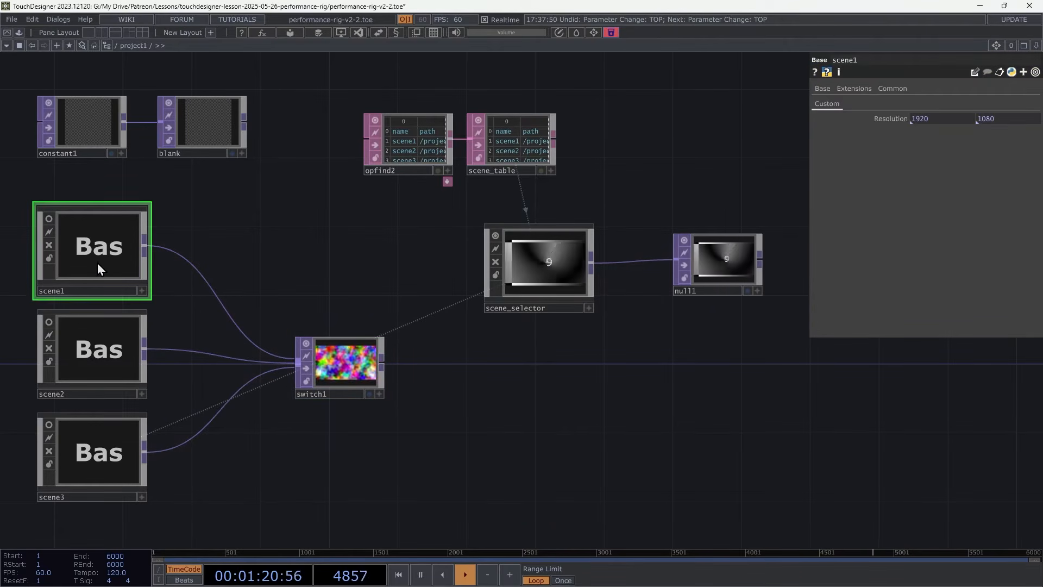
click(104, 443)
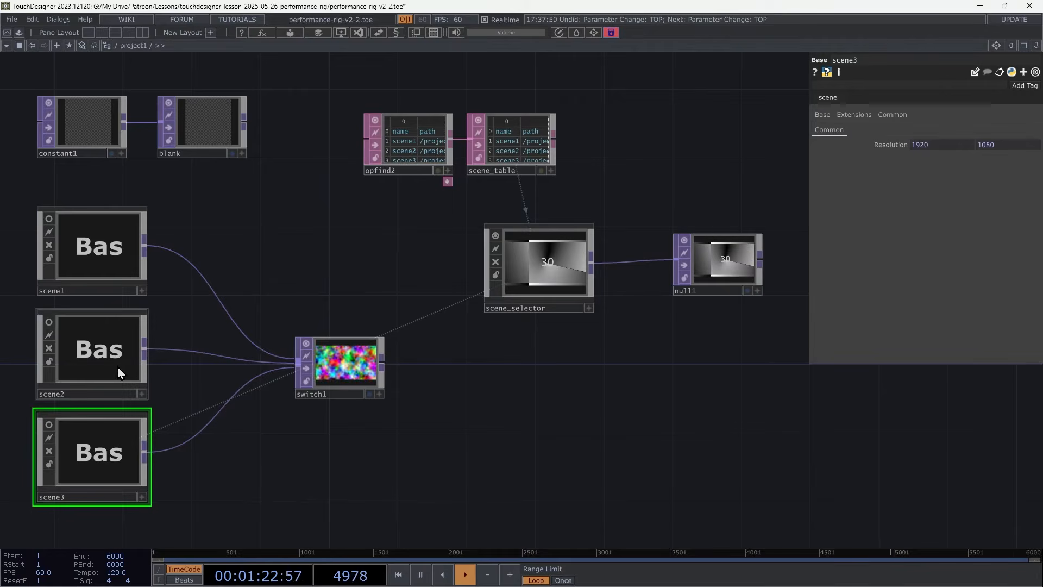
click(347, 365)
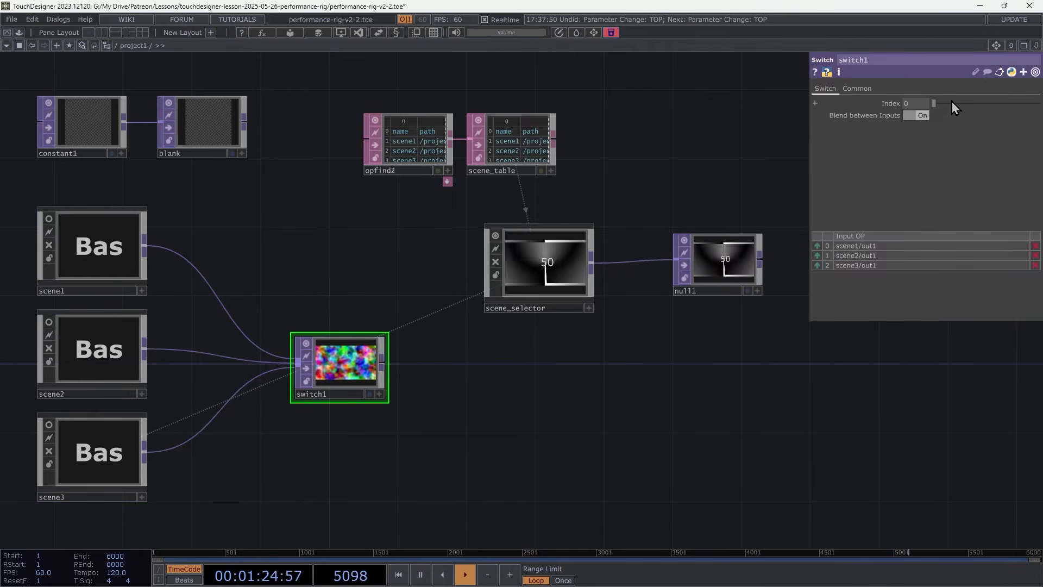
mouse_move(934, 103)
mouse_down()
mouse_move(979, 106)
mouse_move(918, 108)
mouse_up()
click(919, 115)
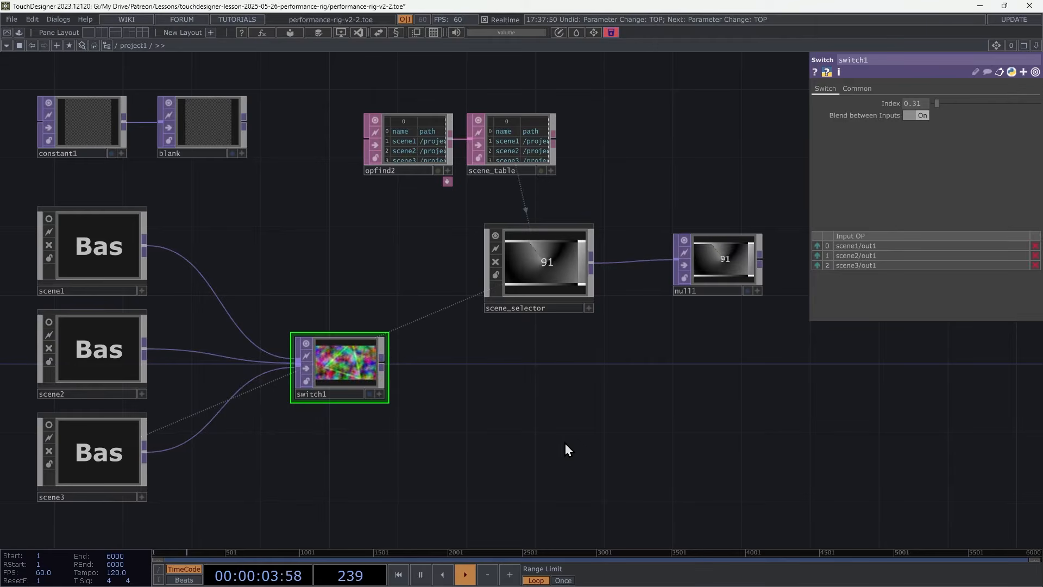
click(306, 344)
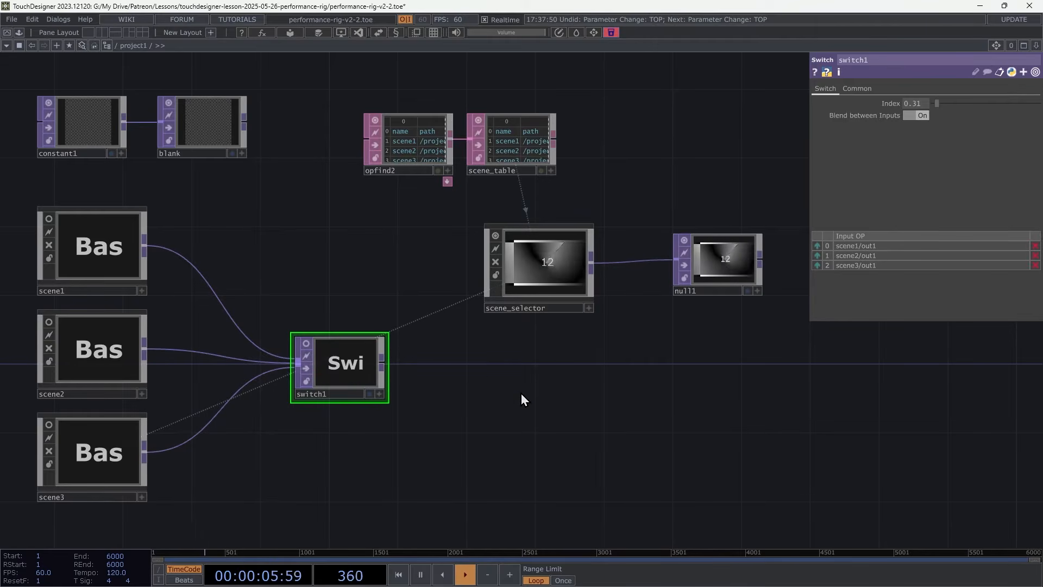
Copy scene_selector together with null1 and paste the duplicate pair below them.
click(556, 263)
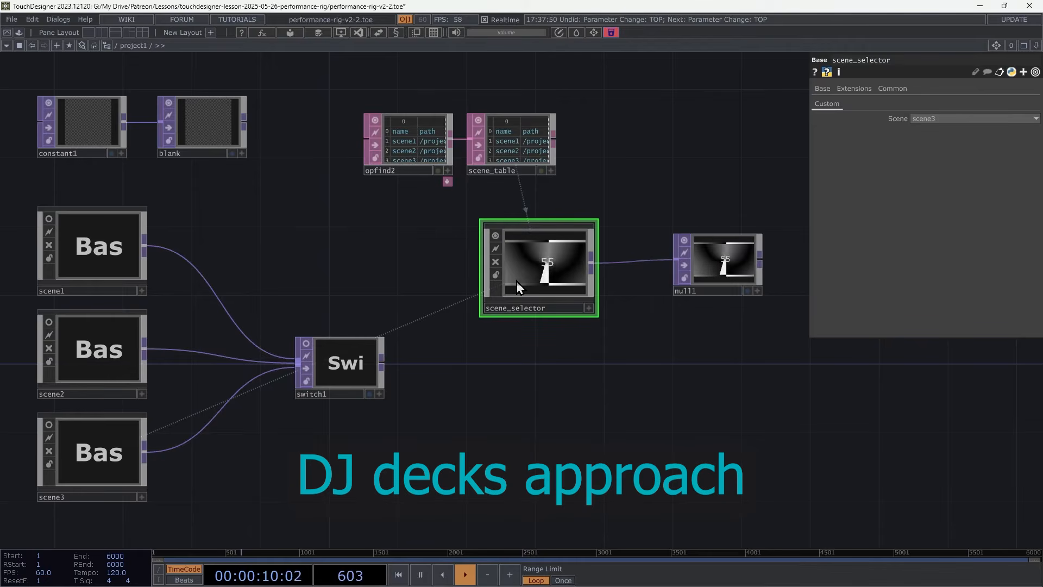
drag(441, 263, 469, 284)
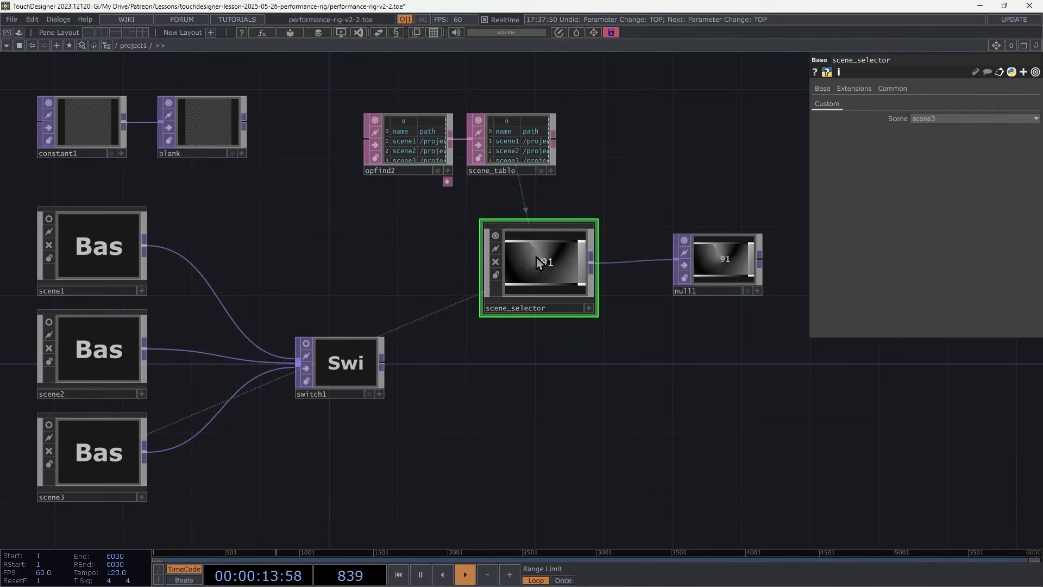
drag(444, 251, 756, 309)
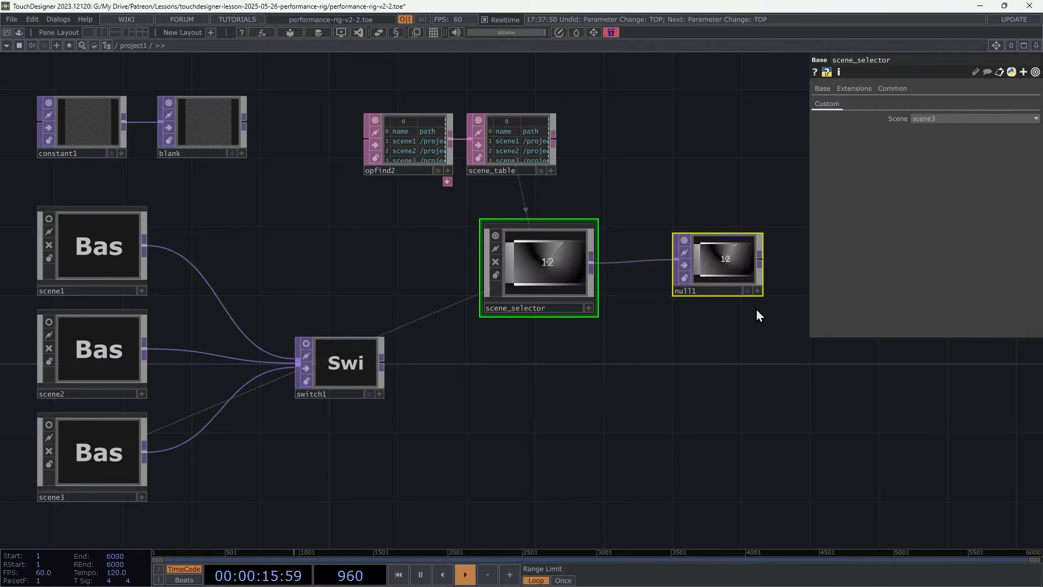
key(ctrl+c)
key(ctrl+v)
click(744, 325)
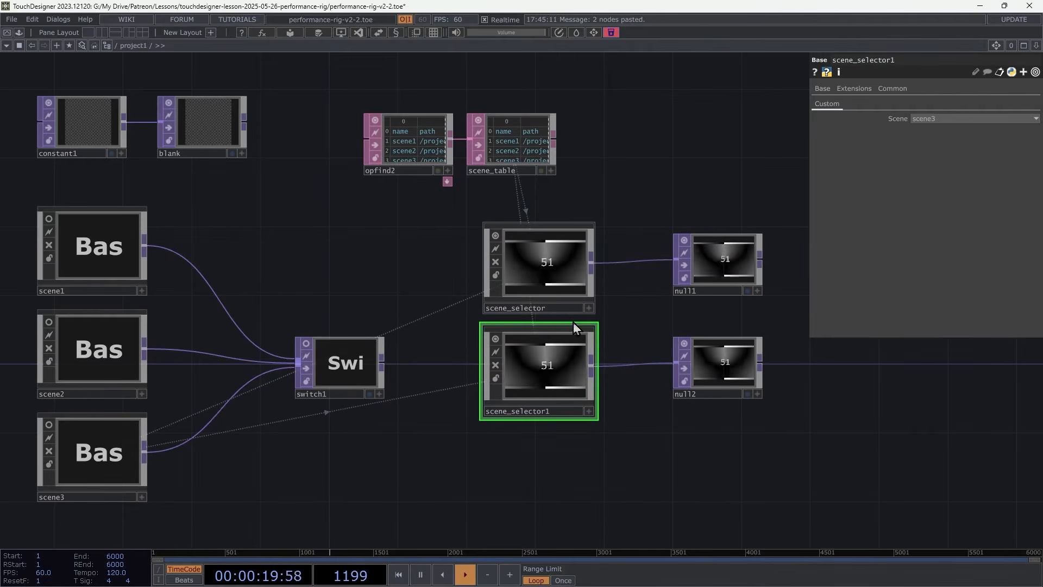
Make scene_selector1 a clone by setting its Clone Master to scene_selector.
click(890, 89)
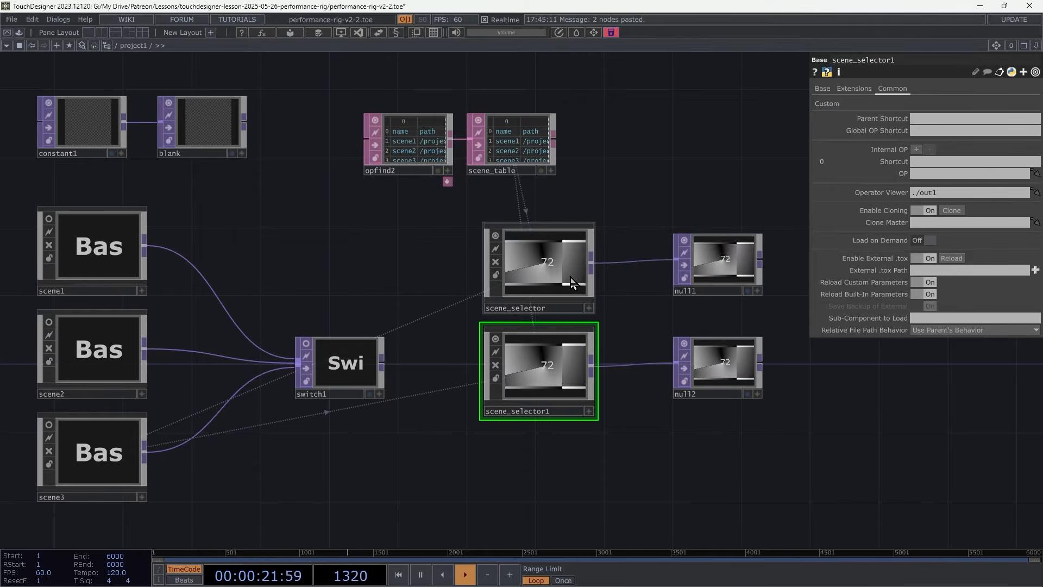
drag(576, 275, 956, 222)
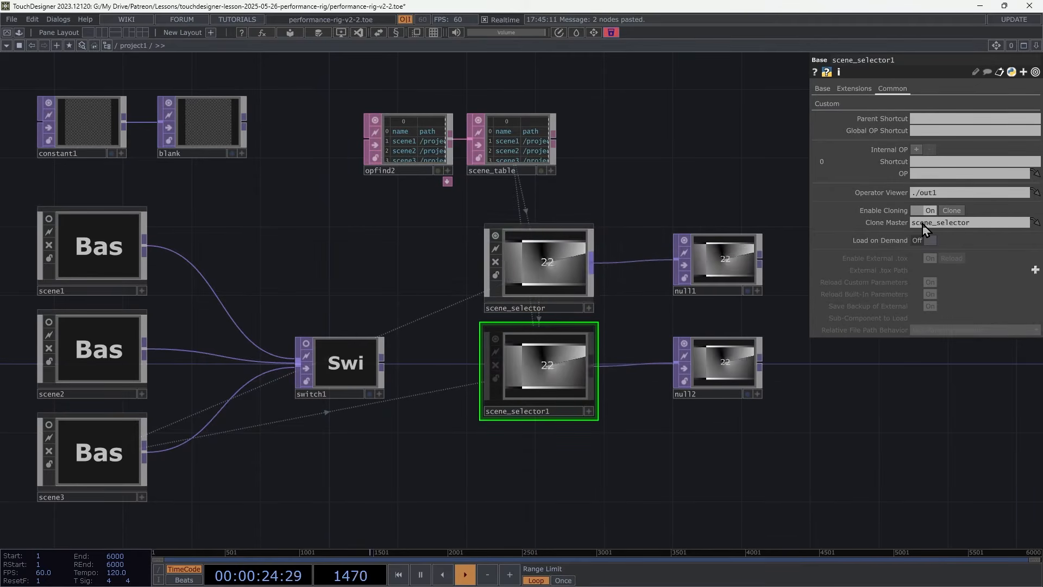
click(533, 242)
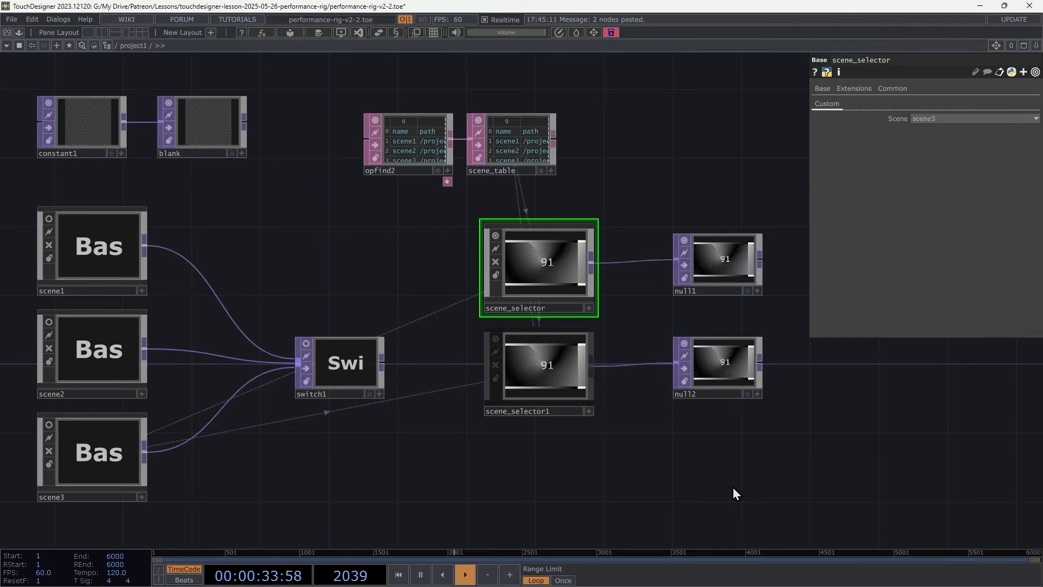
Move scene_selector1 and null2 further down below the original pair.
drag(755, 491, 482, 324)
drag(533, 373, 547, 409)
click(547, 409)
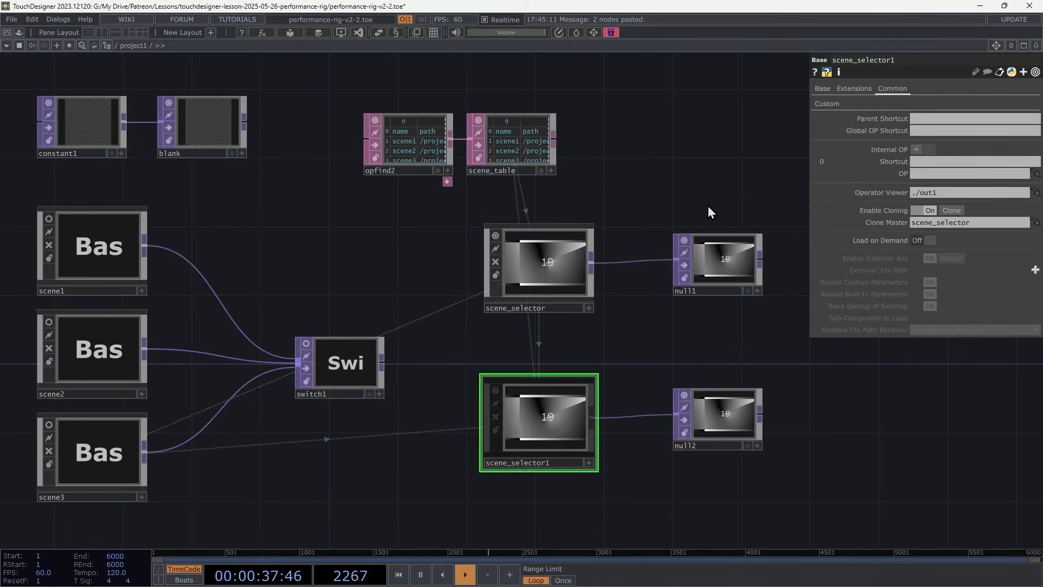
Set scene_selector1's Scene parameter to scene1.
click(827, 103)
click(942, 118)
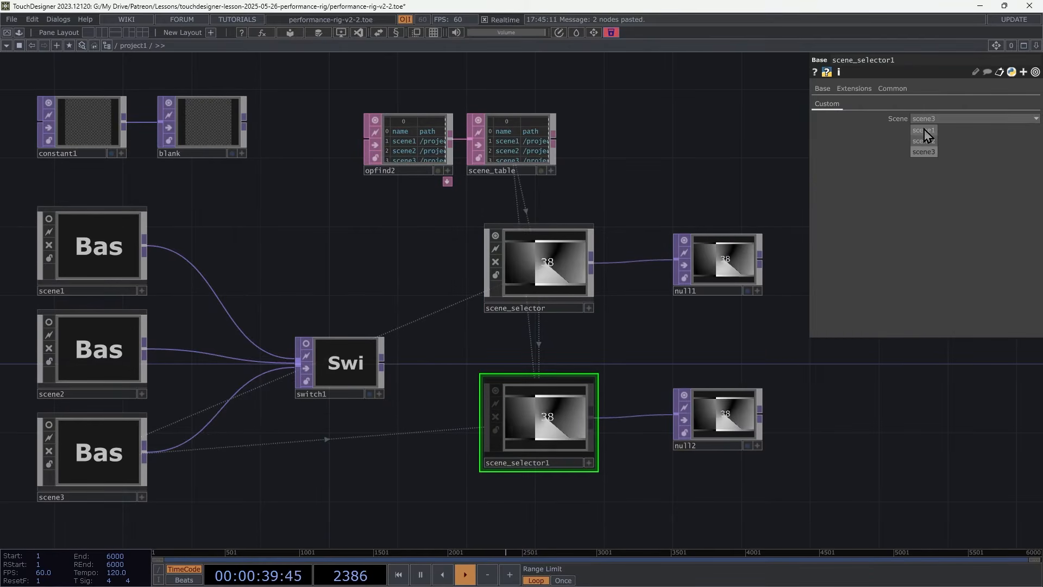
click(923, 130)
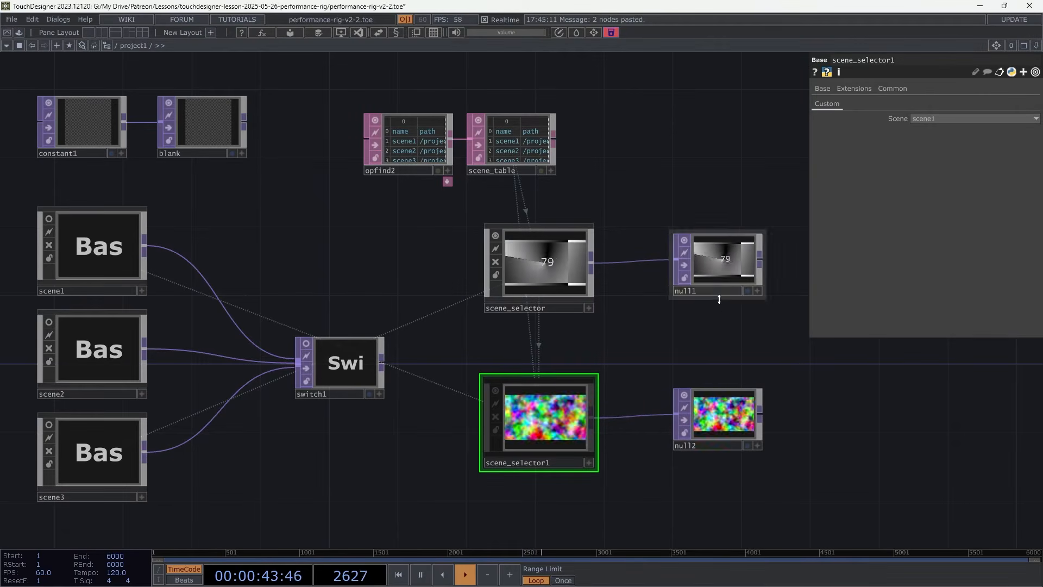
Add a Switch TOP to the right of the two nulls.
drag(775, 389, 645, 387)
key(Tab)
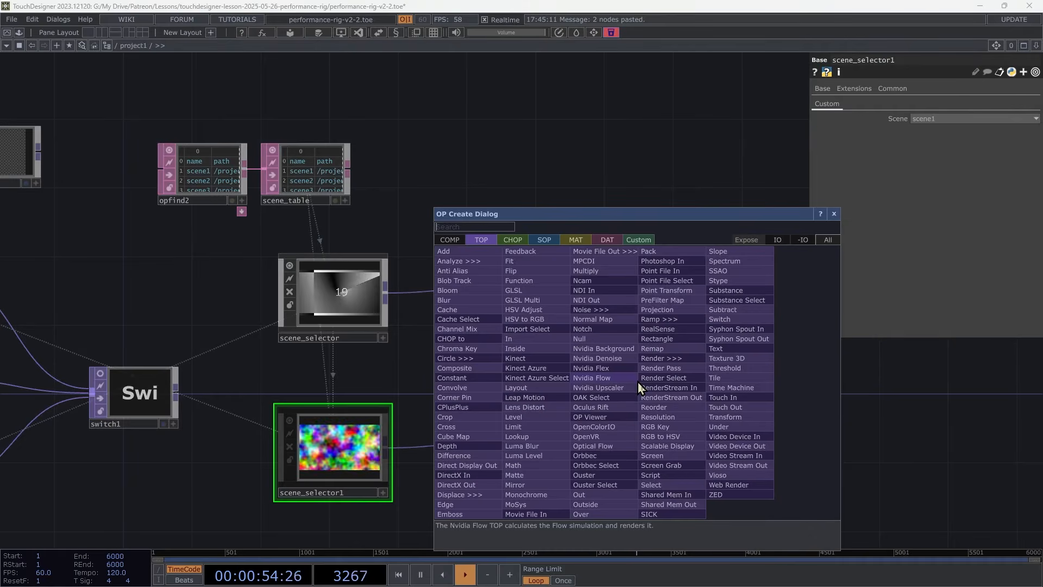
text(sw)
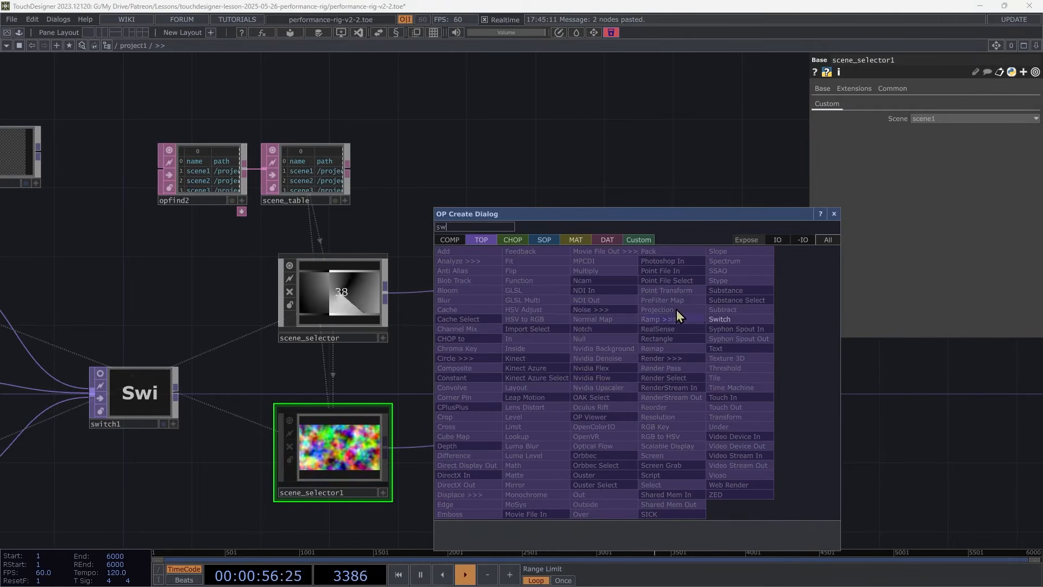
click(721, 320)
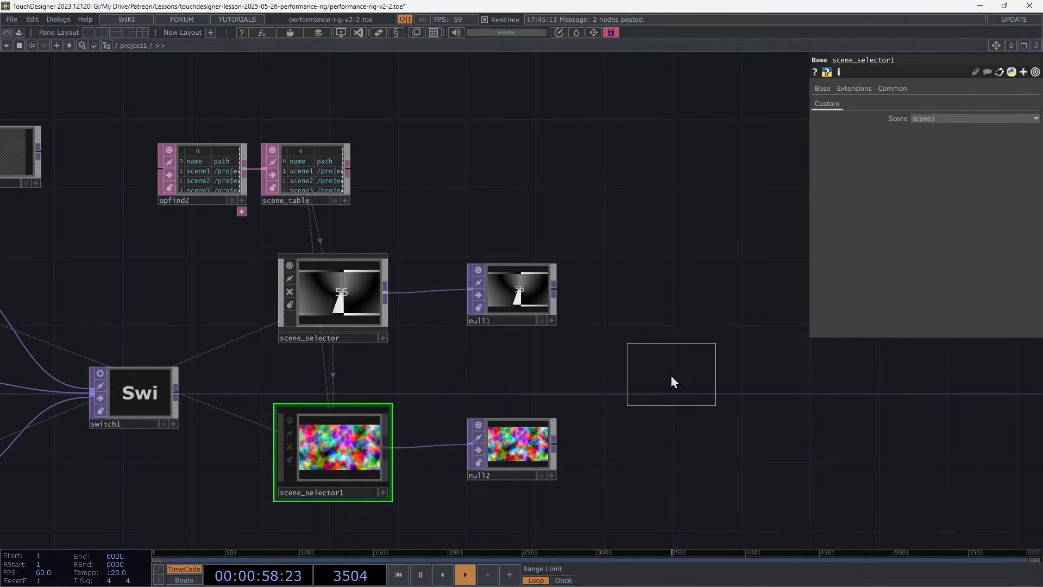
click(631, 344)
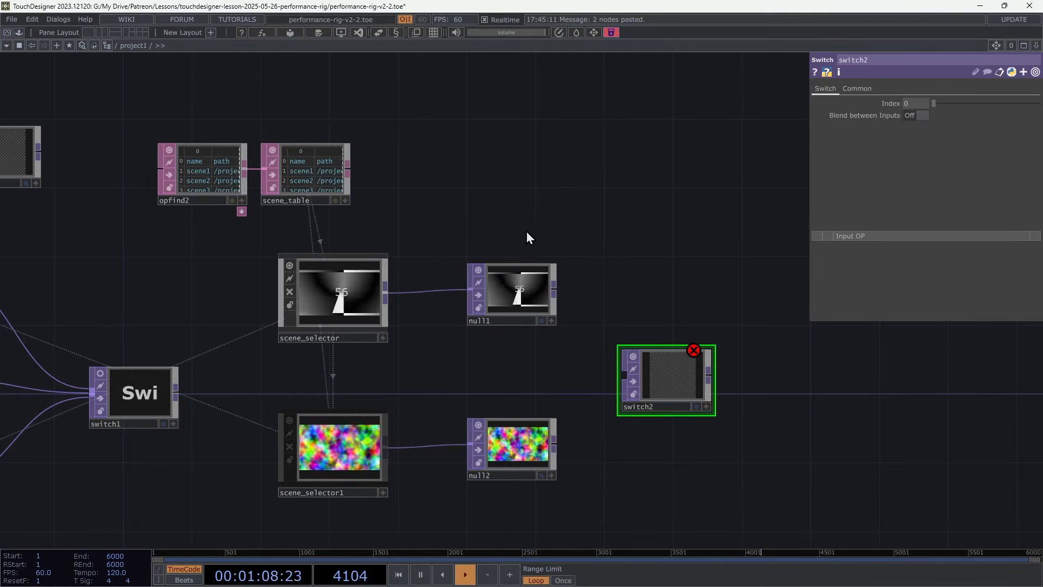
Connect null1 and null2 into switch2's inputs.
right_drag(539, 210, 547, 524)
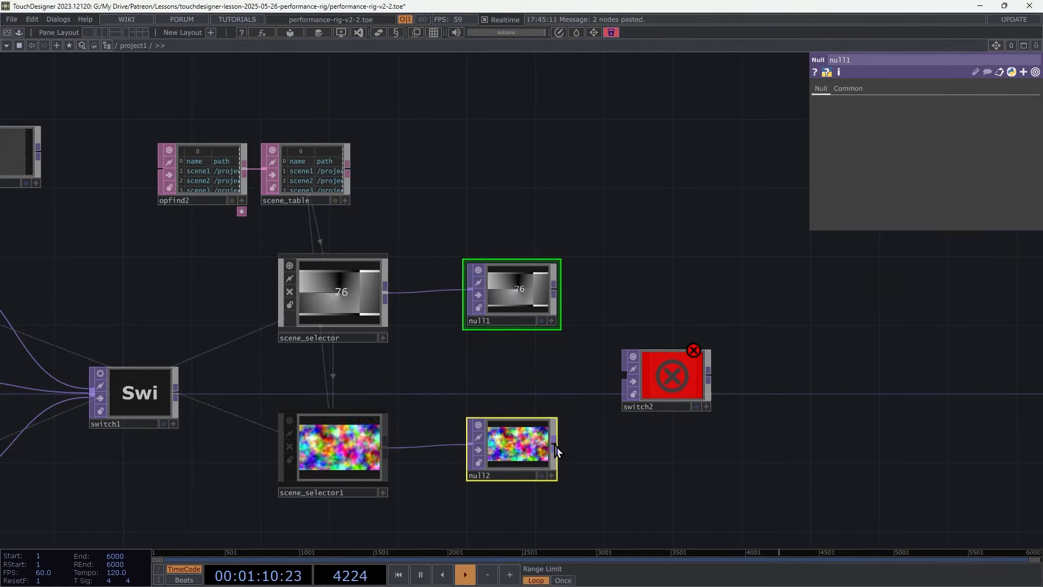
drag(554, 445, 623, 375)
click(675, 379)
Turn on Blend between Inputs in switch2 with its Index at 0.
click(916, 116)
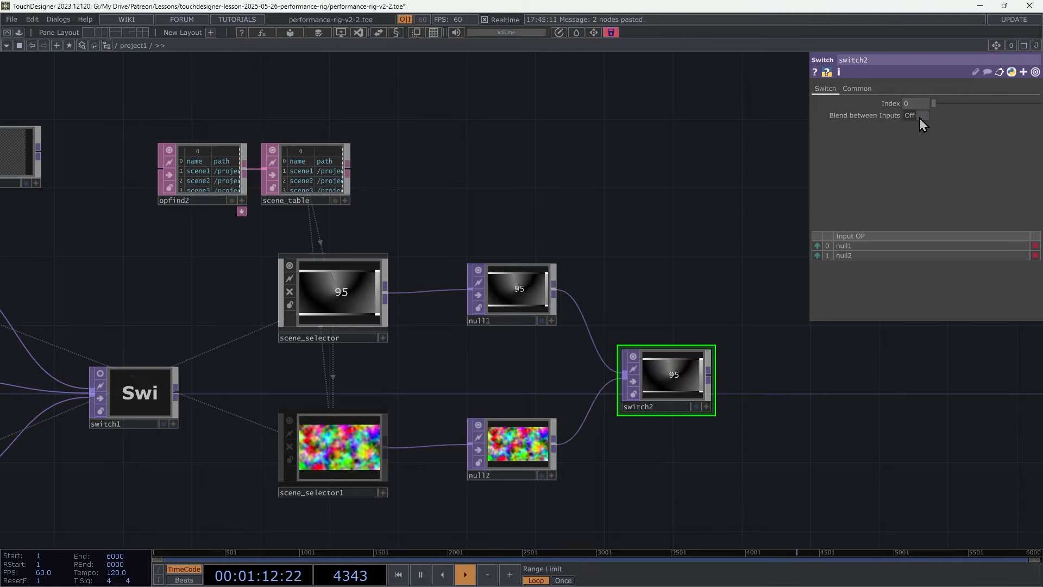
drag(937, 106, 890, 109)
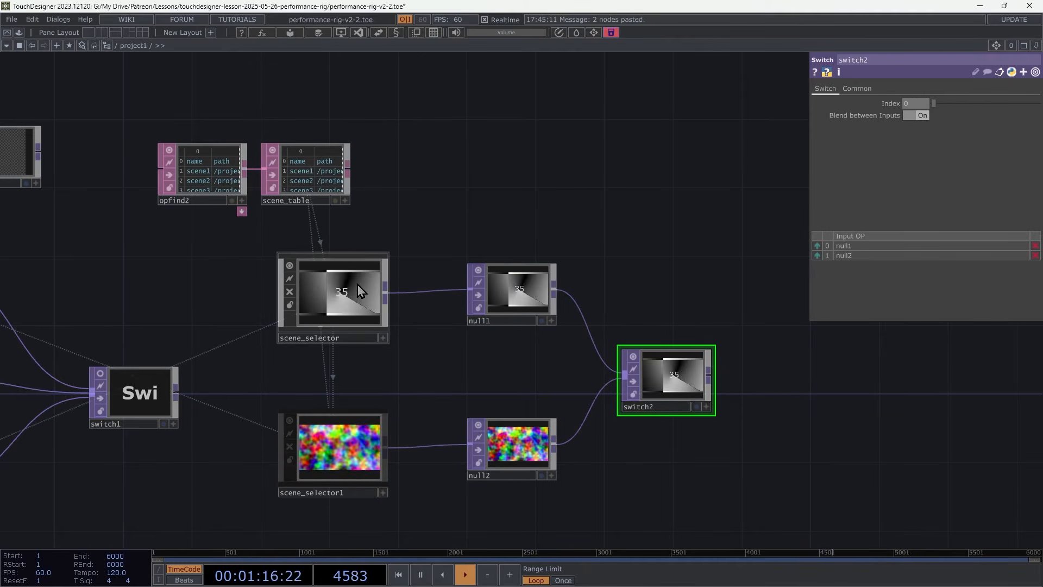
Cue scene2 on scene_selector1 by setting its Scene parameter.
click(363, 302)
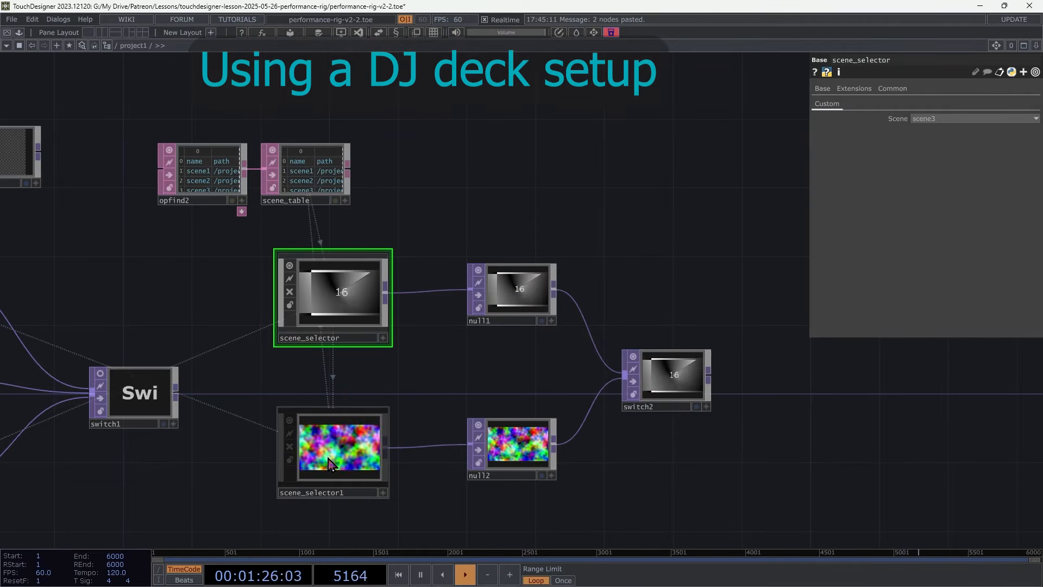
click(312, 431)
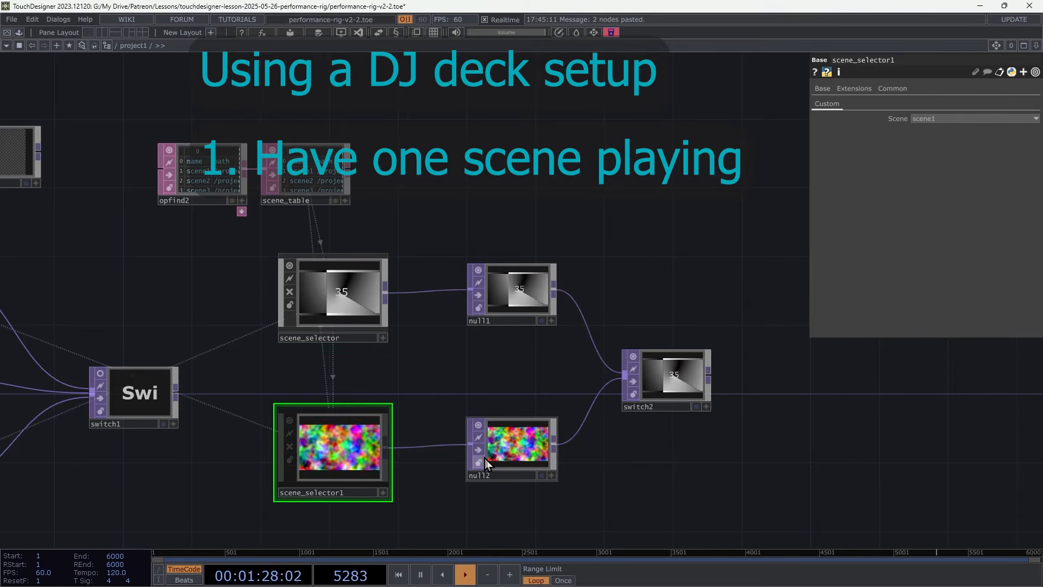
click(930, 120)
click(930, 143)
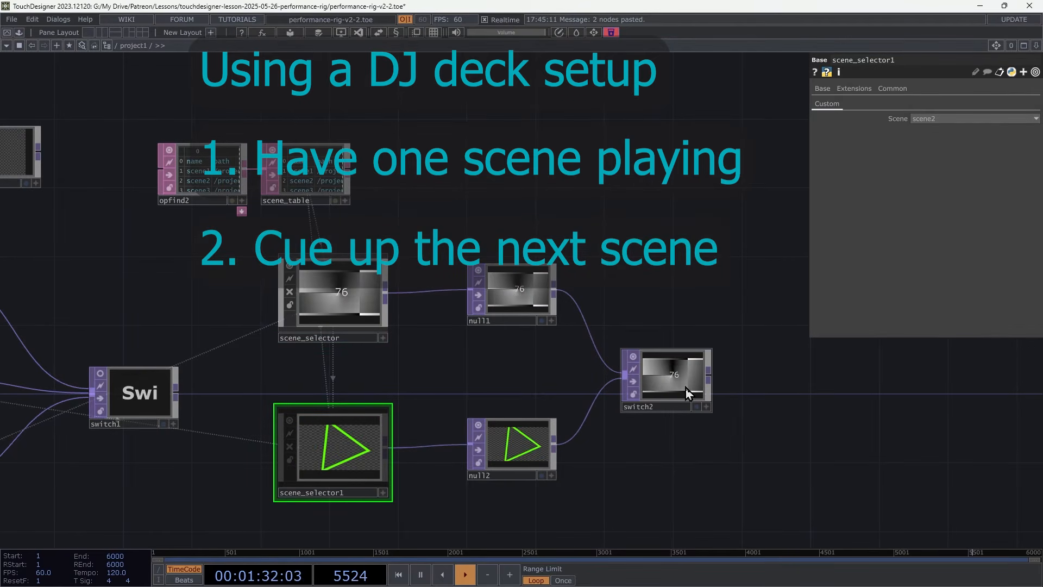
Slide switch2's Index up to crossfade to the second deck.
click(706, 348)
drag(933, 103, 944, 105)
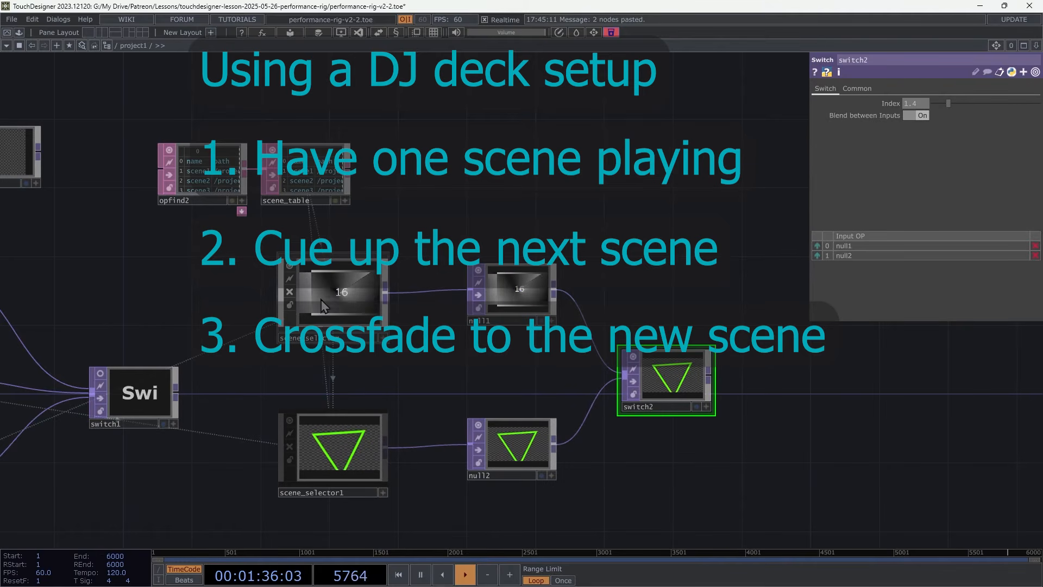
Set scene_selector's Scene parameter to scene1.
click(334, 296)
click(937, 118)
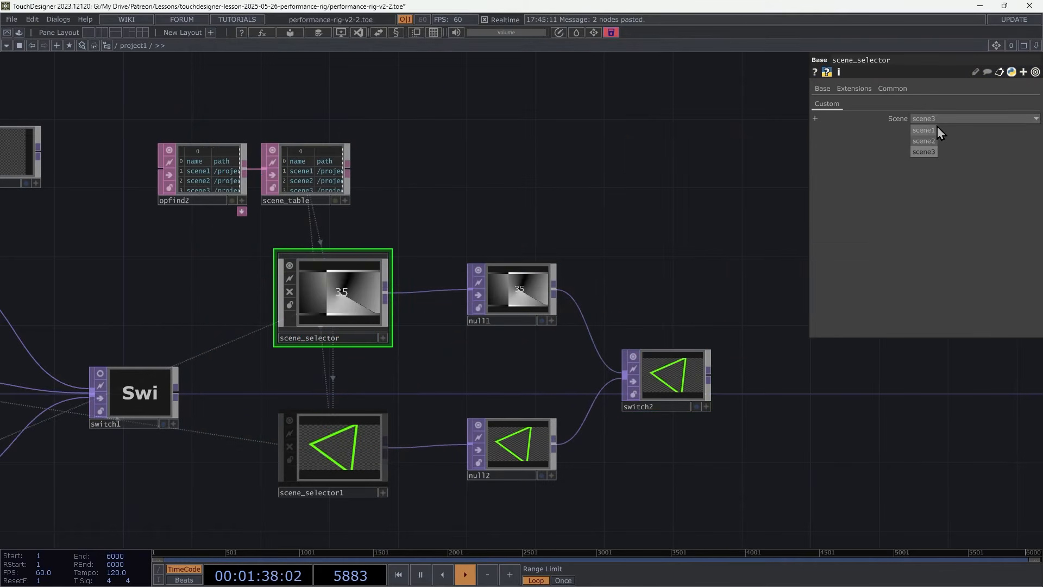
click(929, 130)
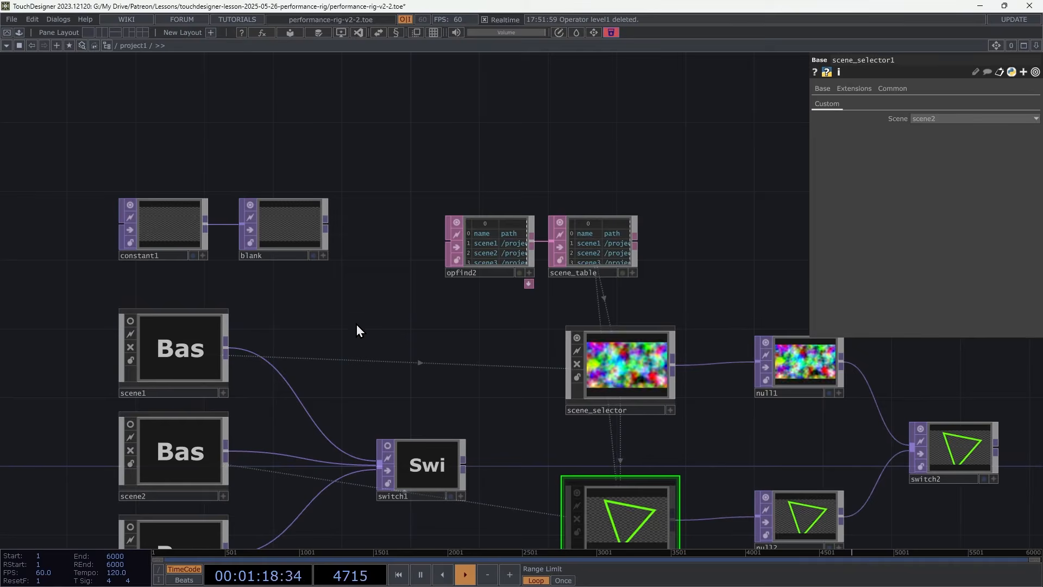
Insert a Level TOP after scene1 and set its Opacity to 0.
key(Tab)
click(240, 361)
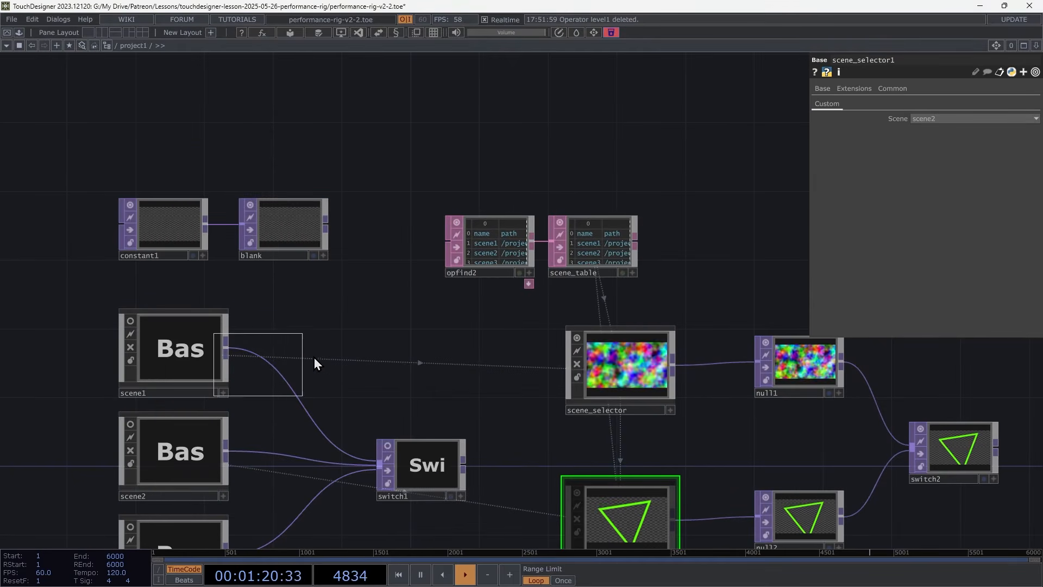
click(296, 347)
click(244, 357)
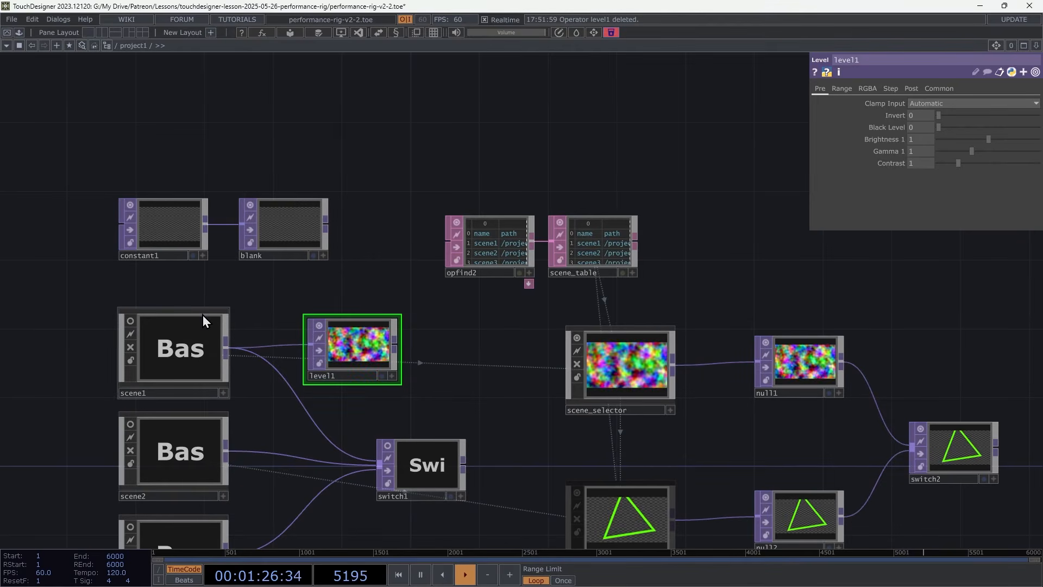
click(913, 88)
drag(1037, 116, 929, 121)
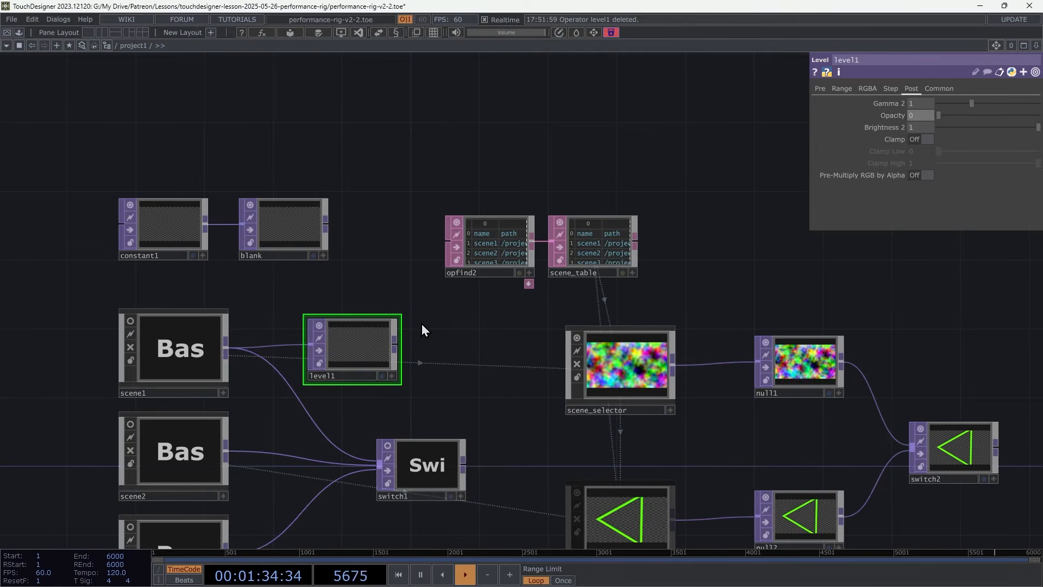
Inspect level1's operator info and the constant1 and blank nodes, and delete level1.
middle_drag(359, 337, 464, 317)
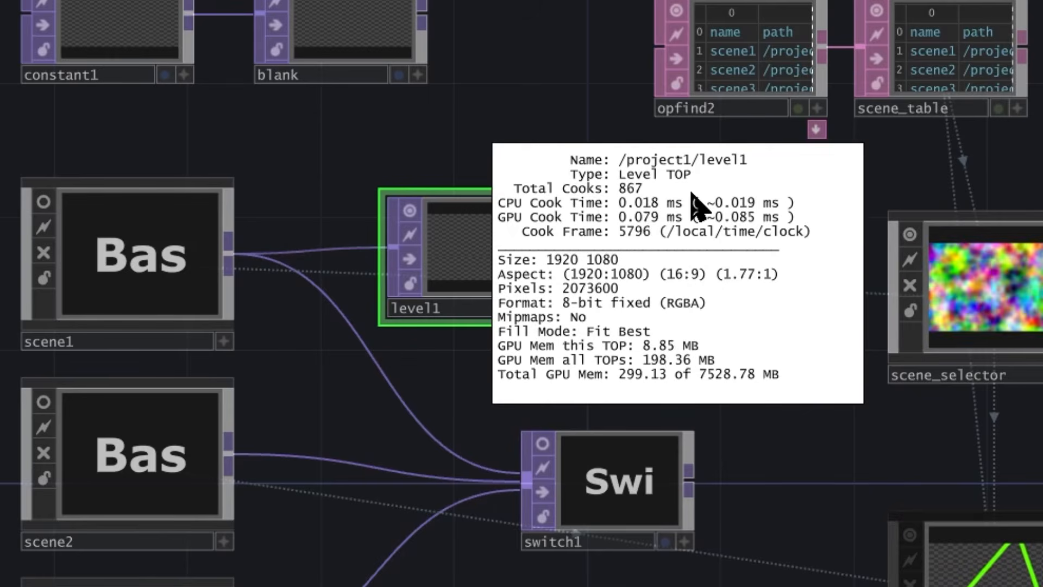
middle_drag(698, 206, 641, 278)
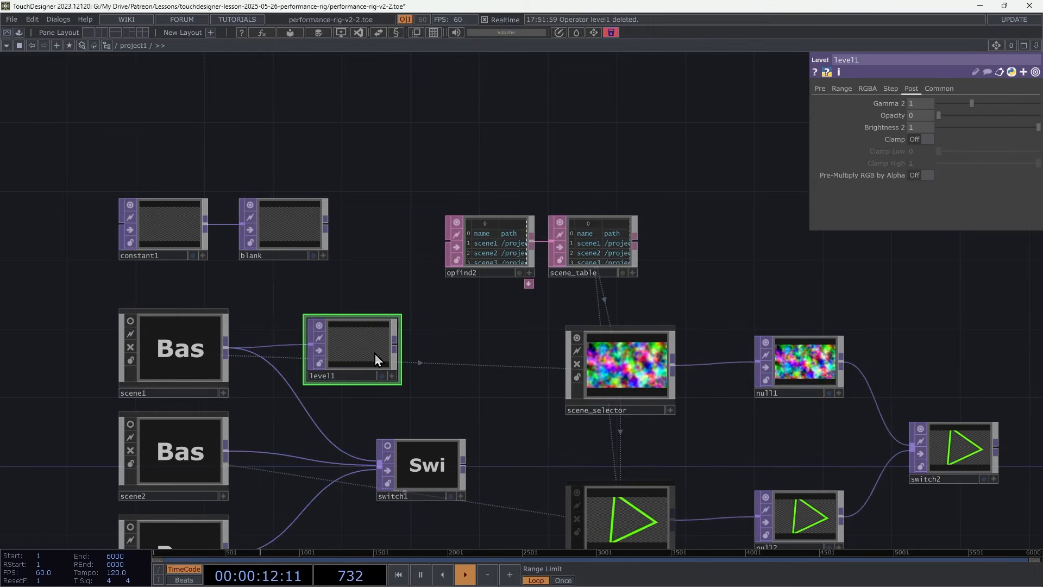
click(169, 227)
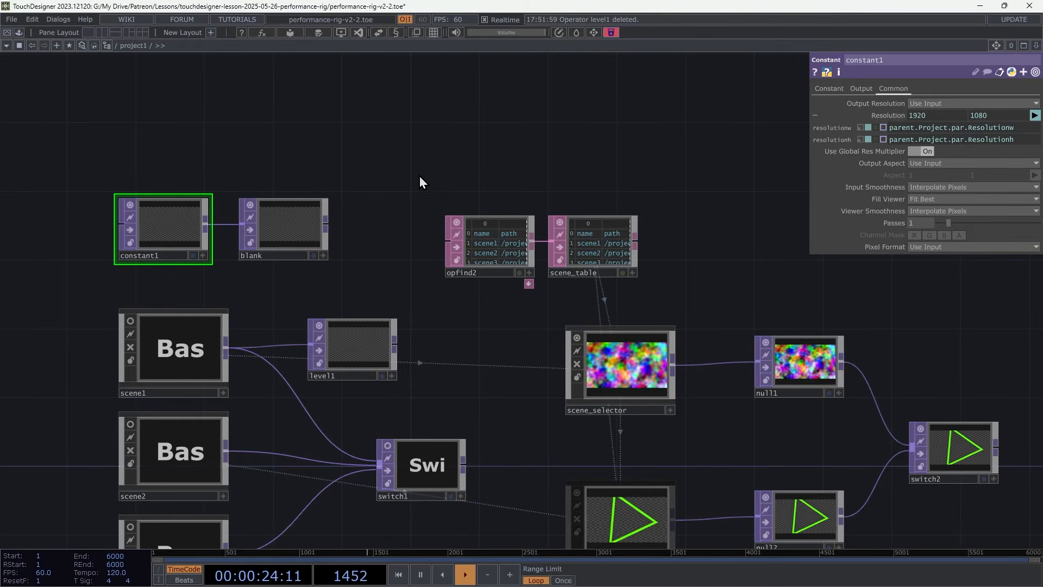
click(312, 223)
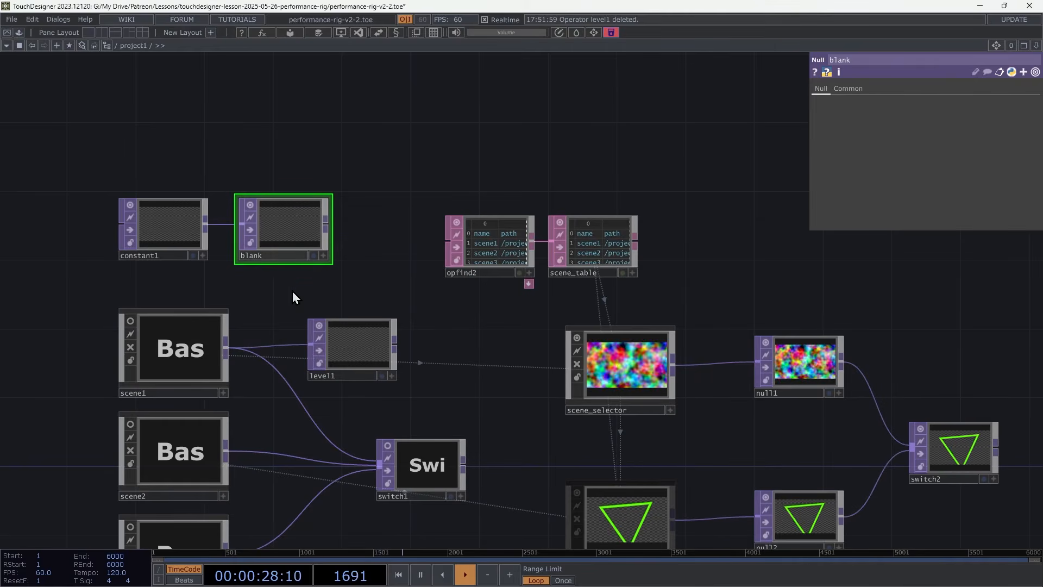
click(375, 352)
key(Delete)
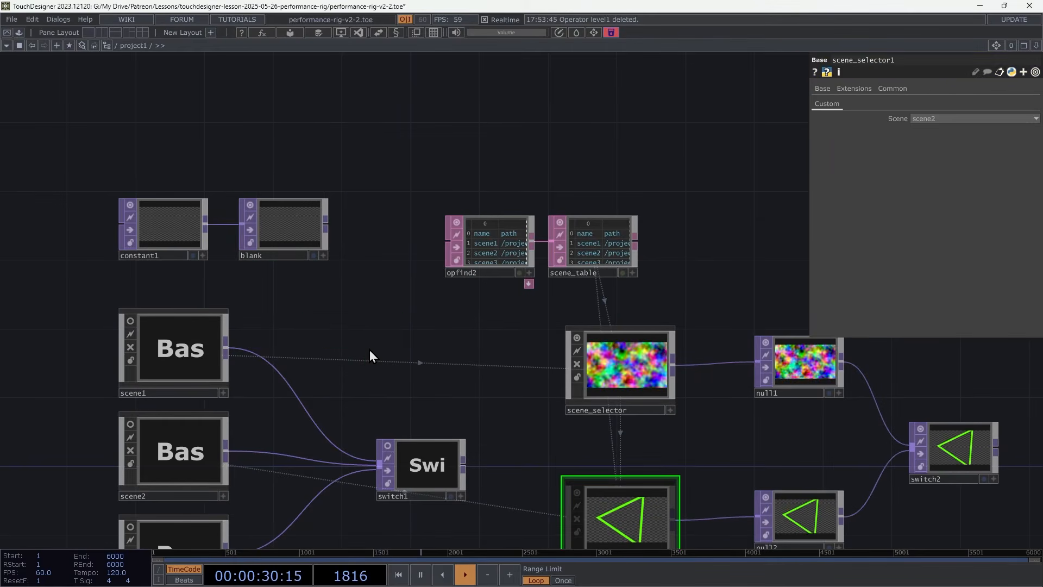
Set switch1's Index to 0.
click(428, 471)
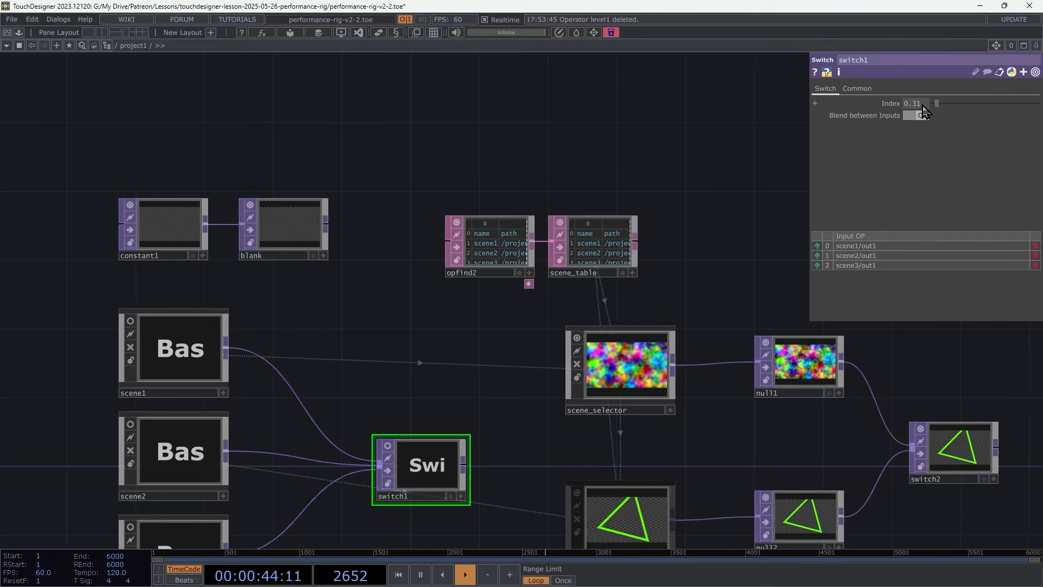
drag(922, 104, 902, 107)
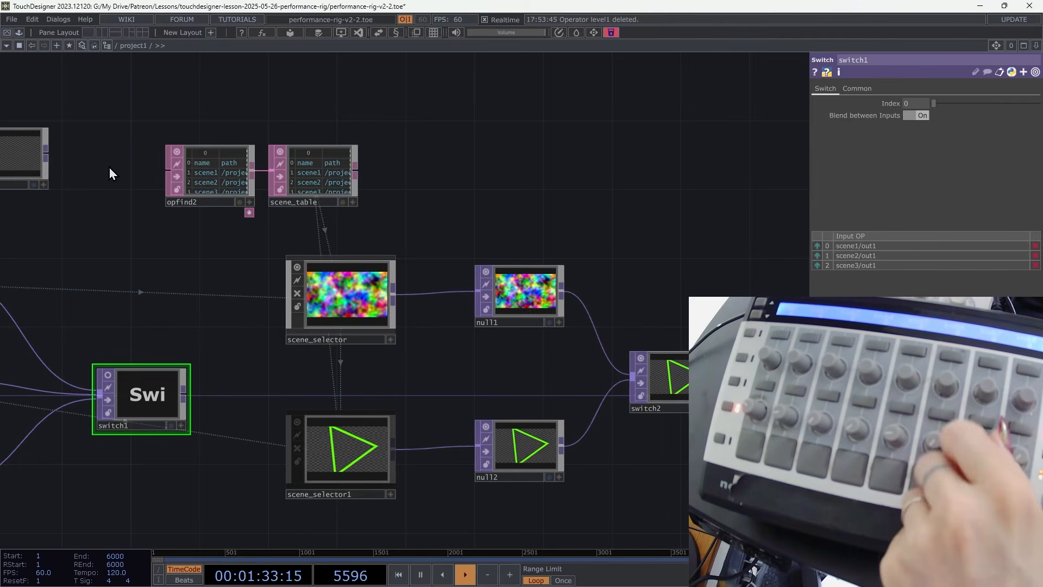
Create a MIDI device mapping using ReMOTE ZeRO SL as both In Device and Out Device.
click(58, 19)
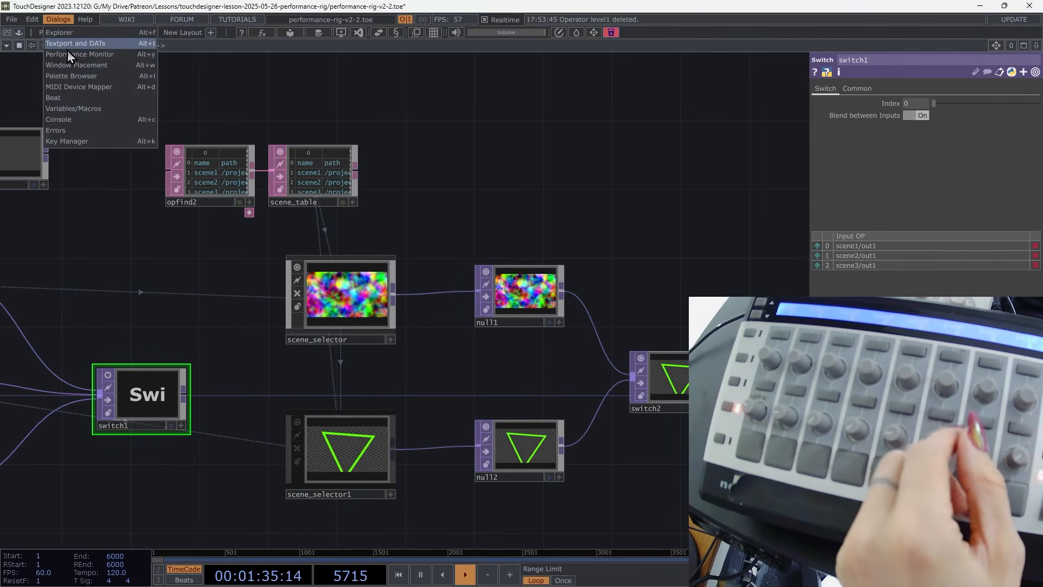
click(78, 86)
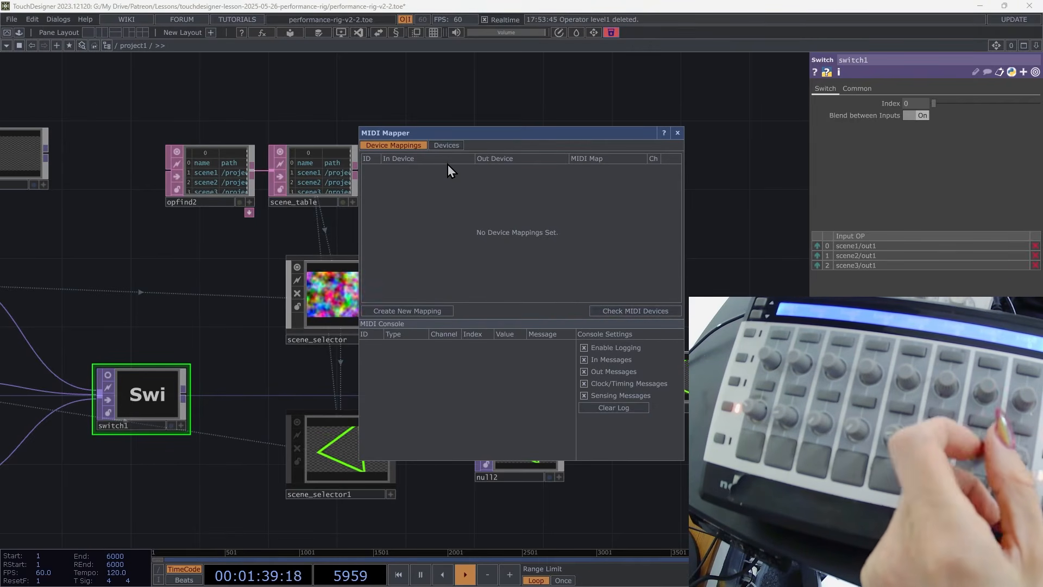
click(429, 314)
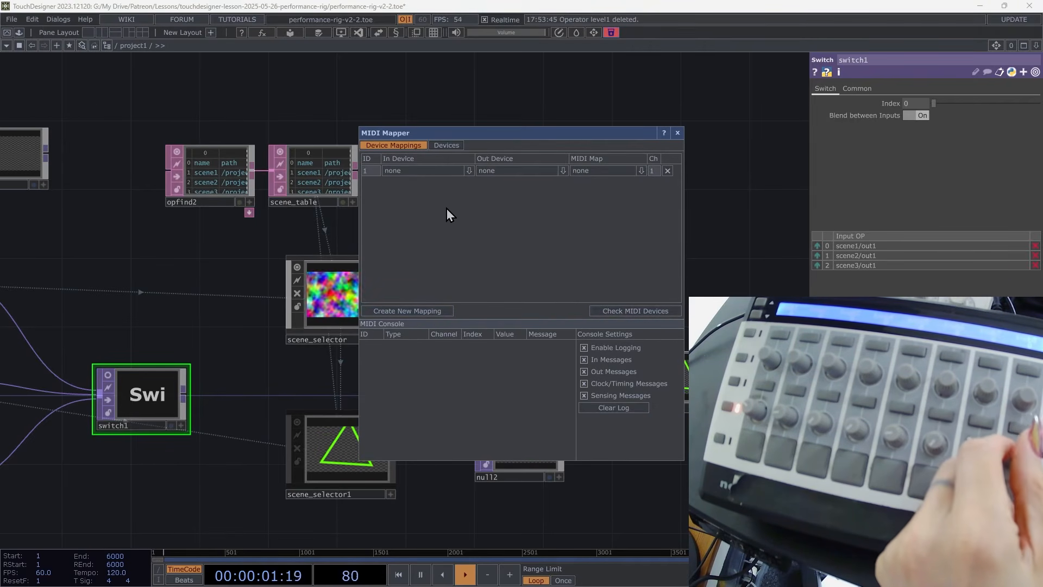
click(468, 171)
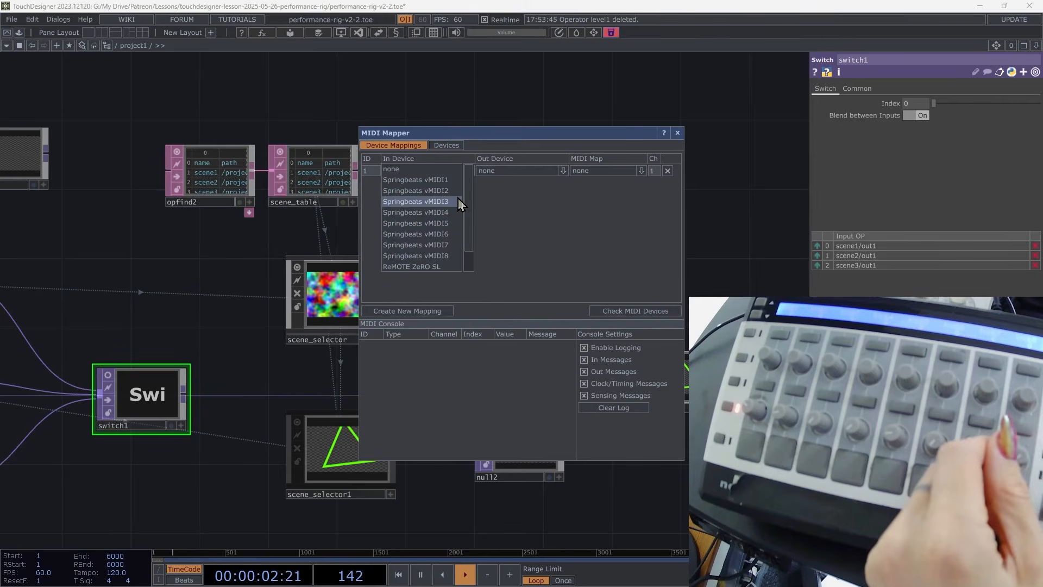
click(447, 266)
click(563, 171)
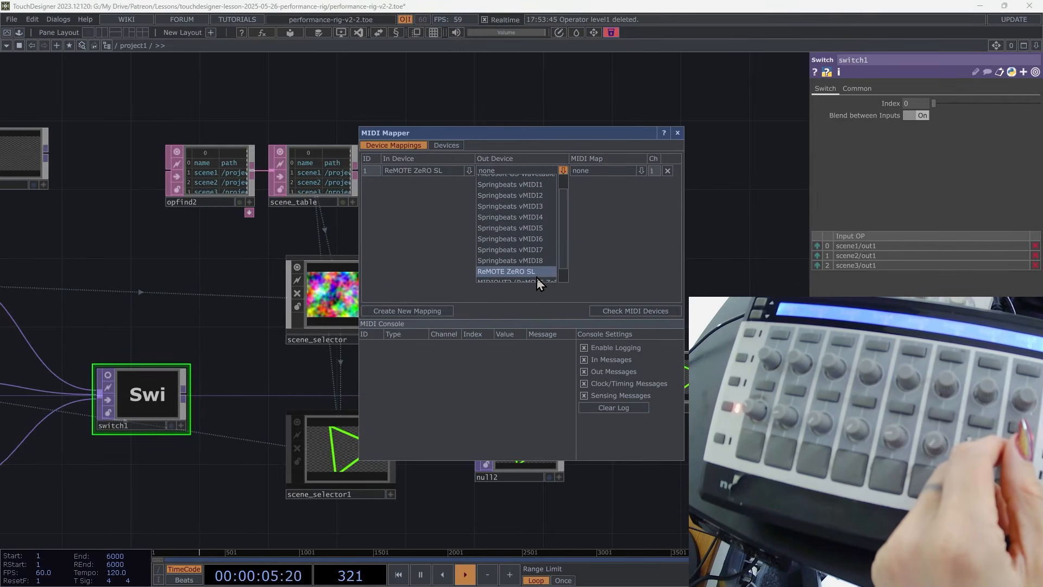
click(536, 274)
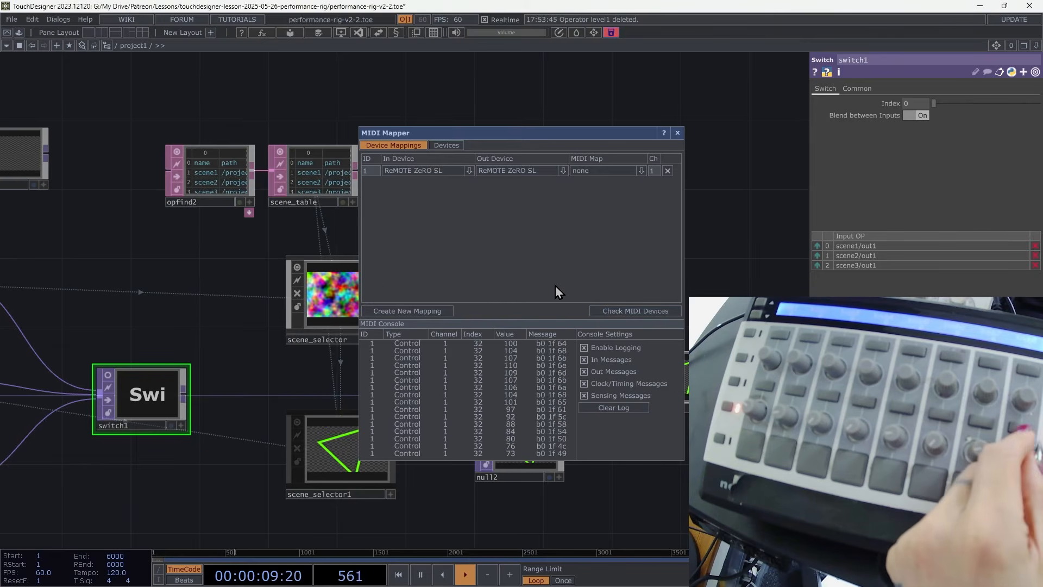
click(677, 133)
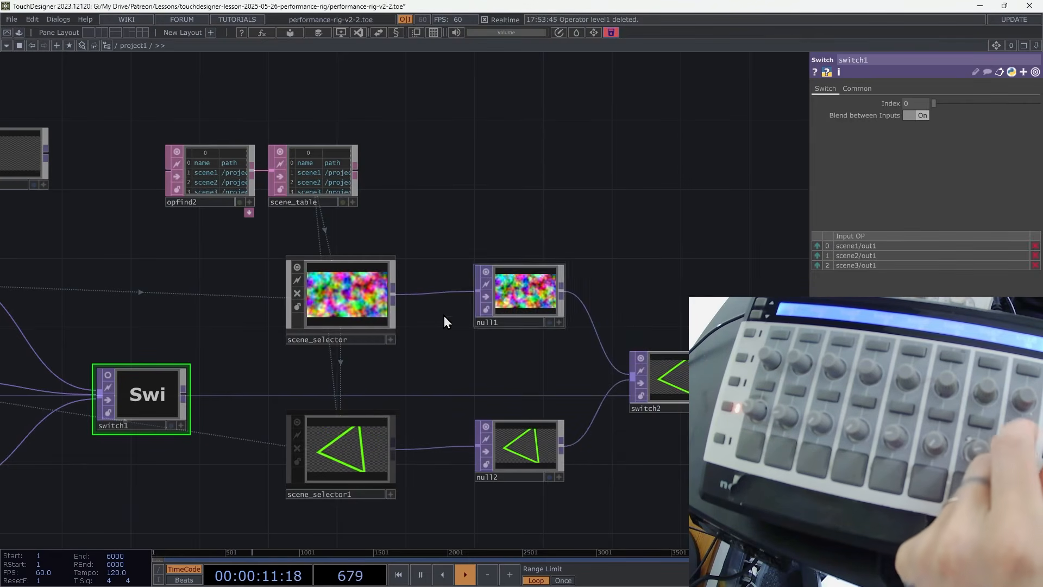
Open the midiMapper component and assign switch2's Index parameter to a controller knob.
click(681, 376)
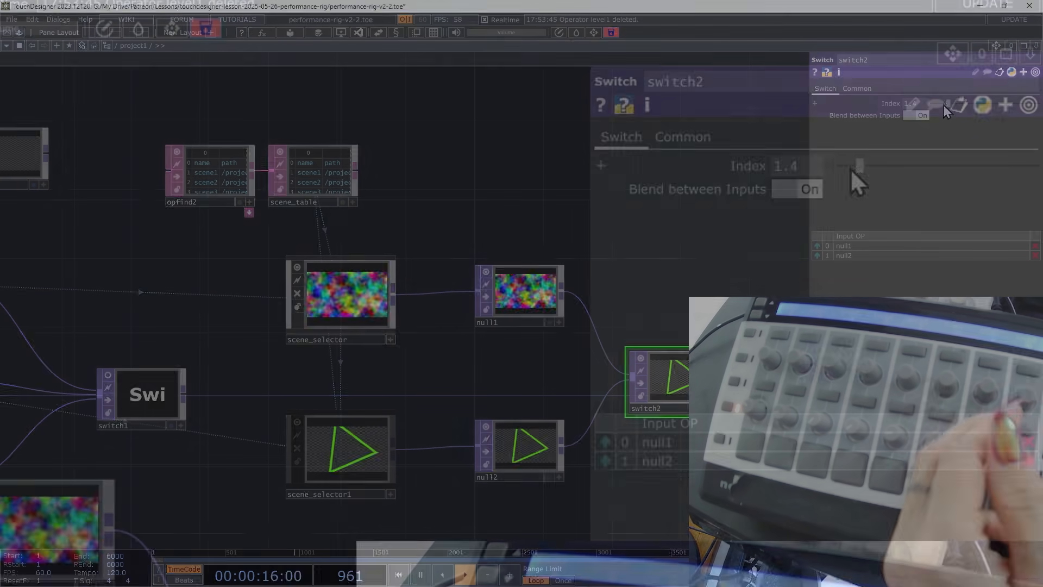
drag(943, 104, 940, 104)
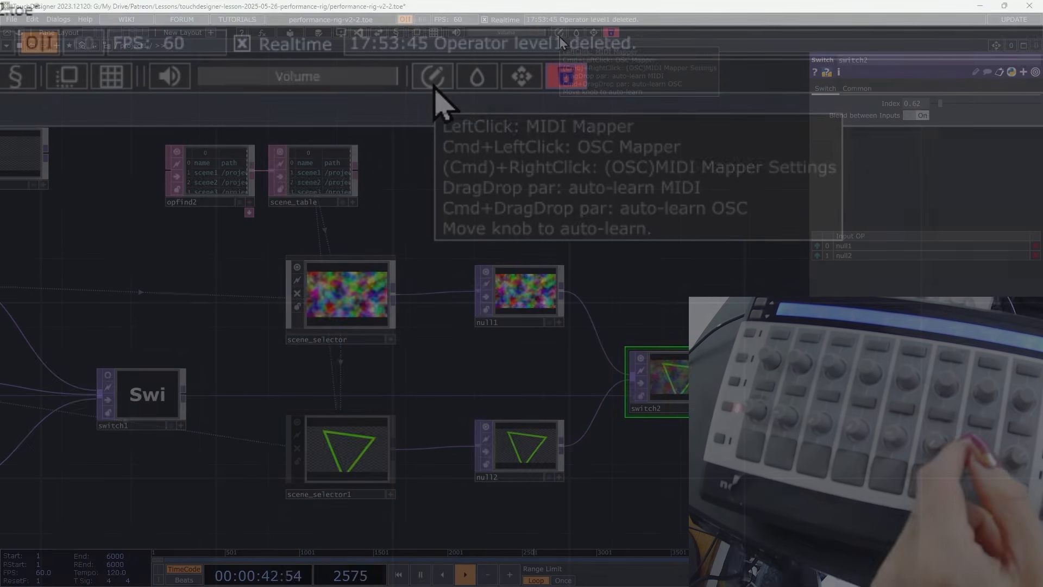
click(442, 78)
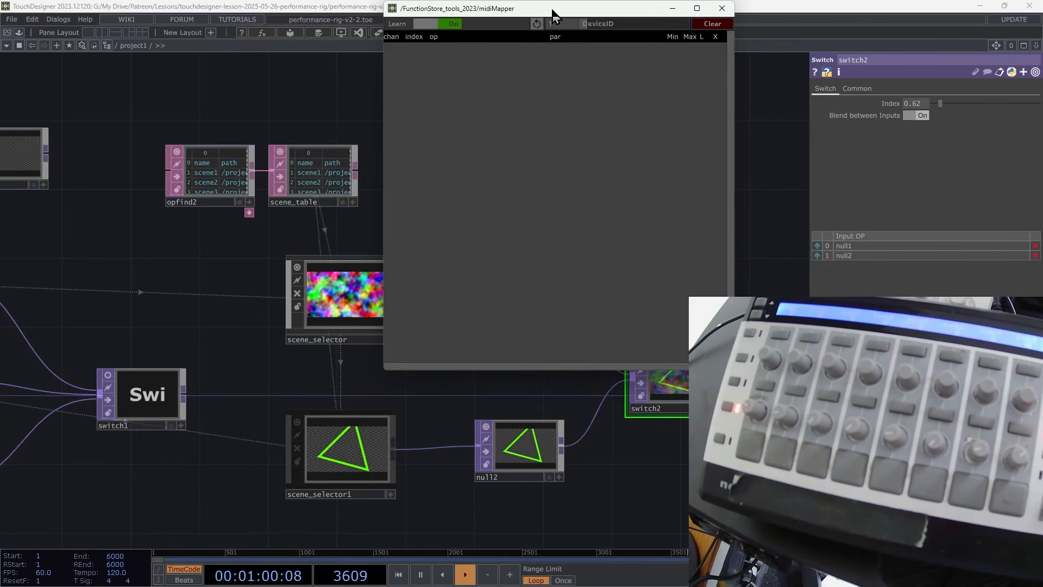
drag(552, 14, 545, 95)
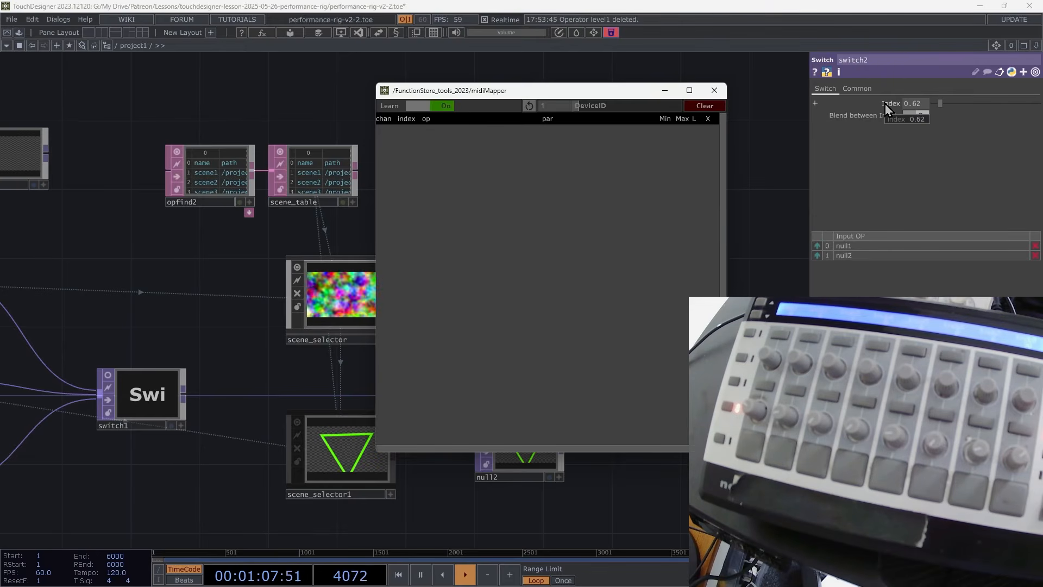
drag(525, 161, 528, 163)
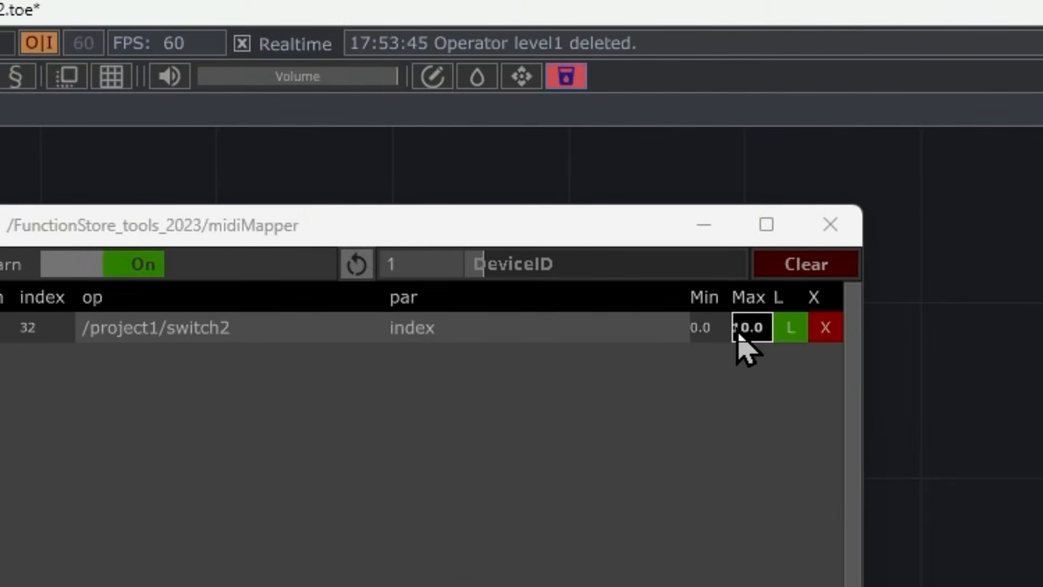
Set the switch2 Index mapping's Max to 1 and close the midiMapper window.
click(723, 335)
drag(761, 336, 737, 332)
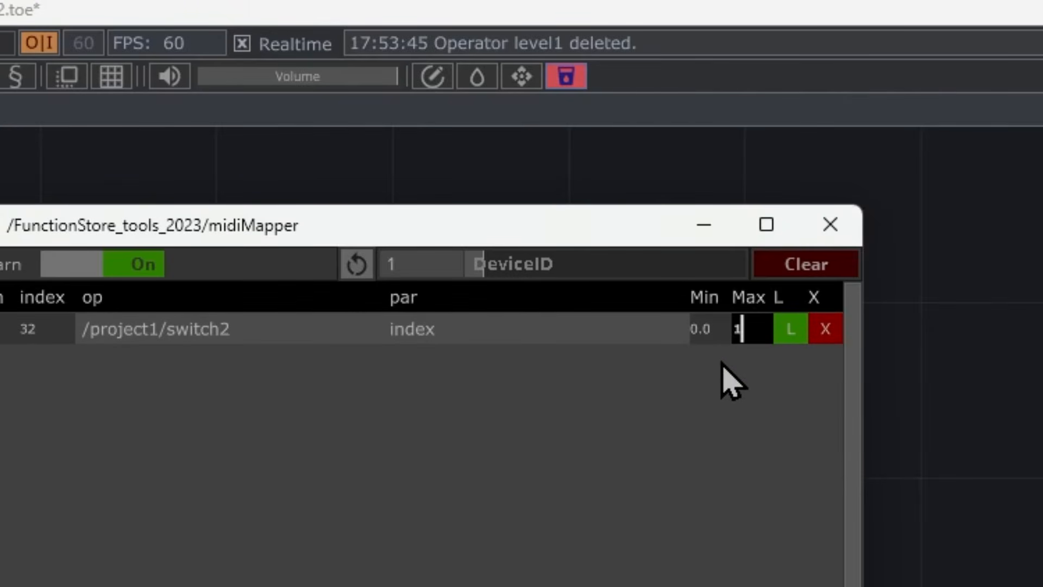
text(1)
key(Return)
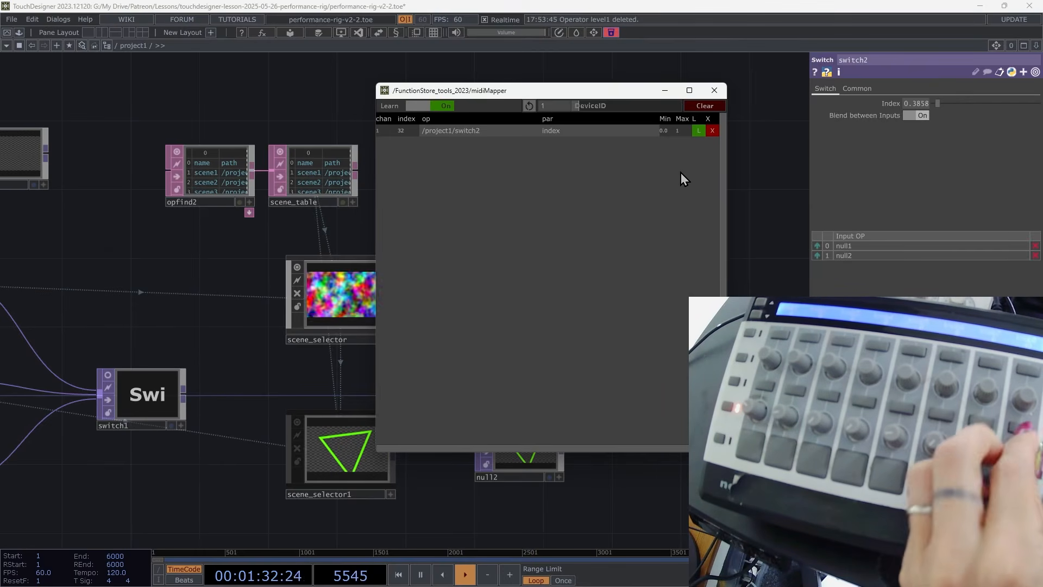
click(714, 91)
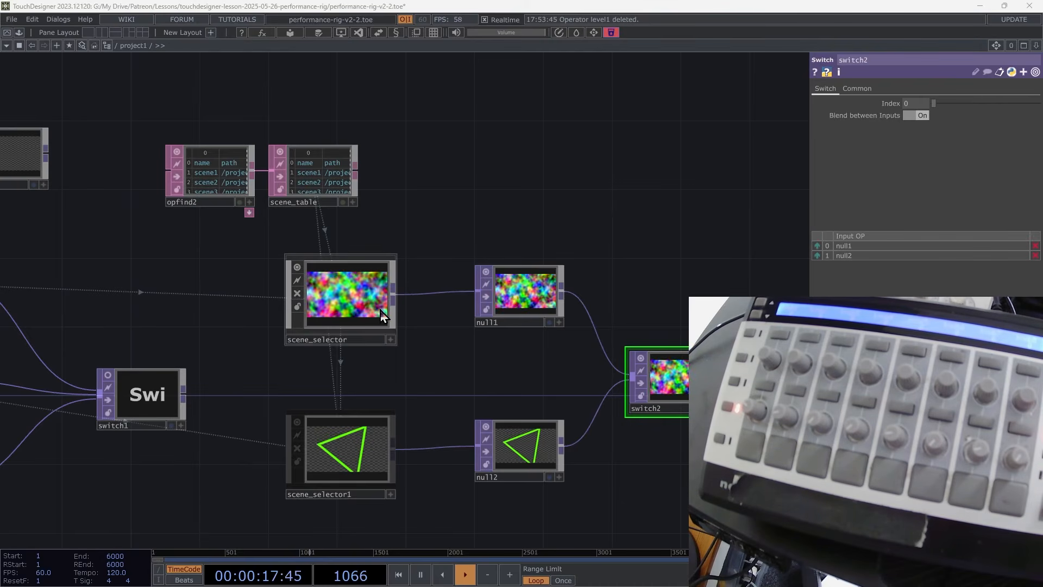
Select the scene1 component to view its parameters.
drag(123, 294, 425, 270)
click(267, 251)
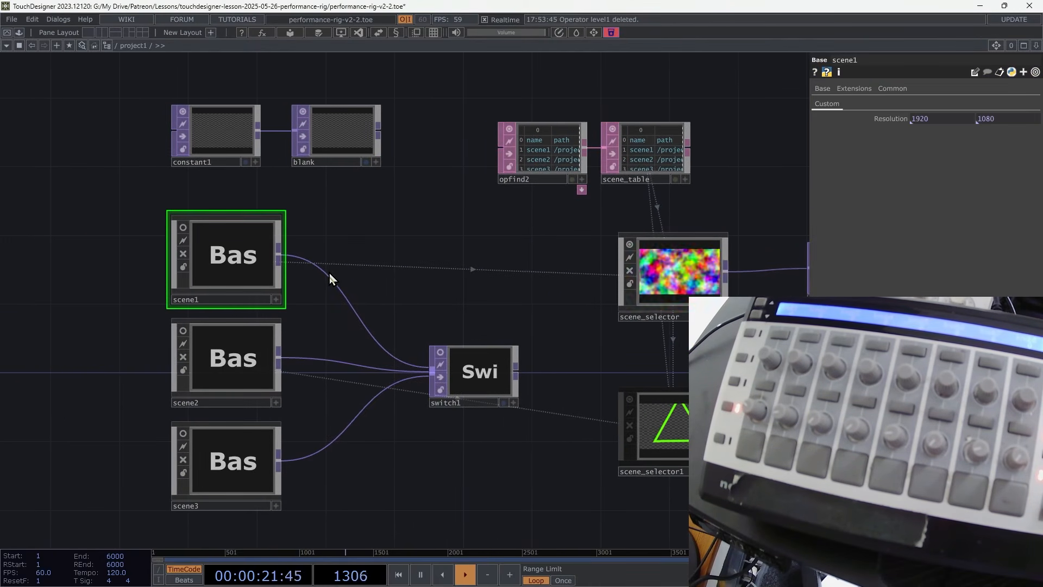